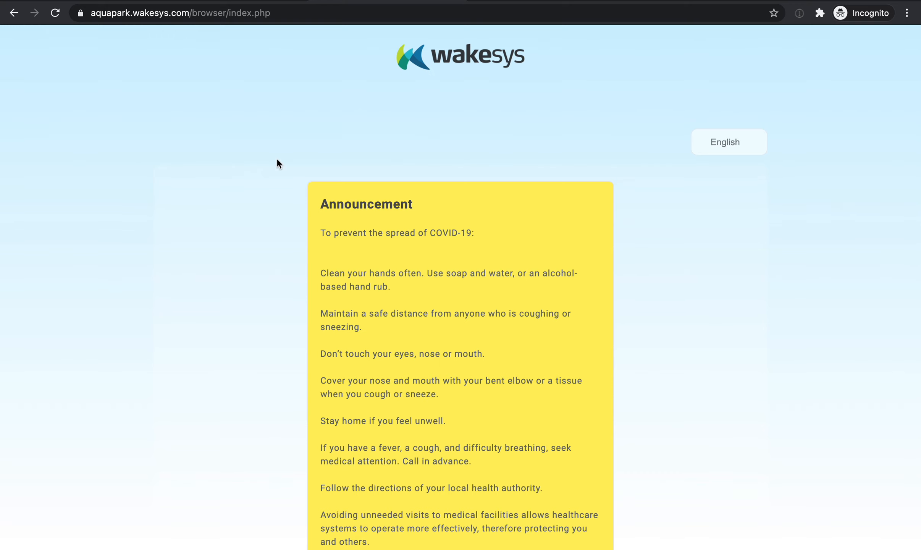
Start a booking as a guest and select Aqua Park Orlando as the activity.
{"action": "scroll", "coordinate": [326, 179], "scroll_direction": "down", "scroll_amount": 3}
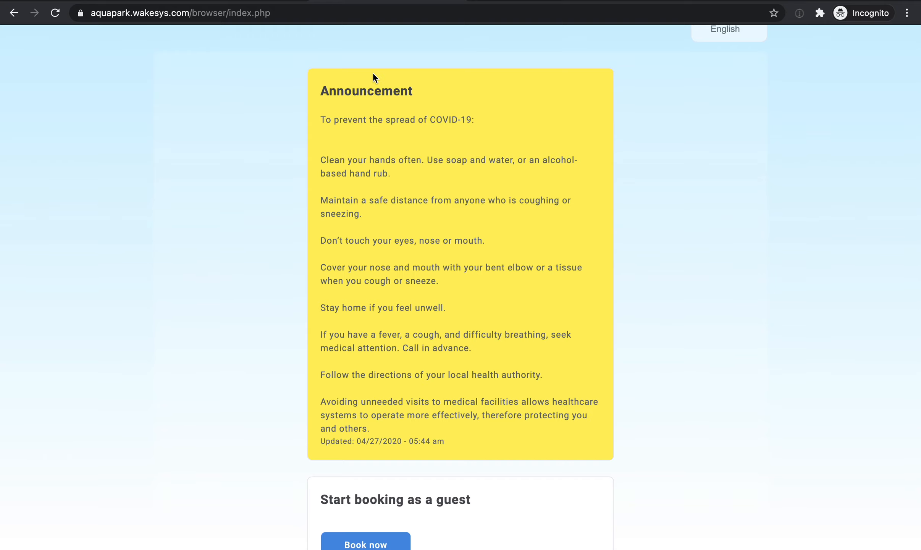
{"action": "scroll", "coordinate": [373, 74], "scroll_direction": "down", "scroll_amount": 5}
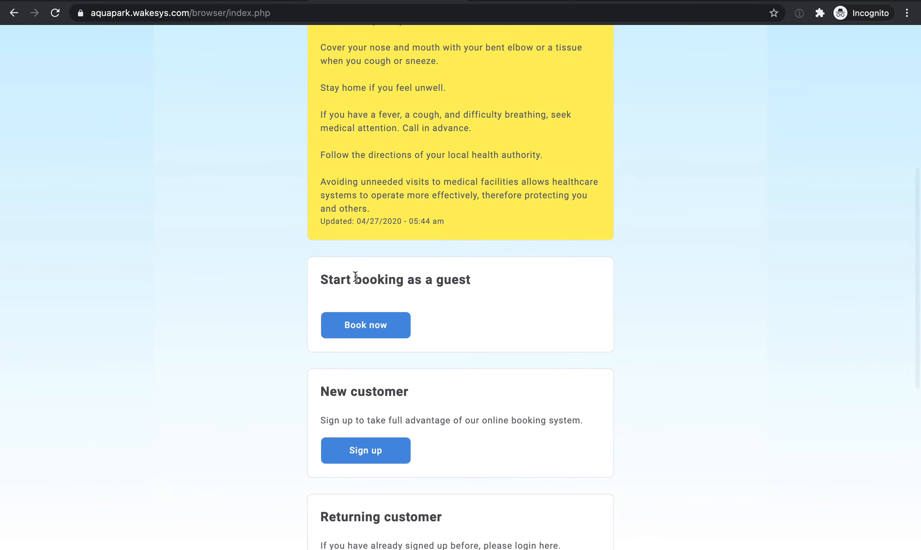
{"action": "scroll", "coordinate": [355, 275], "scroll_direction": "down", "scroll_amount": 6}
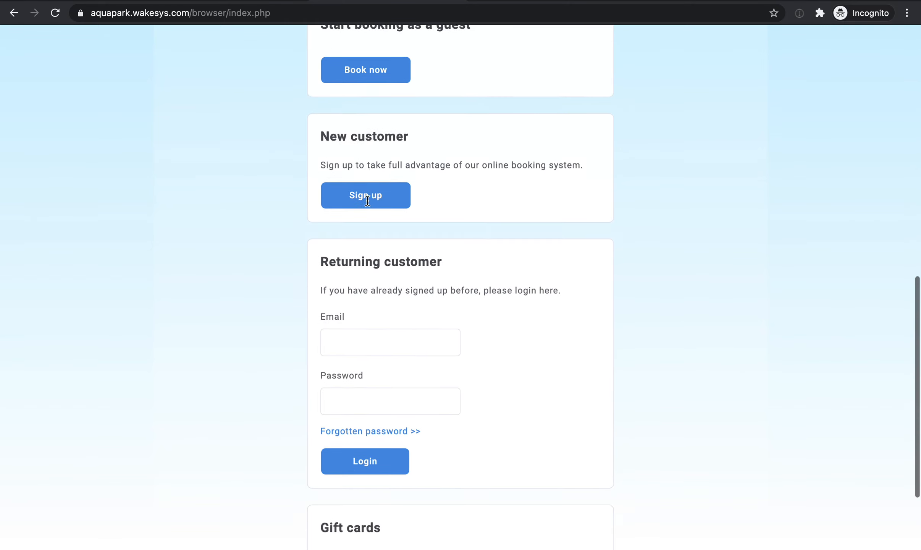
{"action": "scroll", "coordinate": [367, 200], "scroll_direction": "down", "scroll_amount": 3}
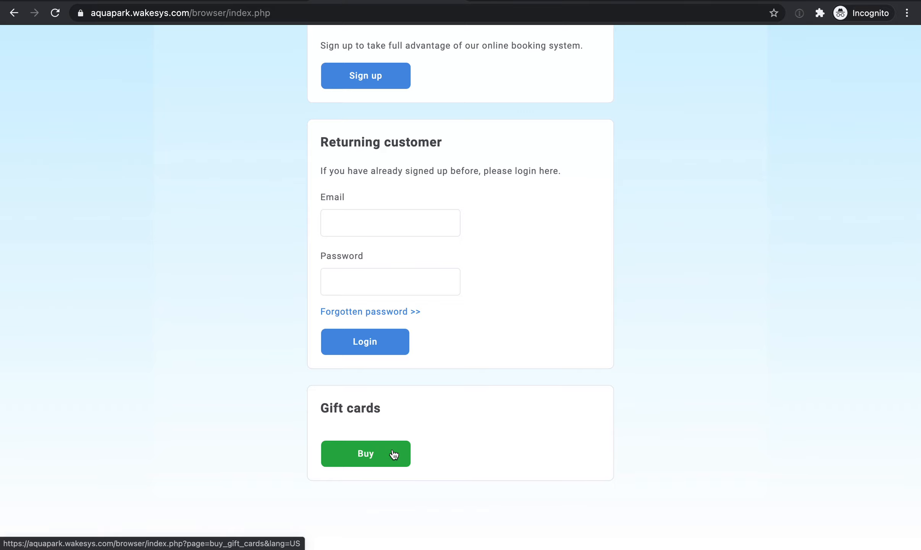
{"action": "scroll", "coordinate": [393, 455], "scroll_direction": "up", "scroll_amount": 9}
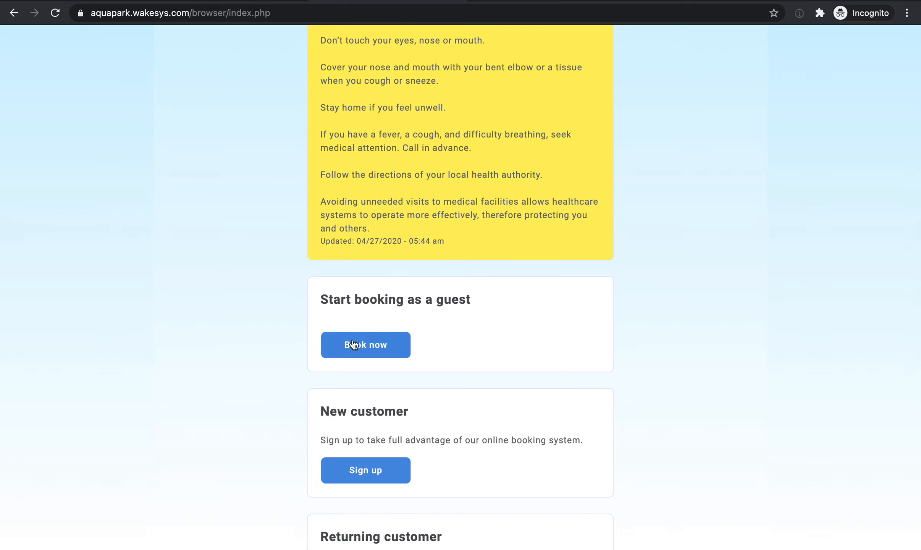
{"action": "left_click", "coordinate": [376, 353]}
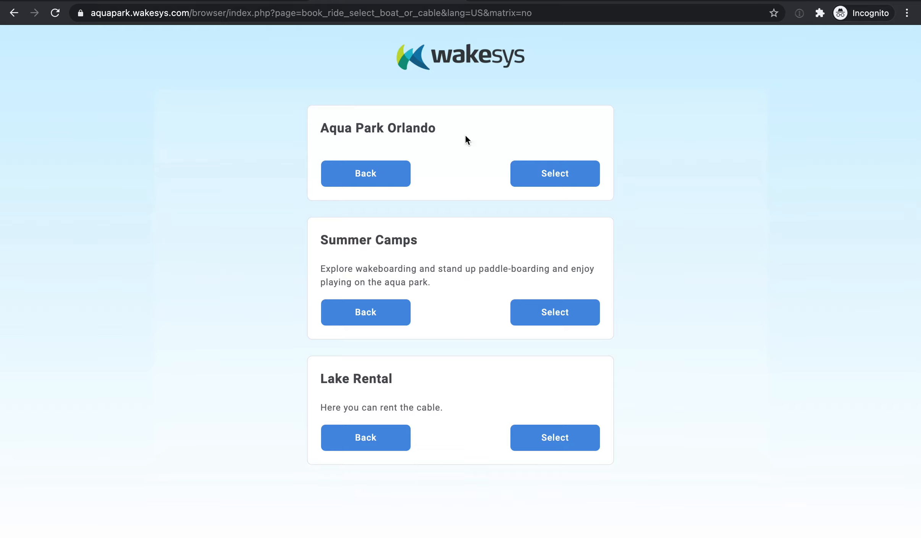
{"action": "left_click", "coordinate": [539, 173]}
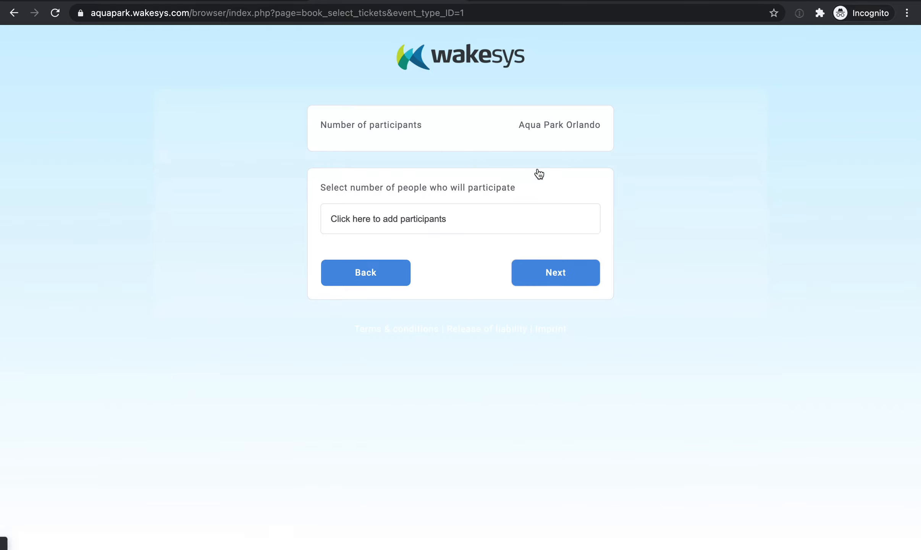
Set the number of participants to 3 and continue to the day selection.
{"action": "left_click", "coordinate": [398, 214]}
{"action": "left_click", "coordinate": [395, 263]}
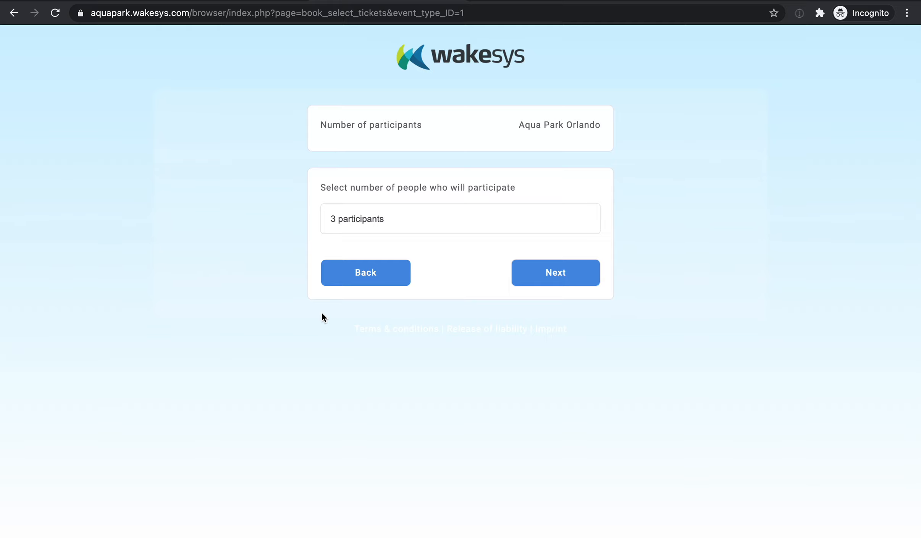
{"action": "left_click", "coordinate": [576, 279]}
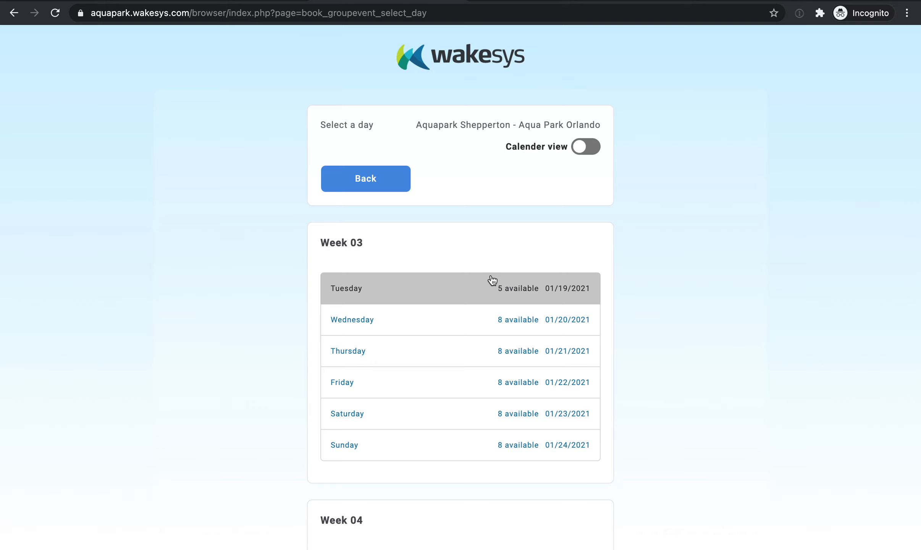
Switch the day selection to the calendar view and choose January 19, 2021.
{"action": "scroll", "coordinate": [492, 281], "scroll_direction": "down", "scroll_amount": 3}
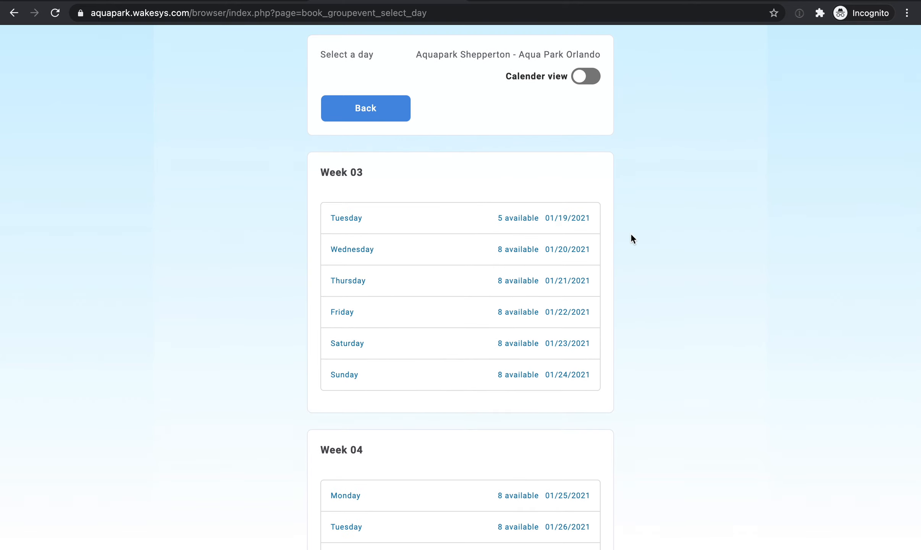
{"action": "left_click", "coordinate": [596, 77]}
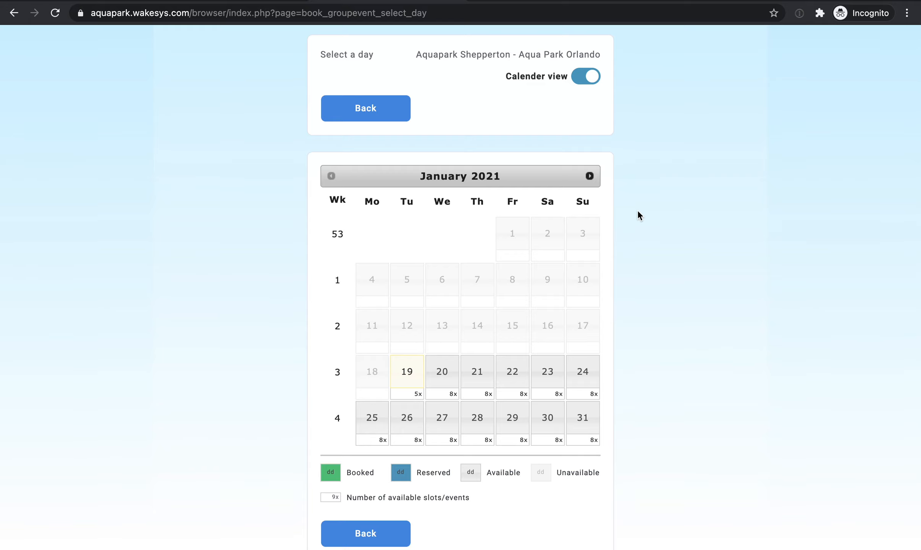
{"action": "left_click", "coordinate": [406, 372]}
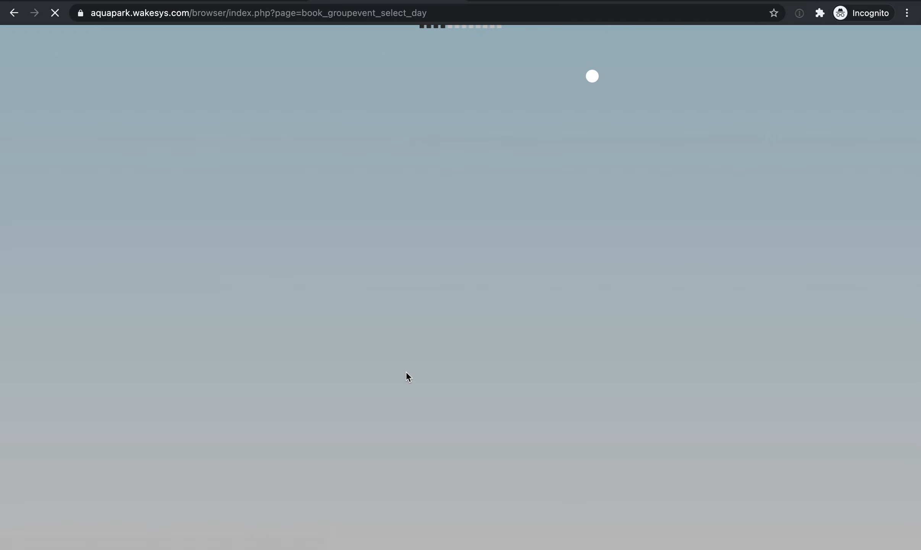
Select an available $20.00 afternoon ticket slot for Tuesday (01/19/2021) and proceed with the booking.
{"action": "scroll", "coordinate": [406, 373], "scroll_direction": "down", "scroll_amount": 3}
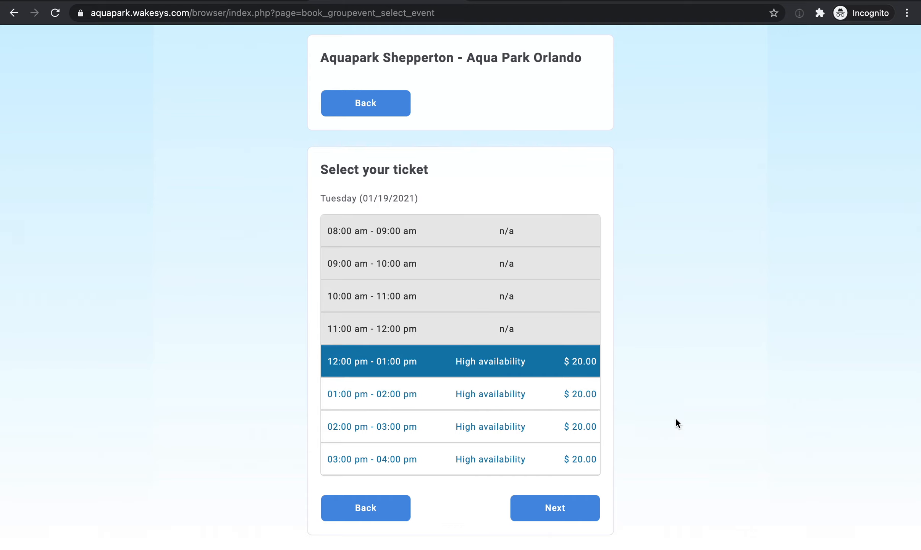
{"action": "left_click", "coordinate": [575, 408]}
{"action": "left_click", "coordinate": [573, 504]}
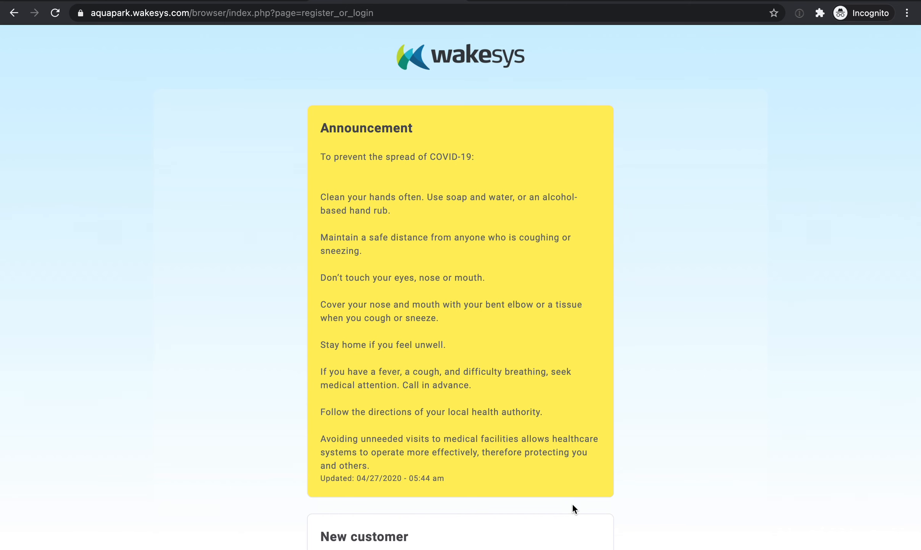
Open the sign-up form for a new customer.
{"action": "scroll", "coordinate": [572, 503], "scroll_direction": "down", "scroll_amount": 3}
{"action": "scroll", "coordinate": [572, 502], "scroll_direction": "down", "scroll_amount": 6}
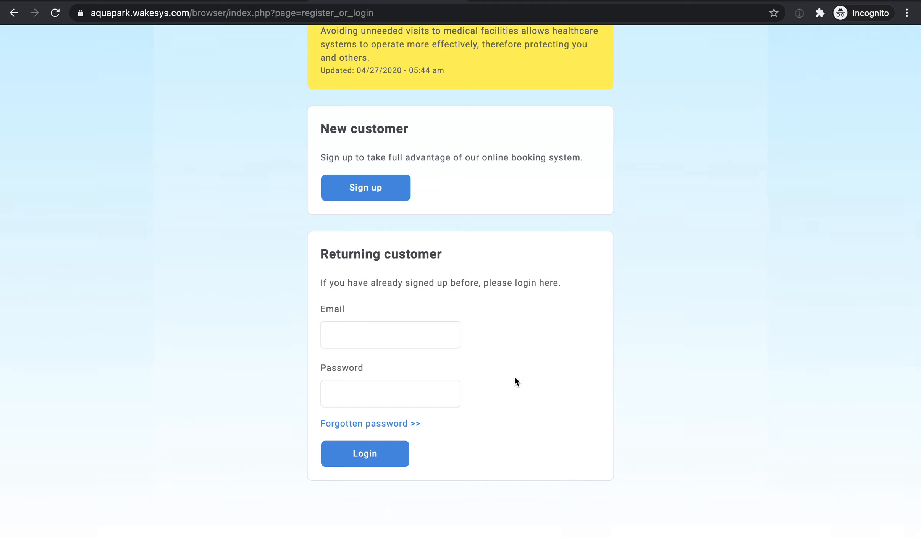
{"action": "left_click", "coordinate": [380, 203]}
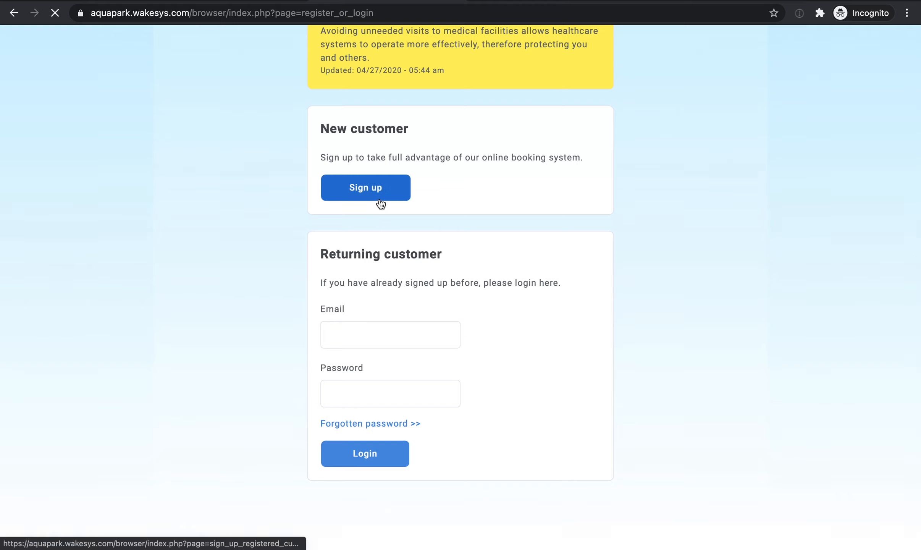
Enter the customer's contact email with a .co ending and accept the suggested .com correction.
{"action": "left_click", "coordinate": [342, 194]}
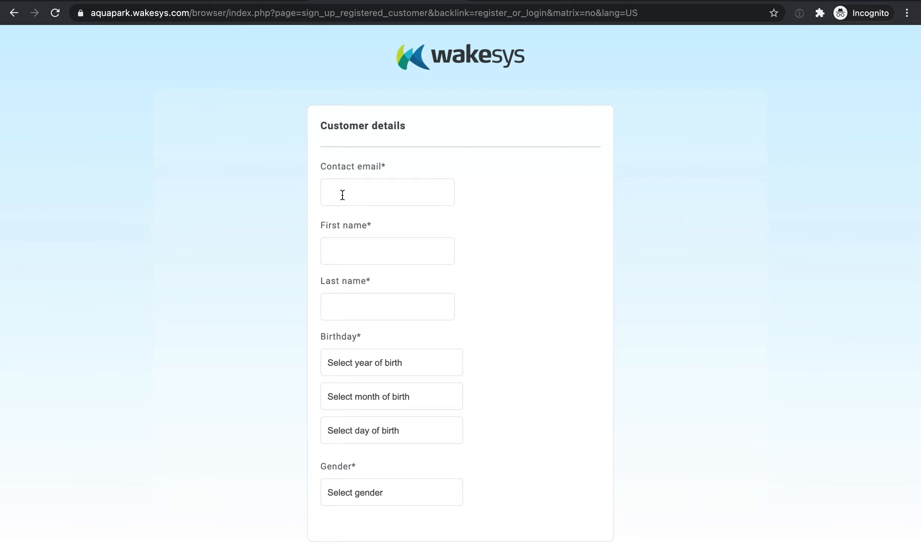
{"action": "key", "text": "Tab"}
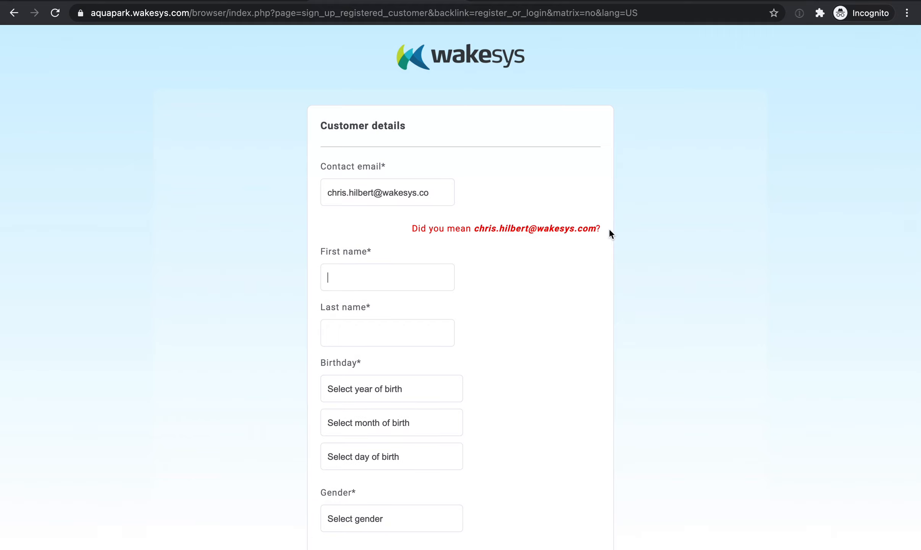
{"action": "left_click", "coordinate": [535, 229]}
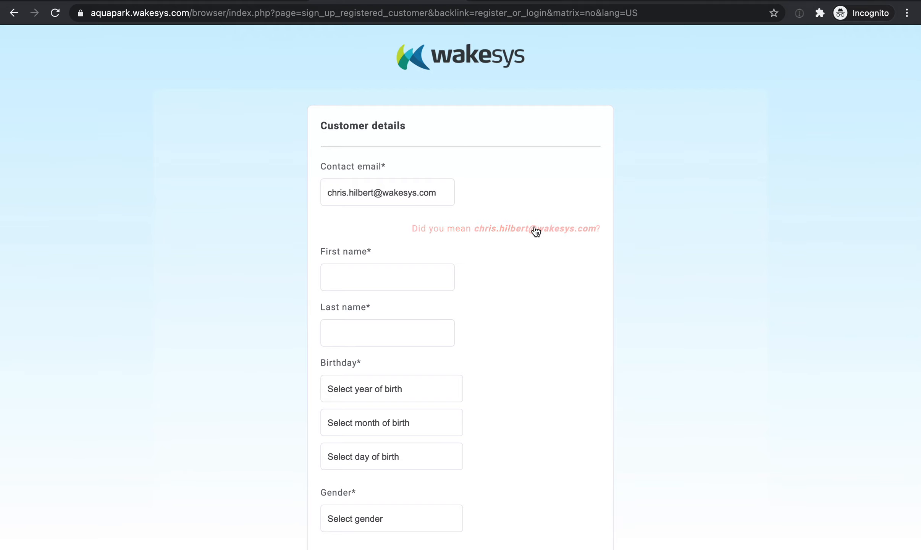
Try a misspelled Gmail domain in the contact email and accept the suggested spelling correction.
{"action": "double_click", "coordinate": [411, 196]}
{"action": "type", "text": "gma"}
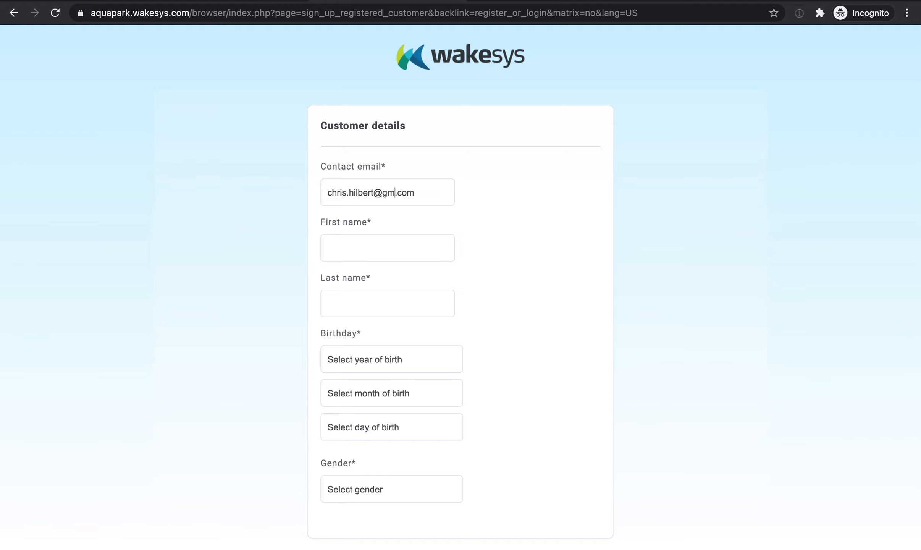
{"action": "type", "text": "il"}
{"action": "key", "text": "Tab"}
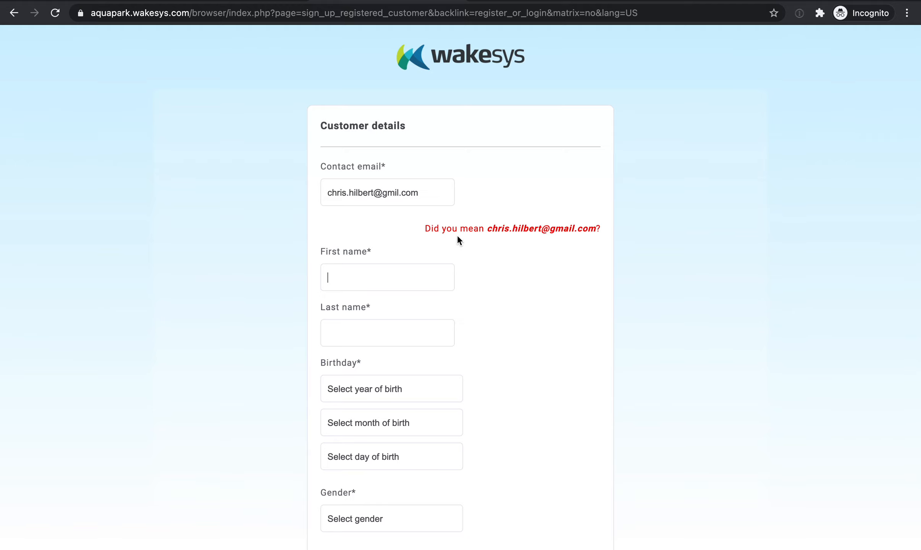
{"action": "left_click", "coordinate": [507, 230]}
Change the contact email's domain back to wakesys and add a numeric plus tag before the @ sign.
{"action": "double_click", "coordinate": [394, 193]}
{"action": "type", "text": "w"}
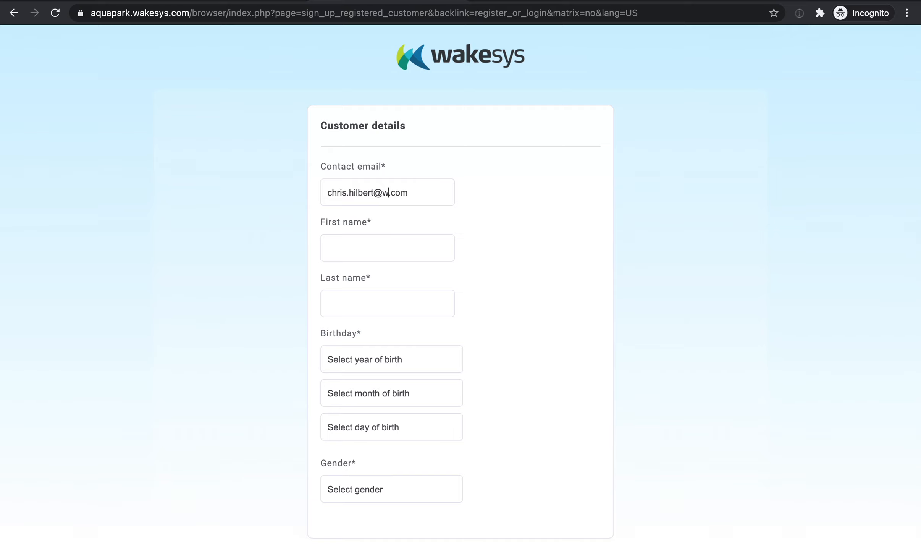
{"action": "type", "text": "akesys"}
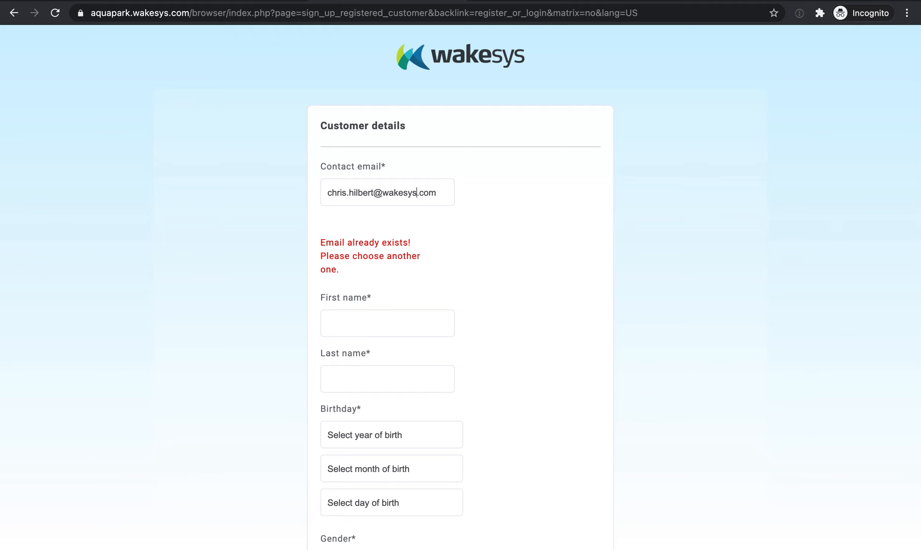
{"action": "left_click", "coordinate": [404, 322]}
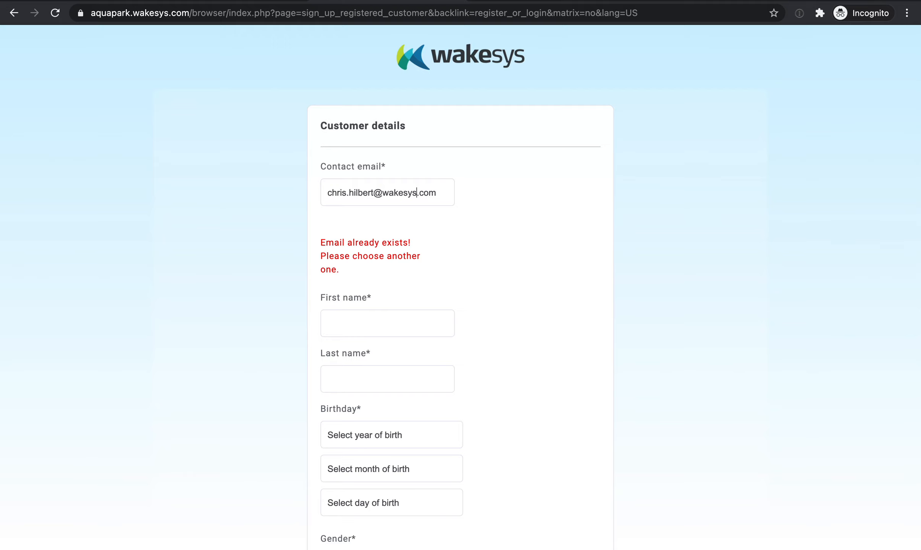
{"action": "left_click", "coordinate": [374, 192]}
{"action": "type", "text": "+1234"}
Fill in the customer's first and last name in the customer details.
{"action": "left_click", "coordinate": [360, 235]}
{"action": "key", "text": "Tab"}
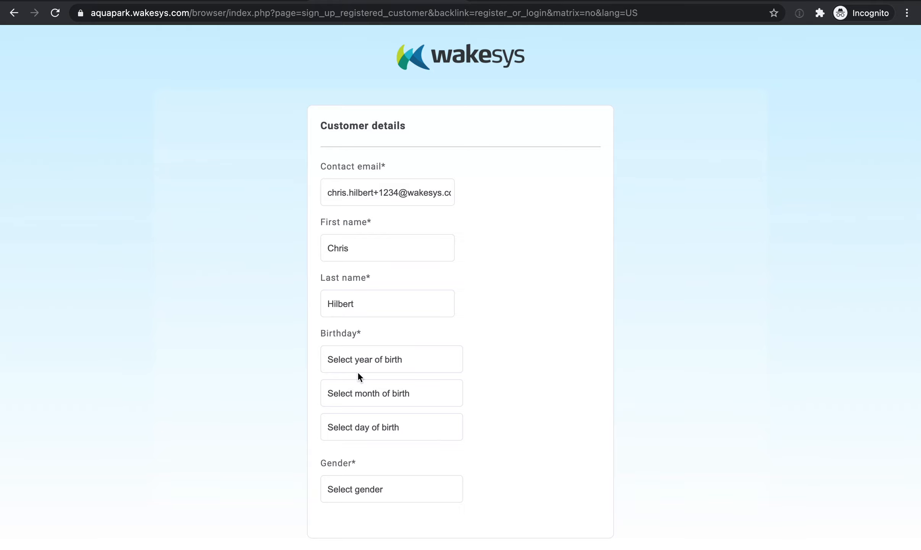
Choose the customer's year, month and day of birth in the customer details.
{"action": "scroll", "coordinate": [358, 371], "scroll_direction": "down", "scroll_amount": 3}
{"action": "left_click", "coordinate": [364, 275]}
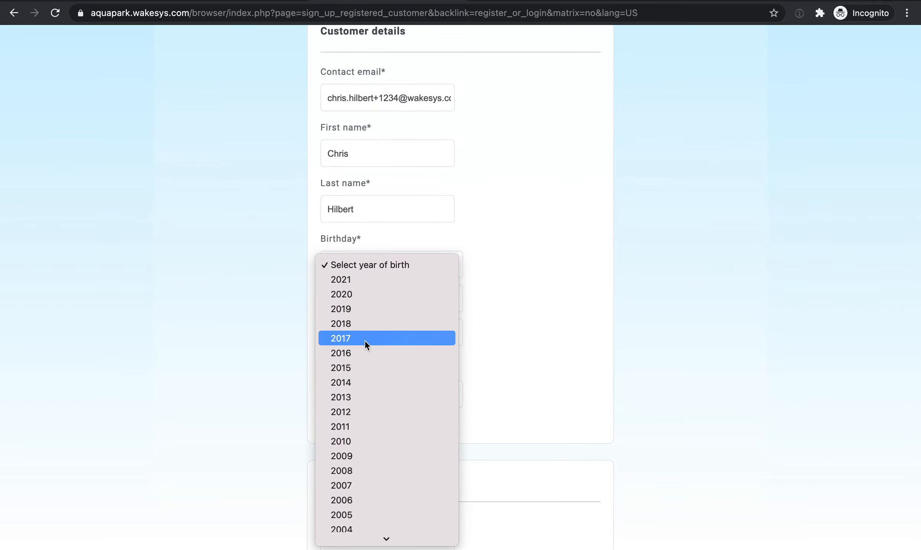
{"action": "type", "text": "1986"}
{"action": "key", "text": "Return"}
{"action": "left_click", "coordinate": [365, 309]}
{"action": "left_click", "coordinate": [361, 361]}
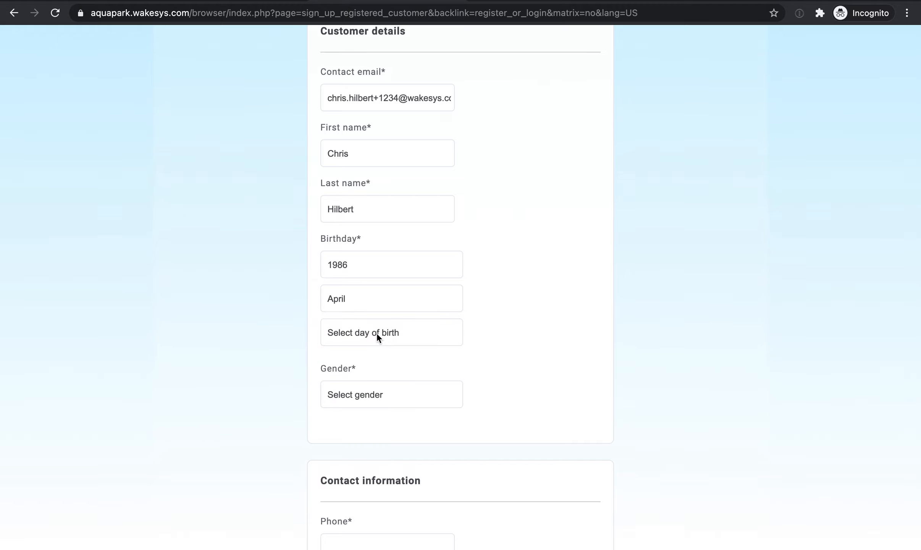
{"action": "left_click", "coordinate": [377, 333]}
{"action": "left_click", "coordinate": [363, 405]}
Set the customer's gender to Male.
{"action": "left_click", "coordinate": [364, 404]}
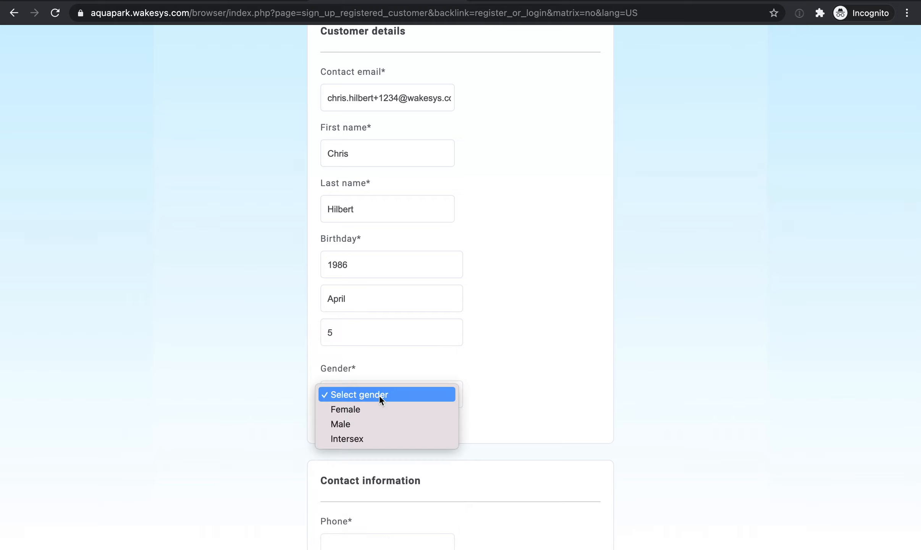
{"action": "left_click", "coordinate": [373, 405]}
{"action": "left_click", "coordinate": [372, 405]}
{"action": "left_click", "coordinate": [358, 406]}
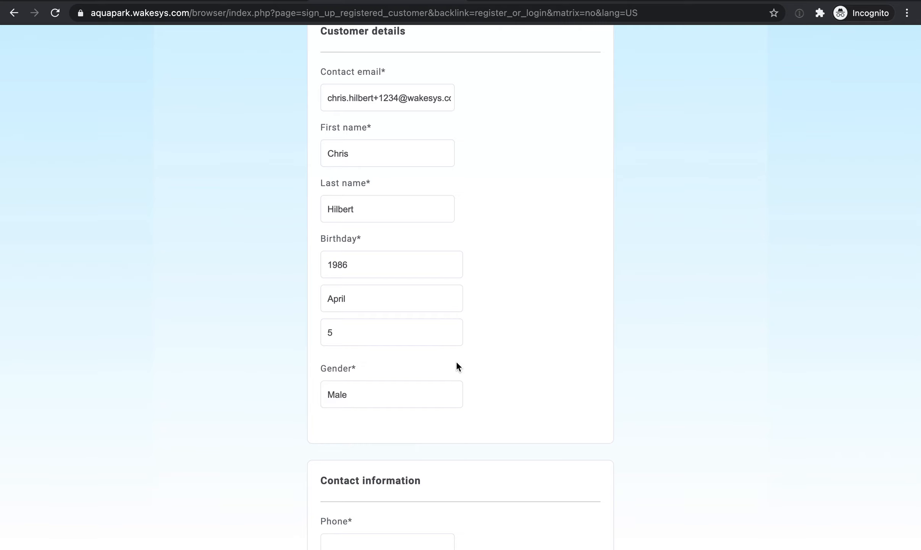
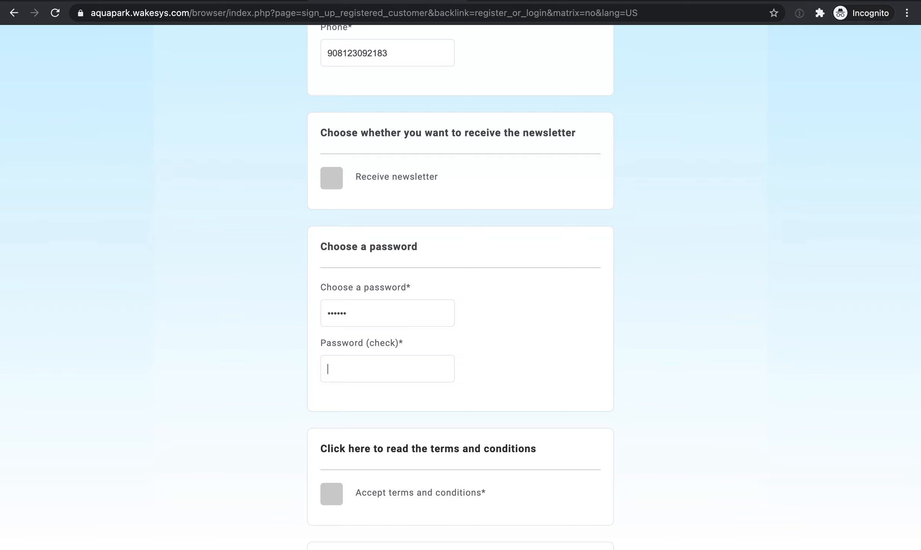
Accept the terms and conditions and submit the new customer sign-up form.
{"action": "scroll", "coordinate": [344, 317], "scroll_direction": "down", "scroll_amount": 3}
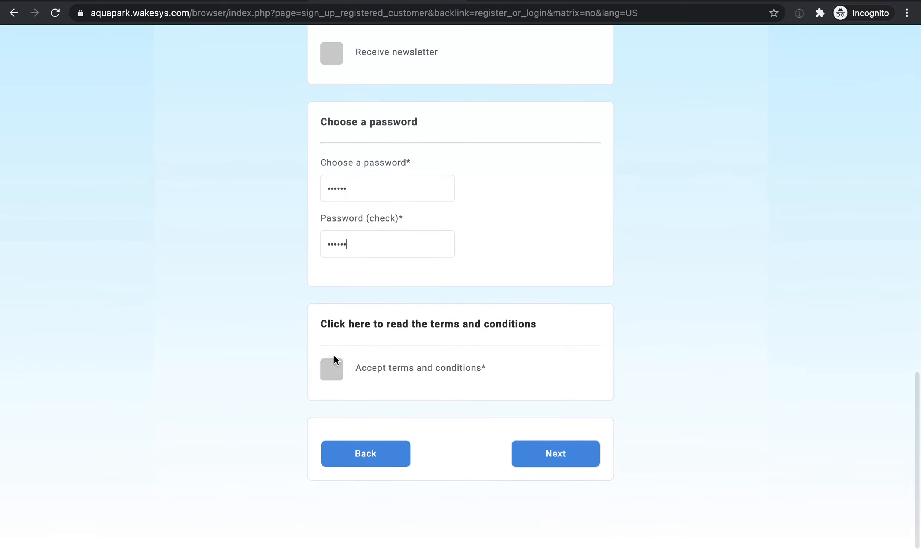
{"action": "left_click", "coordinate": [342, 375]}
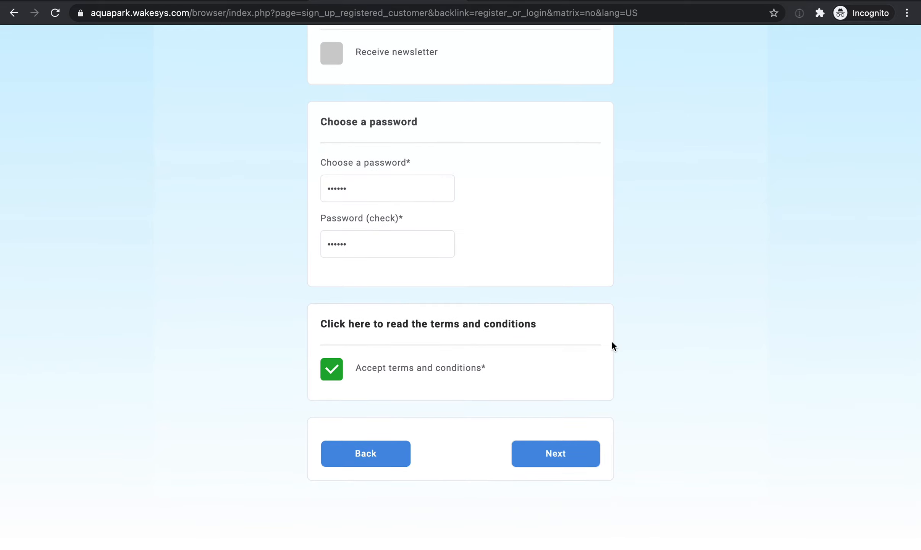
{"action": "left_click", "coordinate": [583, 454]}
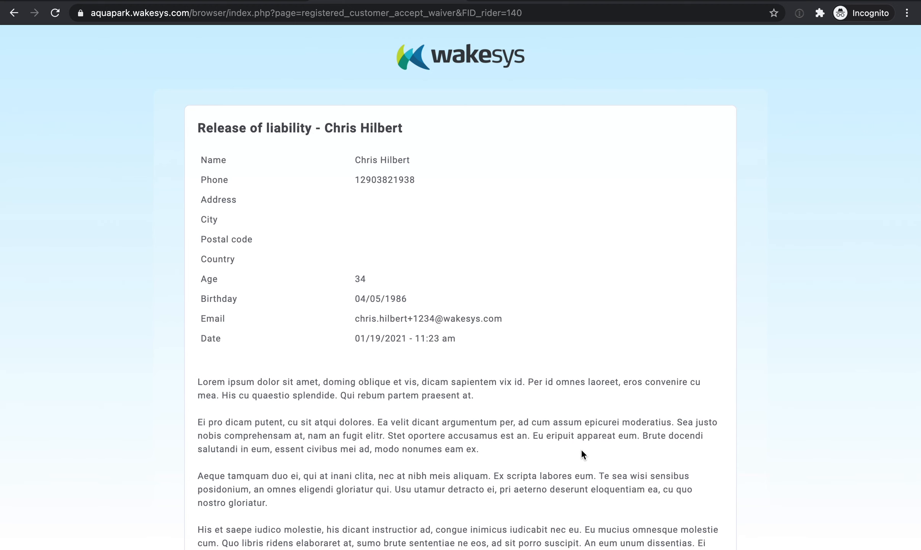
Print the customer's full name in capital letters in the release of liability form.
{"action": "scroll", "coordinate": [580, 449], "scroll_direction": "down", "scroll_amount": 10}
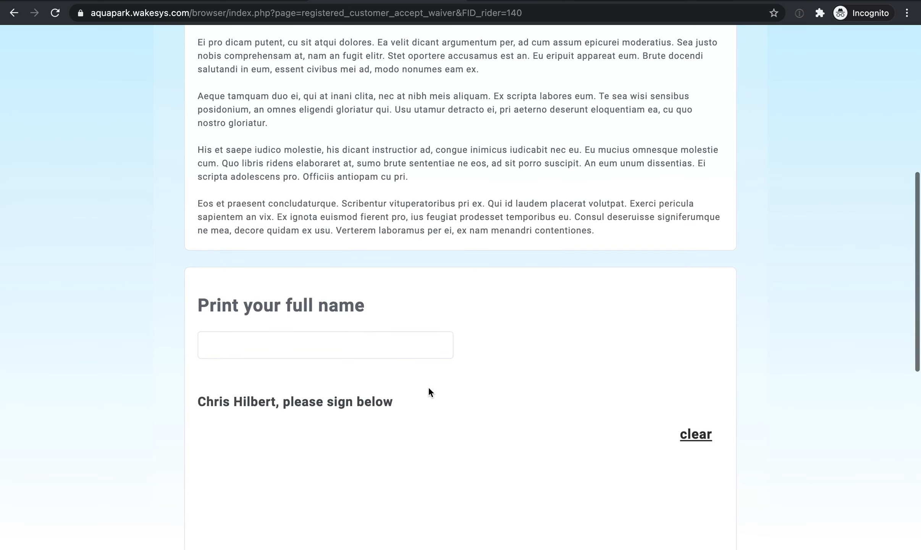
{"action": "left_click", "coordinate": [334, 341]}
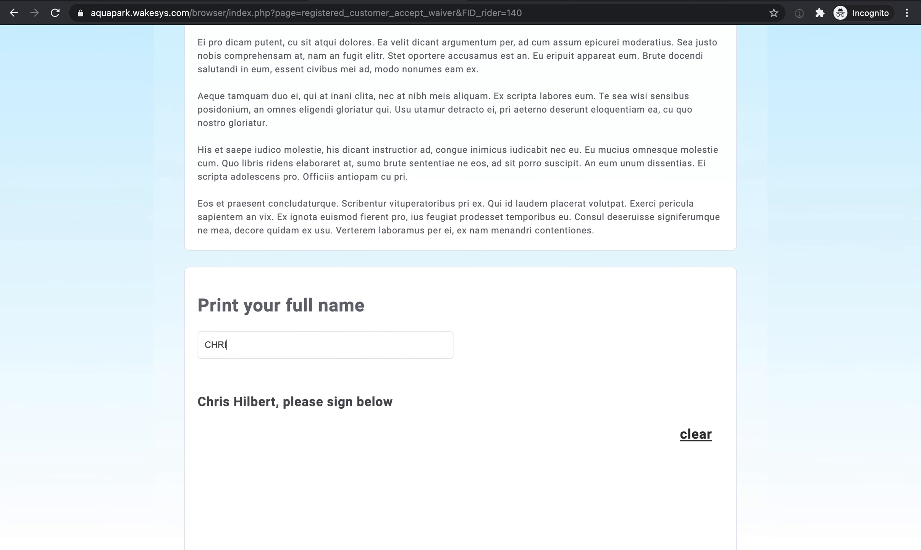
Draw the customer's signature on the release of liability, accept the waiver and continue to checkout.
{"action": "scroll", "coordinate": [302, 333], "scroll_direction": "down", "scroll_amount": 4}
{"action": "mouse_move", "coordinate": [263, 317]}
{"action": "left_mouse_down"}
{"action": "mouse_move", "coordinate": [423, 387]}
{"action": "mouse_move", "coordinate": [494, 364]}
{"action": "left_mouse_up"}
{"action": "scroll", "coordinate": [483, 351], "scroll_direction": "down", "scroll_amount": 1}
{"action": "scroll", "coordinate": [251, 363], "scroll_direction": "down", "scroll_amount": 7}
{"action": "left_click", "coordinate": [208, 376]}
{"action": "scroll", "coordinate": [540, 383], "scroll_direction": "down", "scroll_amount": 2}
{"action": "left_click", "coordinate": [667, 462]}
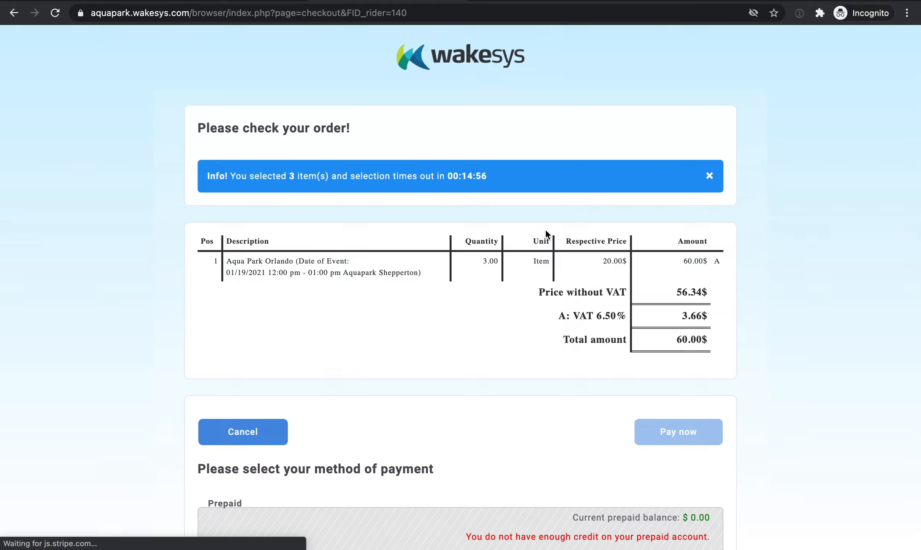
Enter the card number, CVC and expiration date, choose to save the card for reuse, and pay for the order.
{"action": "scroll", "coordinate": [545, 228], "scroll_direction": "down", "scroll_amount": 6}
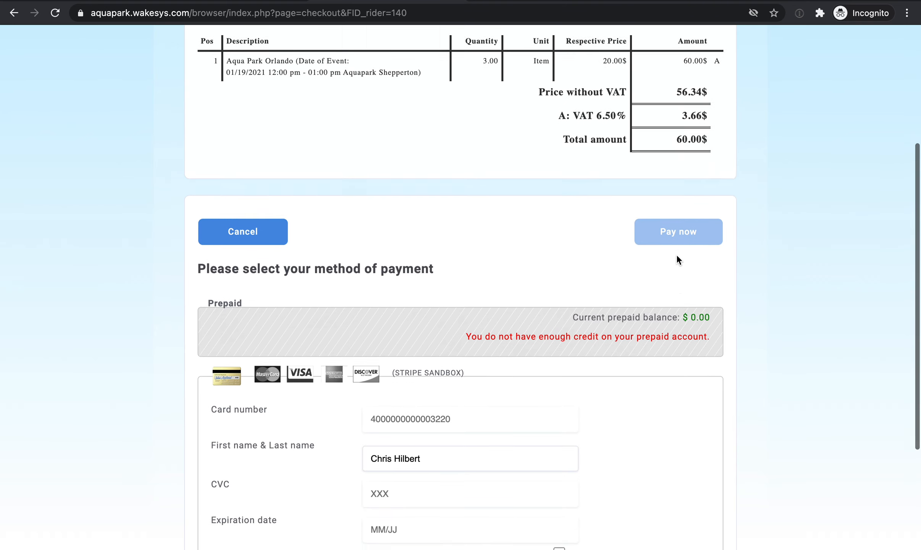
{"action": "scroll", "coordinate": [367, 186], "scroll_direction": "down", "scroll_amount": 3}
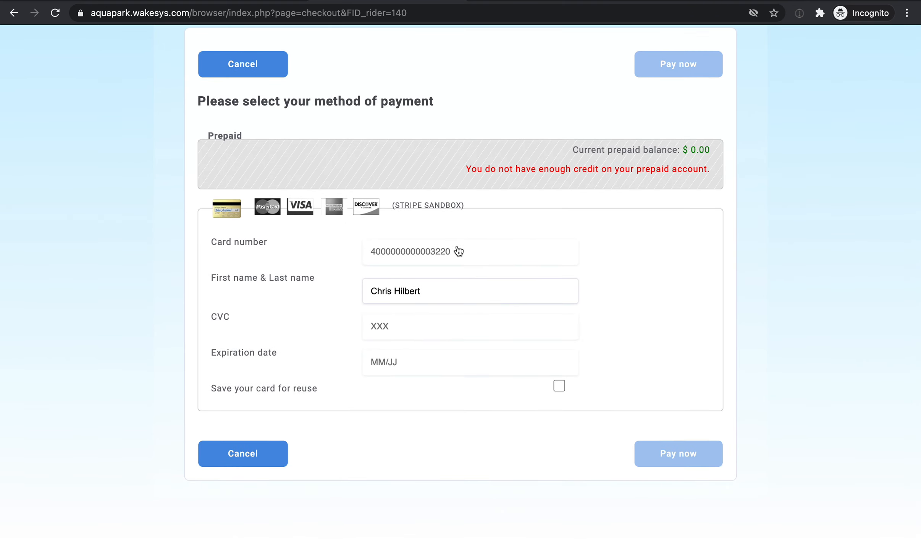
{"action": "left_click", "coordinate": [458, 251]}
{"action": "type", "text": "4242 4242 4"}
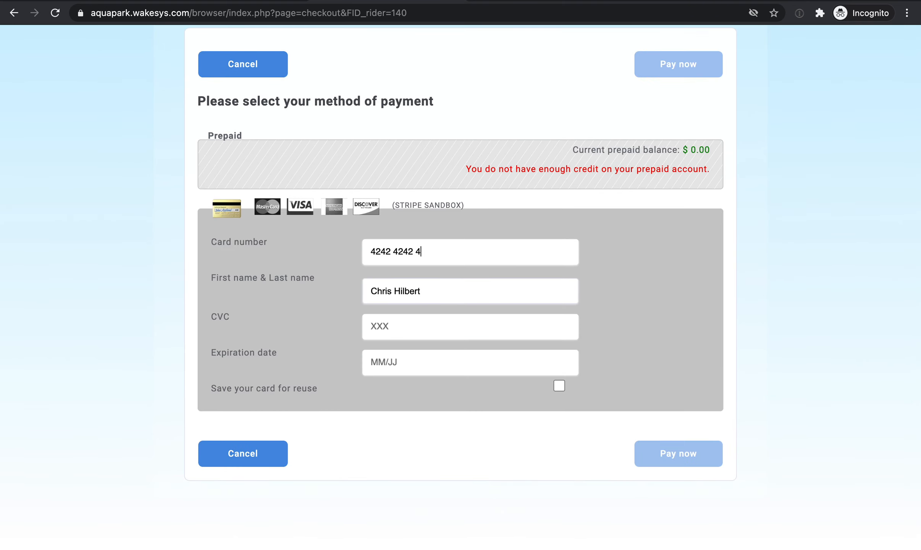
{"action": "type", "text": "242 4242"}
{"action": "key", "text": "Tab"}
{"action": "key", "text": "Tab"}
{"action": "type", "text": "123"}
{"action": "key", "text": "Tab"}
{"action": "type", "text": "12 / 22"}
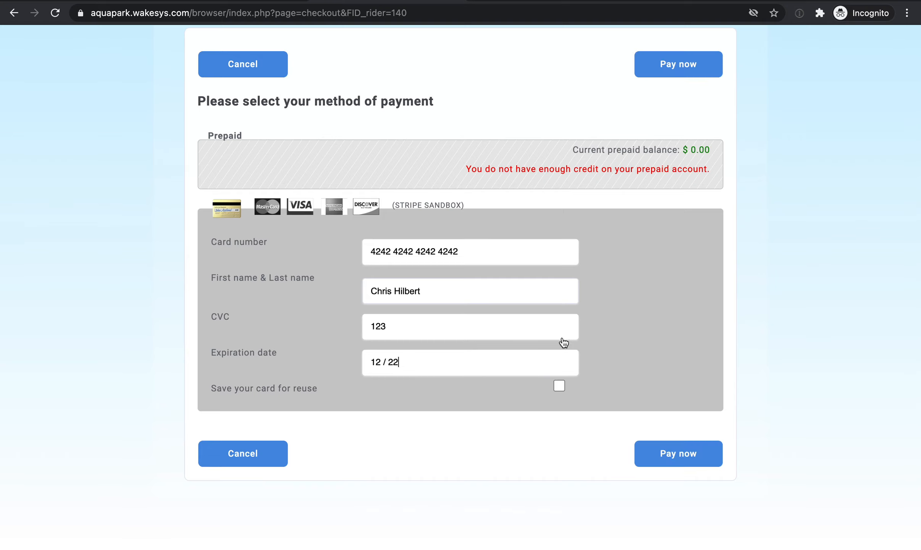
{"action": "left_click", "coordinate": [558, 386]}
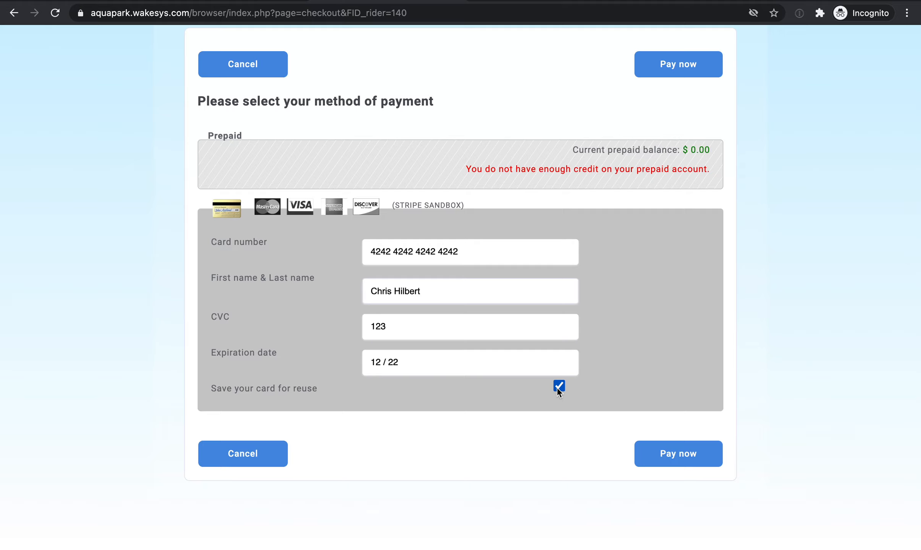
{"action": "left_click", "coordinate": [650, 451]}
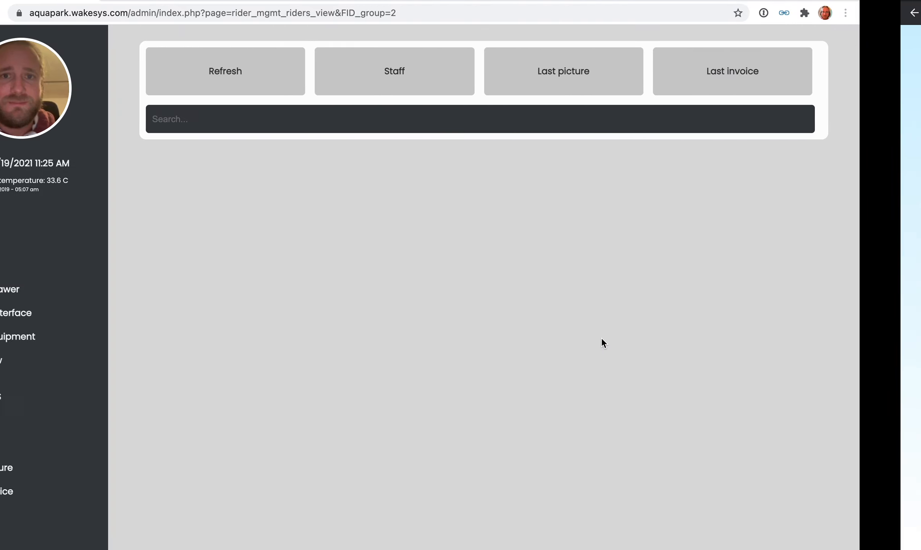
Switch to Gmail in a new tab, open the Booking confirmation email and examine its instructions and invitation link.
{"action": "key", "text": "super+t"}
{"action": "type", "text": "mail"}
{"action": "key", "text": "Return"}
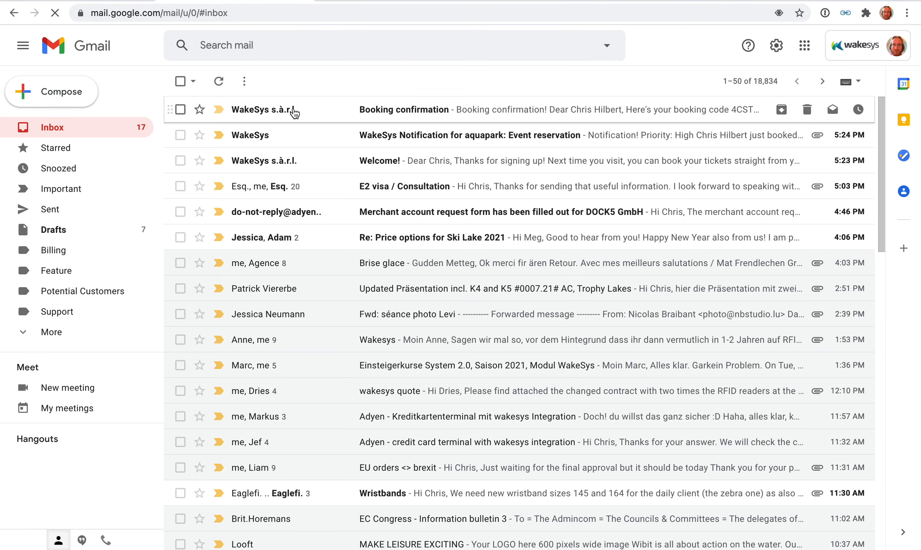
{"action": "left_click", "coordinate": [294, 111]}
{"action": "scroll", "coordinate": [393, 244], "scroll_direction": "down", "scroll_amount": 5}
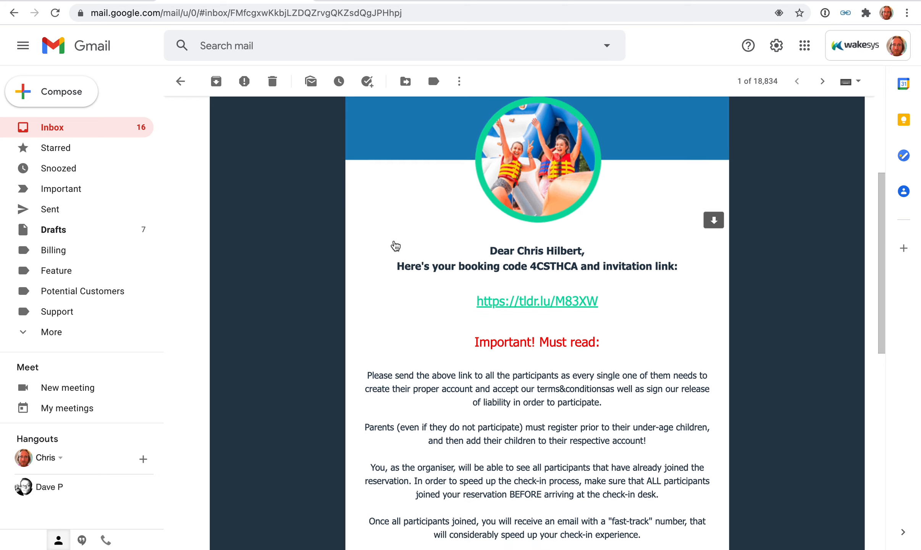
{"action": "scroll", "coordinate": [395, 245], "scroll_direction": "down", "scroll_amount": 4}
{"action": "left_click_drag", "start_coordinate": [475, 195], "coordinate": [664, 392]}
{"action": "left_click", "coordinate": [665, 393]}
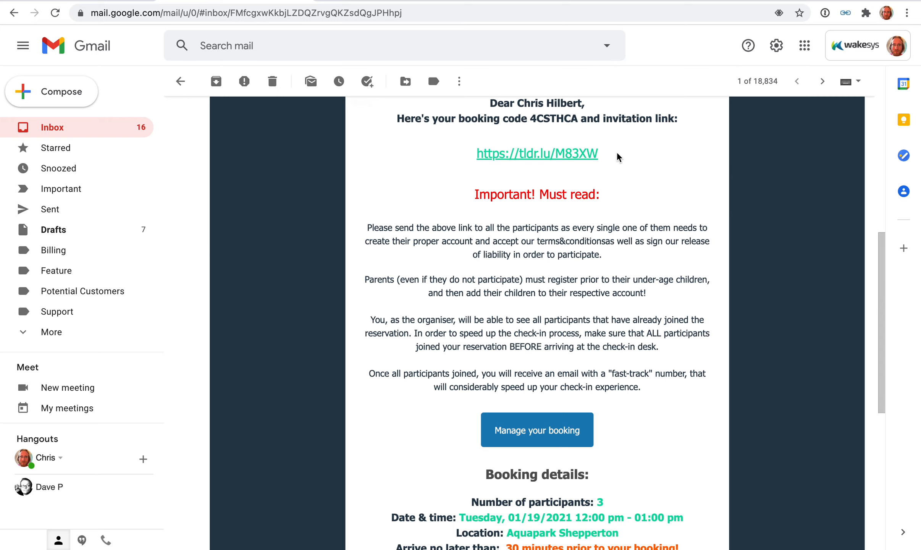
{"action": "left_click_drag", "start_coordinate": [617, 156], "coordinate": [471, 156]}
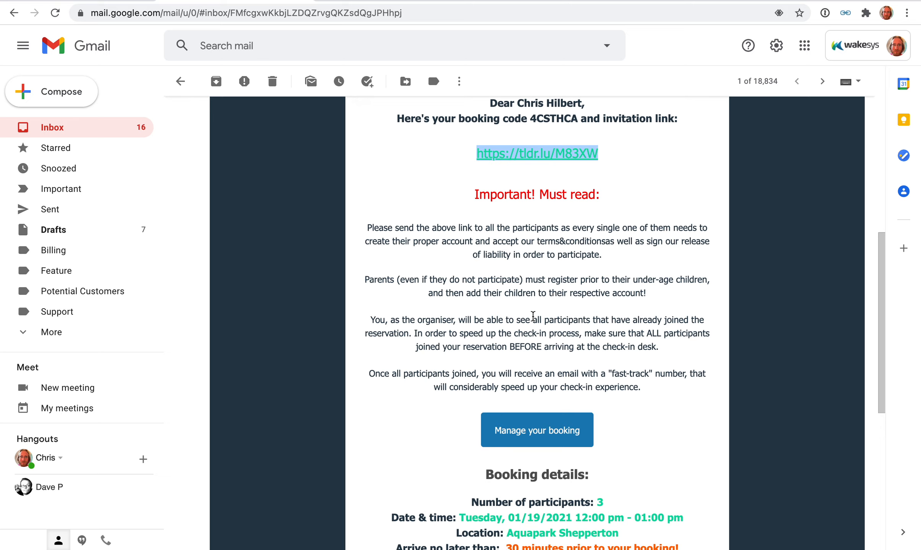
Return to the payment confirmation, open the participant invitations page and review its booking details, invitation text and link.
{"action": "key", "text": "ctrl+Right"}
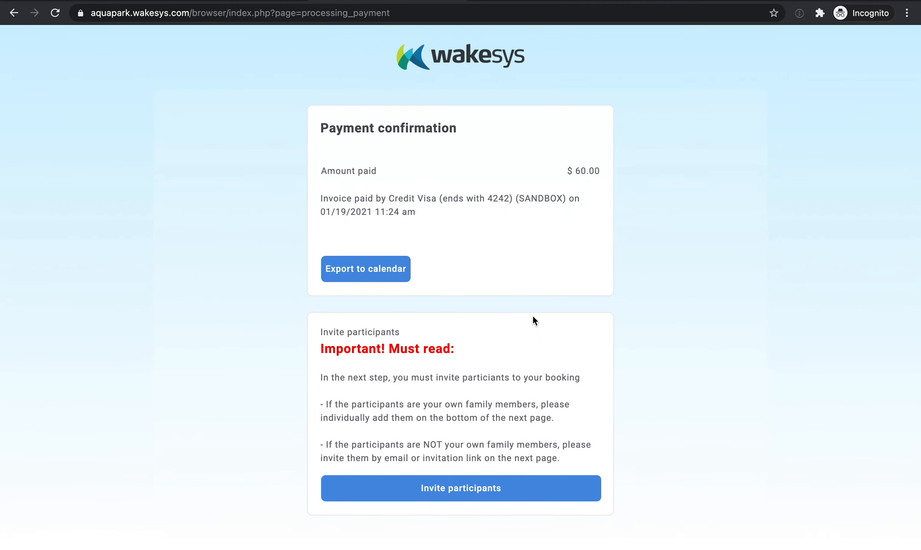
{"action": "left_click", "coordinate": [491, 488]}
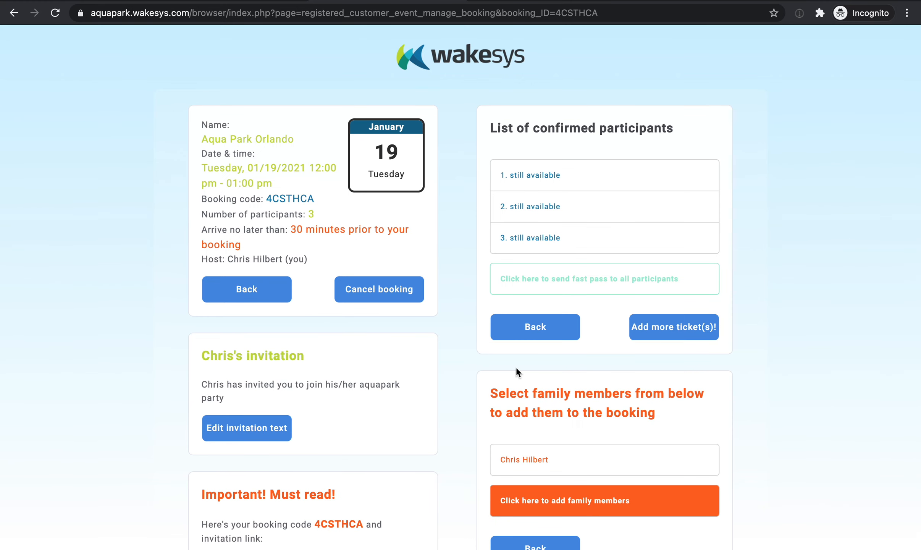
{"action": "scroll", "coordinate": [515, 368], "scroll_direction": "down", "scroll_amount": 1}
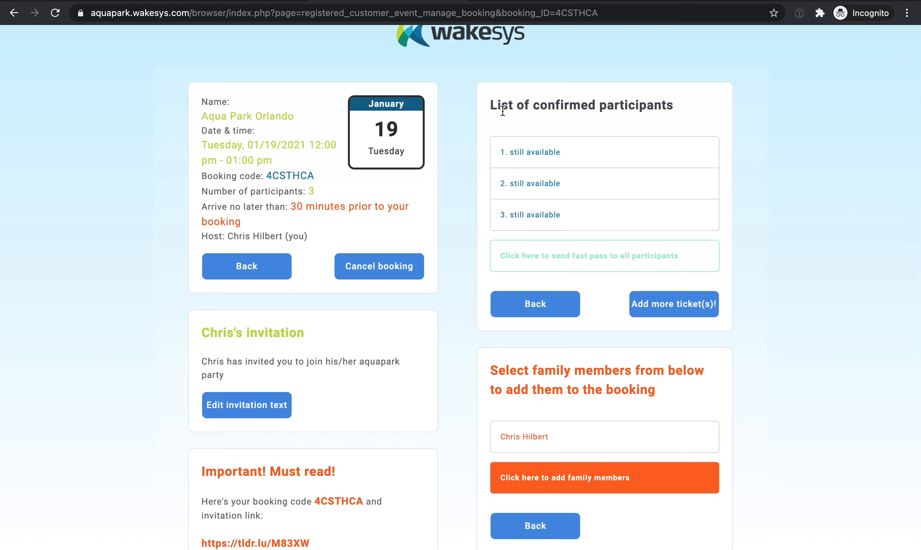
{"action": "scroll", "coordinate": [216, 128], "scroll_direction": "down", "scroll_amount": 2}
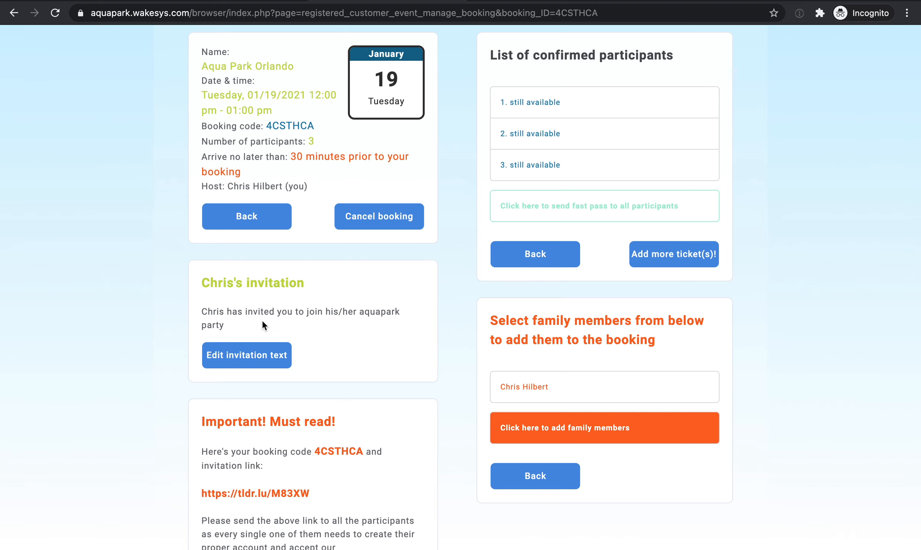
{"action": "scroll", "coordinate": [262, 324], "scroll_direction": "down", "scroll_amount": 4}
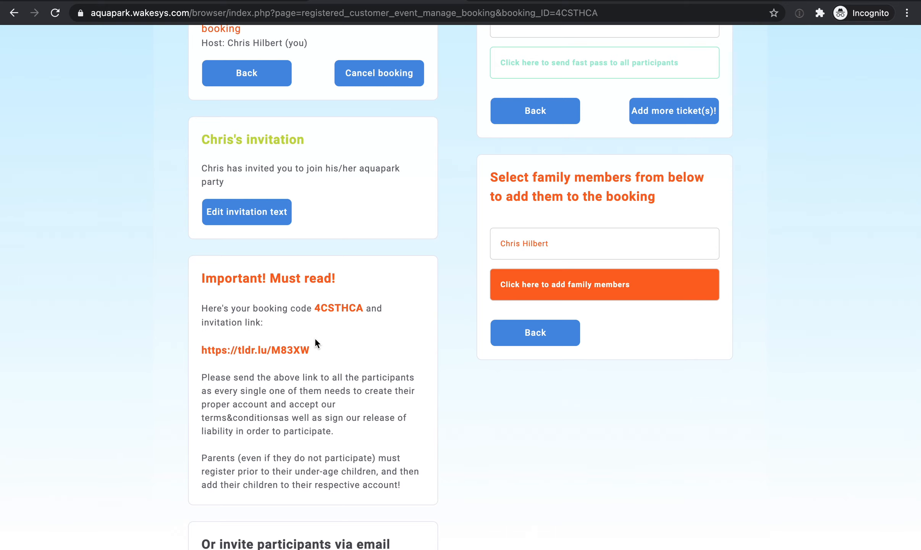
{"action": "scroll", "coordinate": [314, 338], "scroll_direction": "down", "scroll_amount": 5}
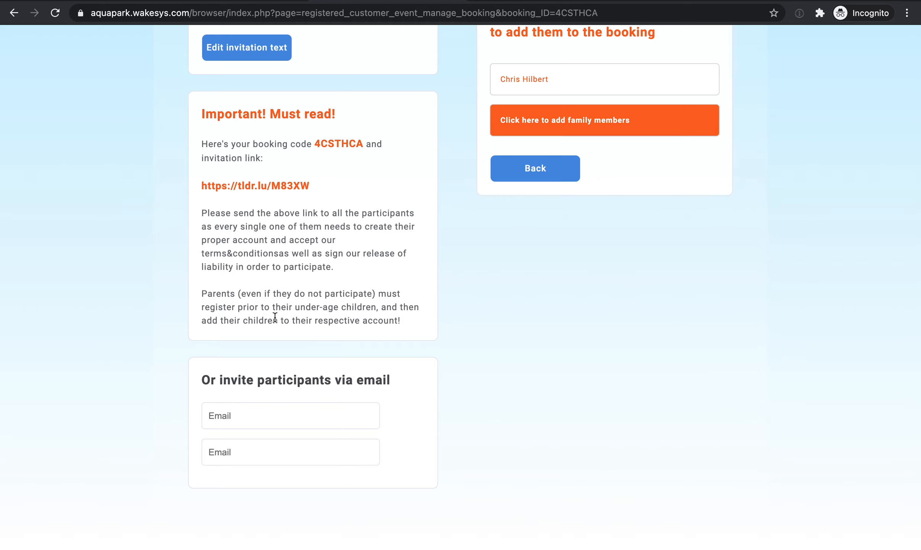
Invite a participant by email by entering a test email address in the first invitation field.
{"action": "left_click", "coordinate": [279, 409]}
{"action": "key", "text": "Tab"}
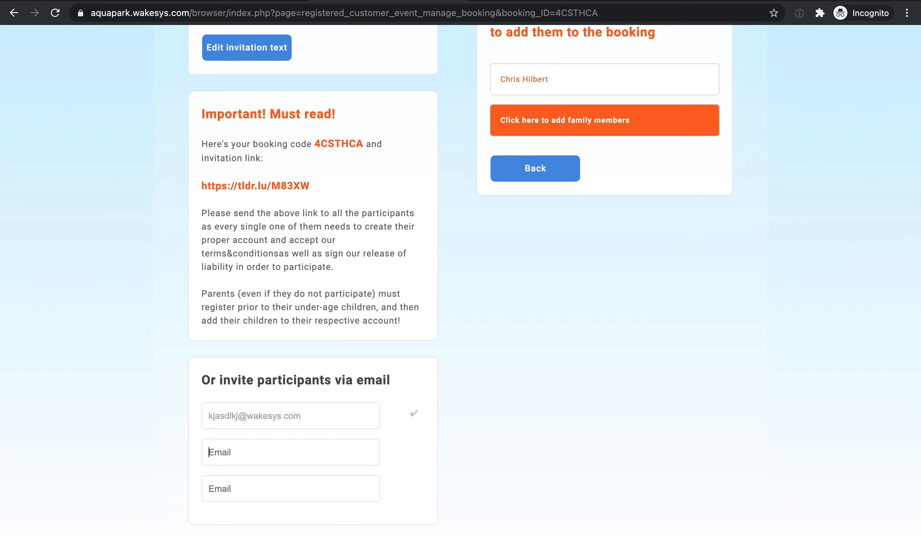
Switch to the Gmail inbox, open the Email delivery failed message and examine the warning about the invitation.
{"action": "scroll", "coordinate": [282, 292], "scroll_direction": "up", "scroll_amount": 10}
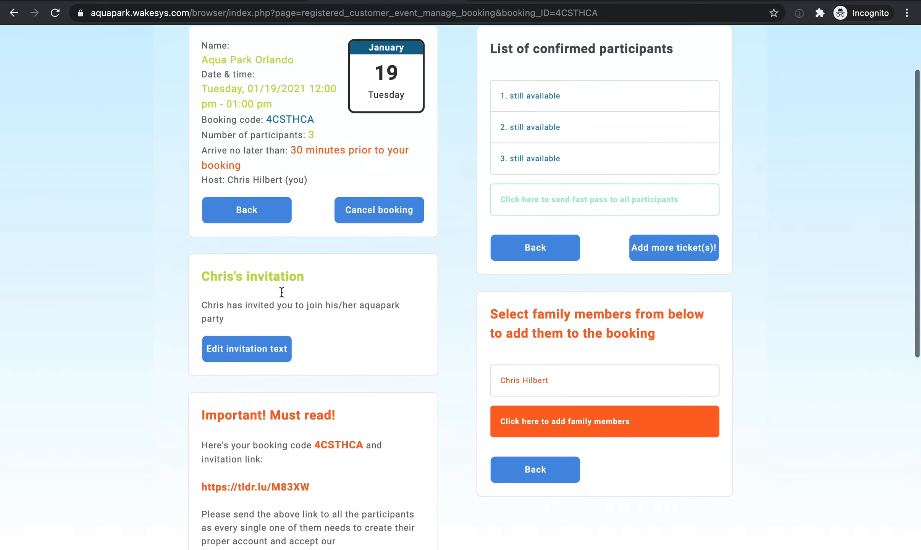
{"action": "key", "text": "ctrl+Left"}
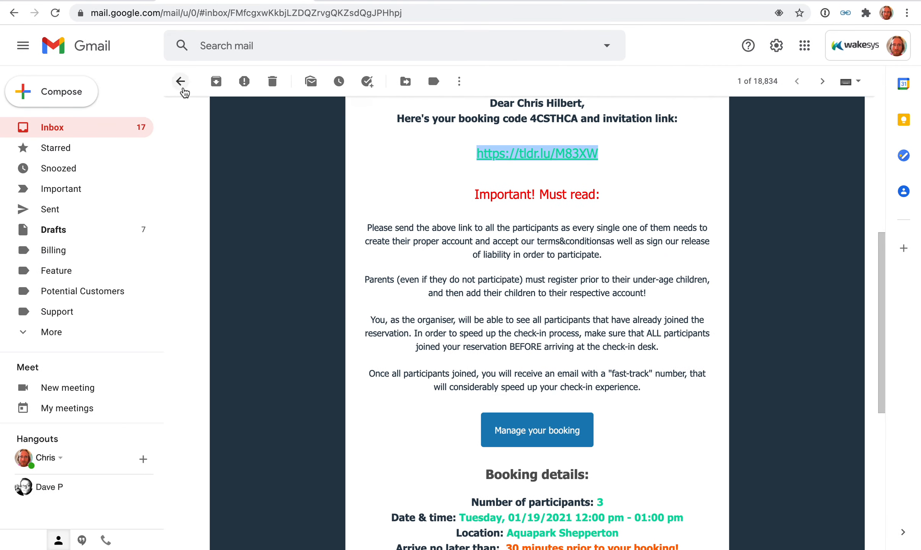
{"action": "left_click", "coordinate": [183, 84]}
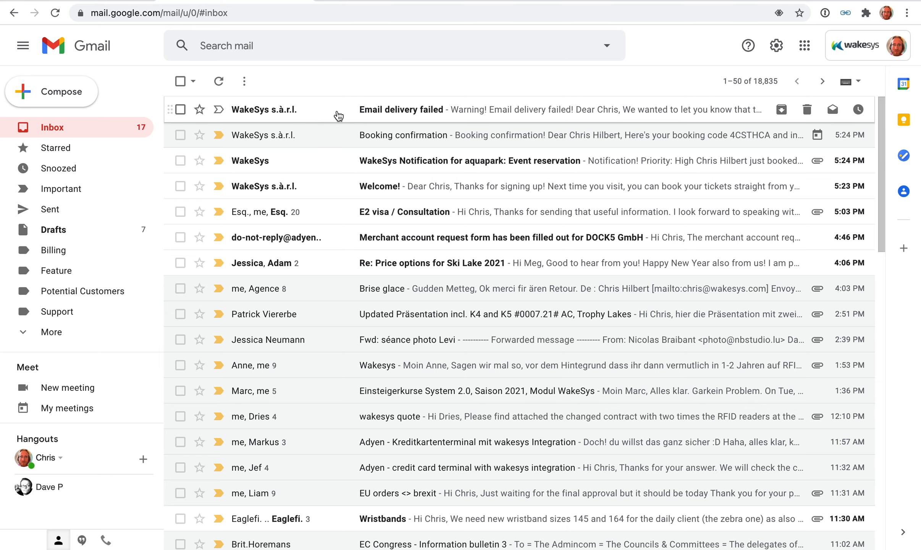
{"action": "left_click", "coordinate": [338, 114]}
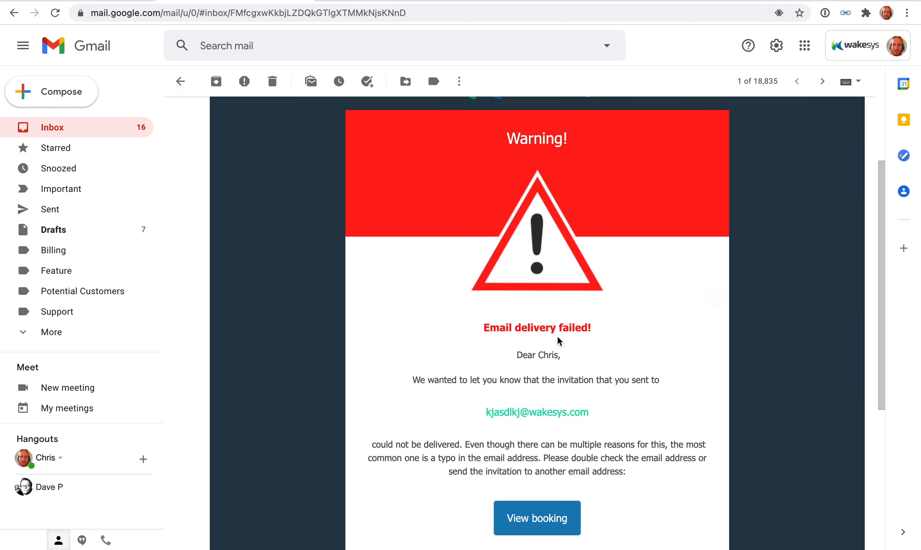
{"action": "scroll", "coordinate": [442, 358], "scroll_direction": "down", "scroll_amount": 3}
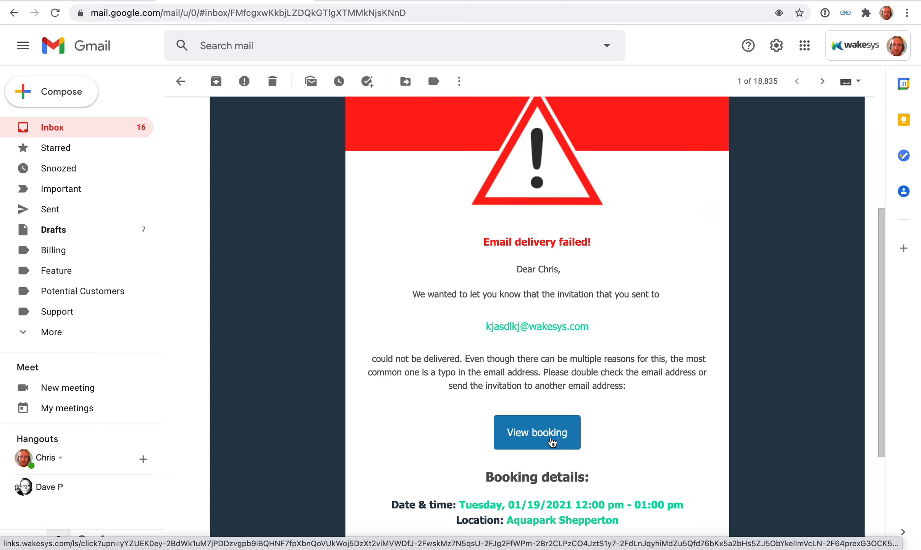
Switch back to the booking page and check the field for inviting another participant via email.
{"action": "key", "text": "ctrl+Right"}
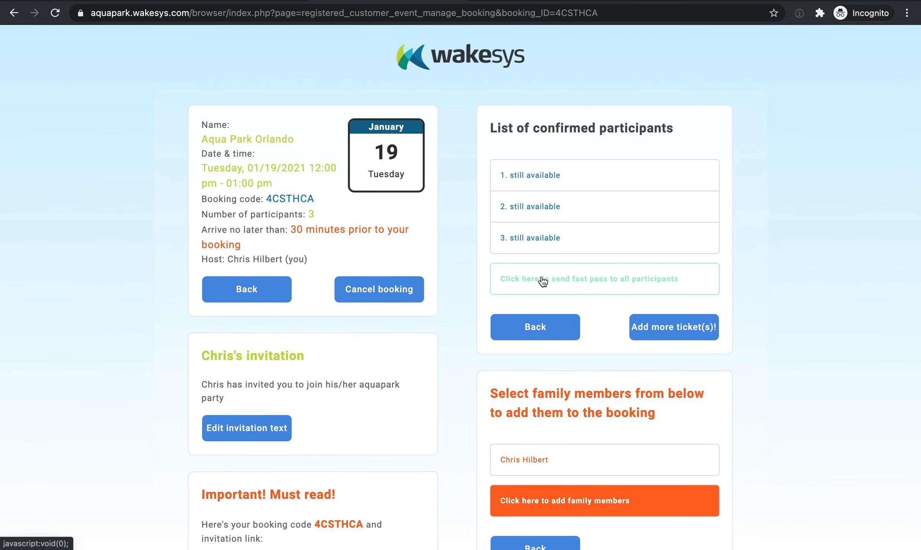
{"action": "scroll", "coordinate": [543, 281], "scroll_direction": "down", "scroll_amount": 10}
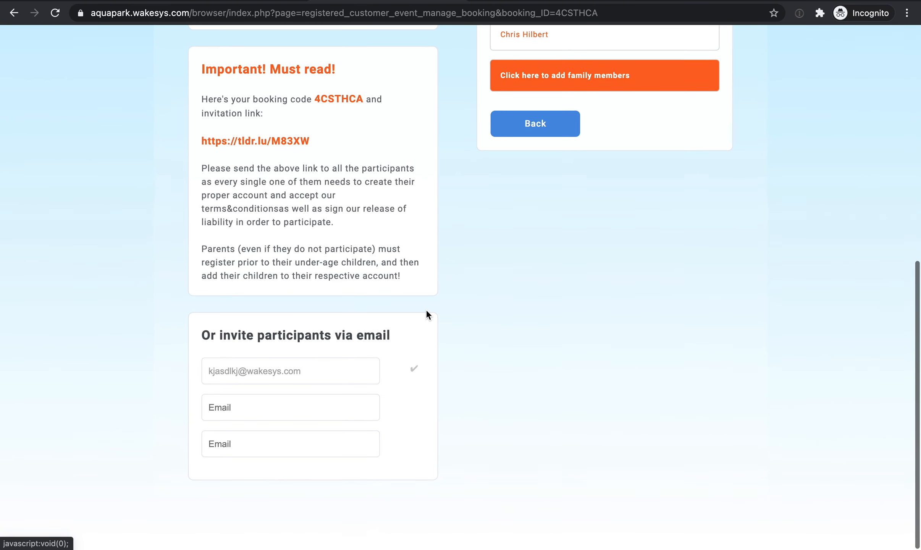
{"action": "left_click", "coordinate": [258, 404]}
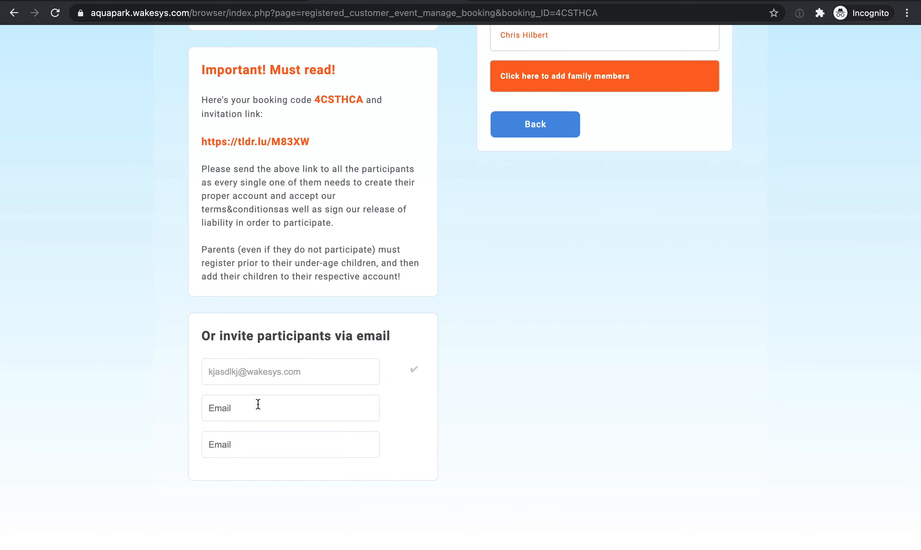
{"action": "scroll", "coordinate": [258, 403], "scroll_direction": "up", "scroll_amount": 10}
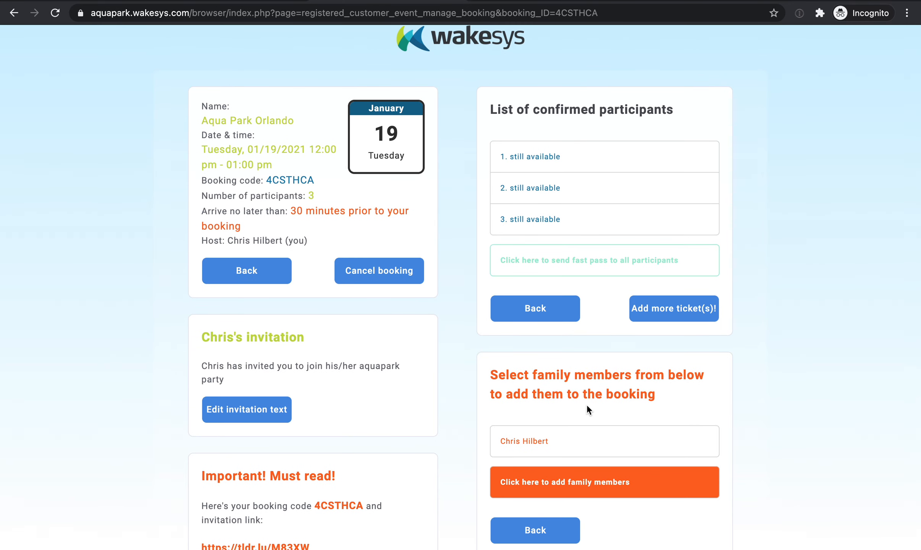
Add the booking host from the family members list to the confirmed participants.
{"action": "scroll", "coordinate": [586, 407], "scroll_direction": "down", "scroll_amount": 2}
{"action": "scroll", "coordinate": [586, 408], "scroll_direction": "down", "scroll_amount": 1}
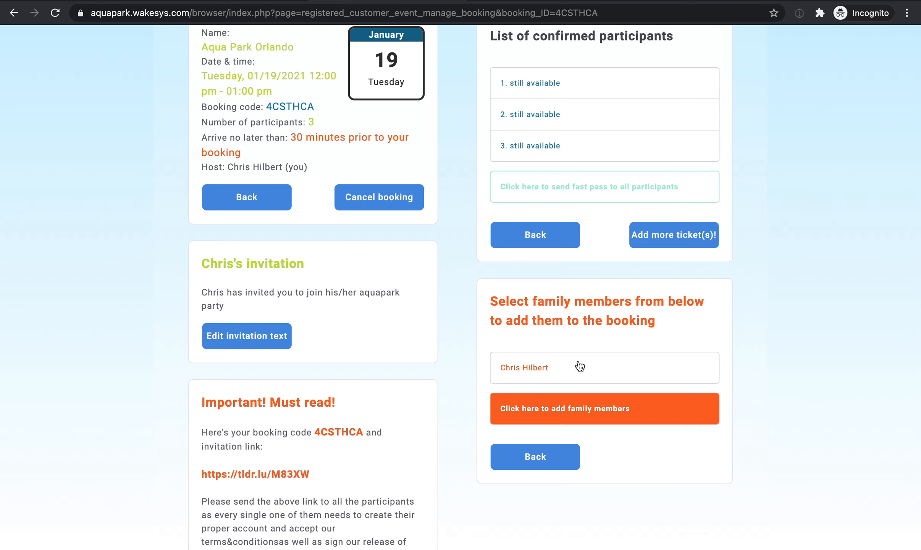
{"action": "left_click", "coordinate": [565, 368]}
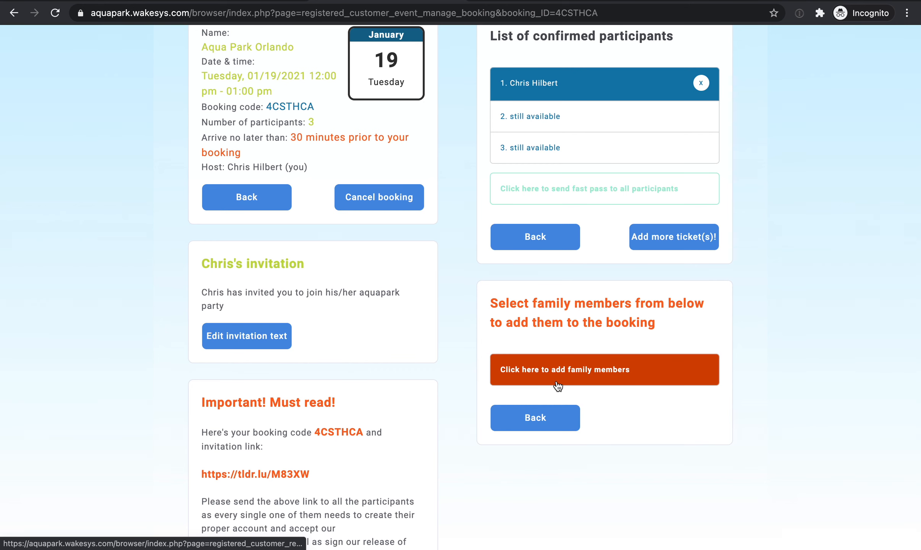
Start adding a new family member to the account with the relation Family member (18 and older).
{"action": "left_click", "coordinate": [591, 379]}
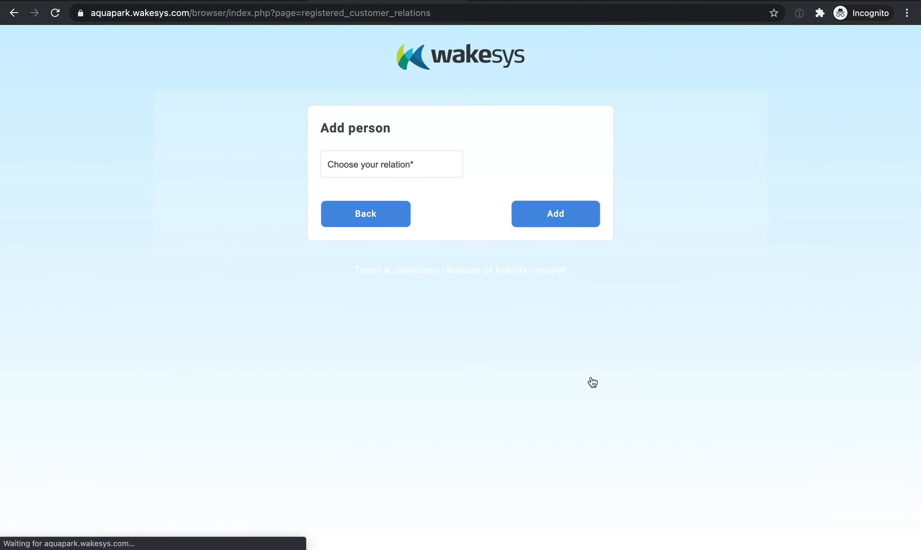
{"action": "left_click", "coordinate": [395, 160]}
{"action": "left_click", "coordinate": [394, 191]}
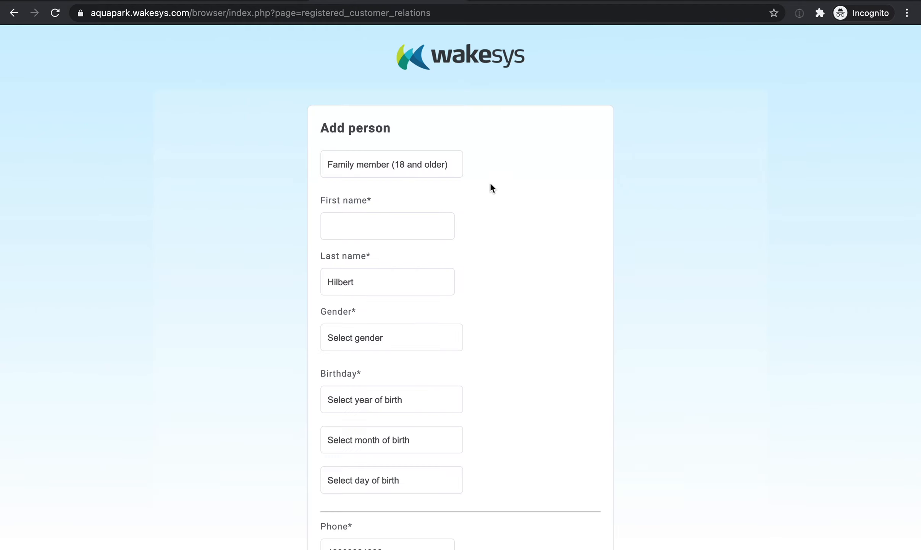
Enter the adult family member's first name and set the gender to Female.
{"action": "left_click", "coordinate": [424, 216]}
{"action": "type", "text": "Jessica"}
{"action": "left_click", "coordinate": [398, 337]}
{"action": "left_click", "coordinate": [394, 366]}
Select the adult family member's year, month and day of birth, and add the person to the account.
{"action": "left_click", "coordinate": [374, 397]}
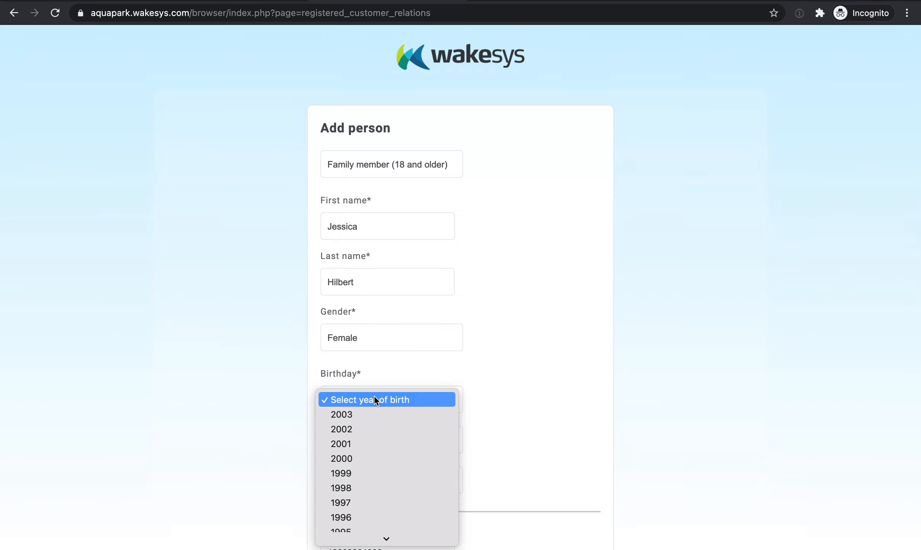
{"action": "scroll", "coordinate": [371, 450], "scroll_direction": "down", "scroll_amount": 10}
{"action": "left_click", "coordinate": [371, 401]}
{"action": "left_click", "coordinate": [371, 397]}
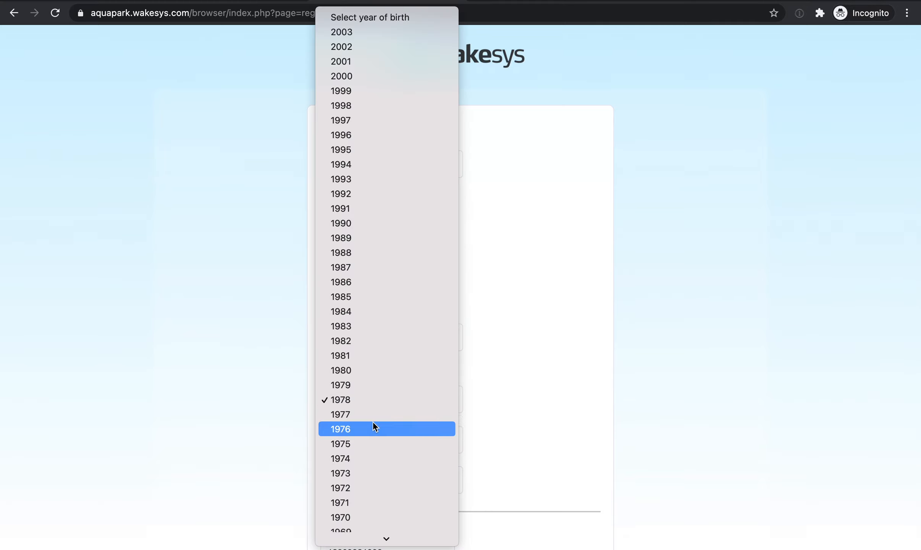
{"action": "left_click", "coordinate": [603, 438]}
{"action": "left_click", "coordinate": [405, 452]}
{"action": "left_click", "coordinate": [401, 482]}
{"action": "scroll", "coordinate": [389, 436], "scroll_direction": "down", "scroll_amount": 5}
{"action": "left_click", "coordinate": [363, 309]}
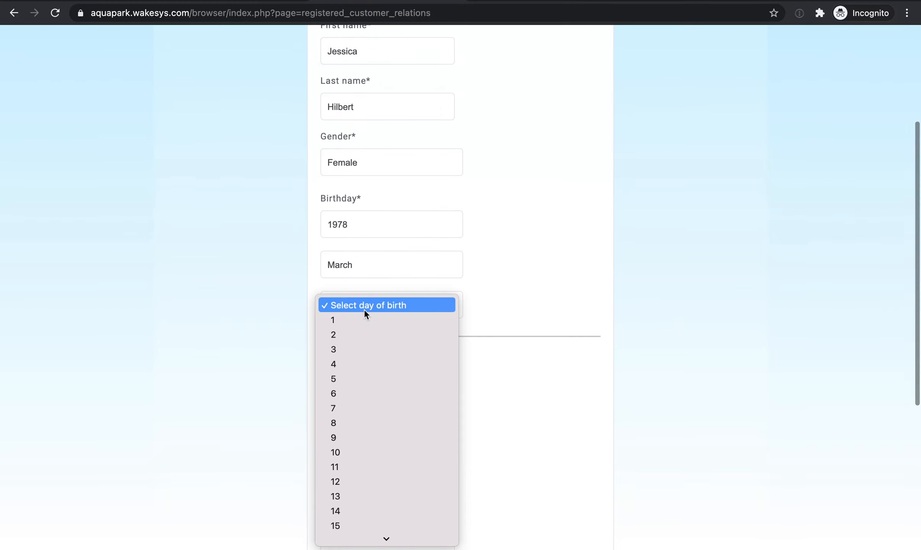
{"action": "left_click", "coordinate": [364, 378]}
{"action": "scroll", "coordinate": [447, 389], "scroll_direction": "down", "scroll_amount": 7}
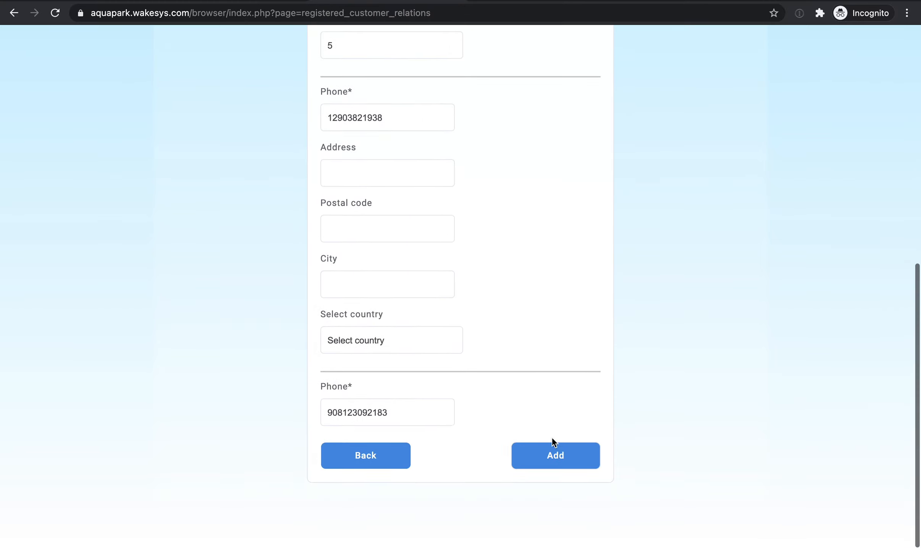
{"action": "left_click", "coordinate": [555, 446]}
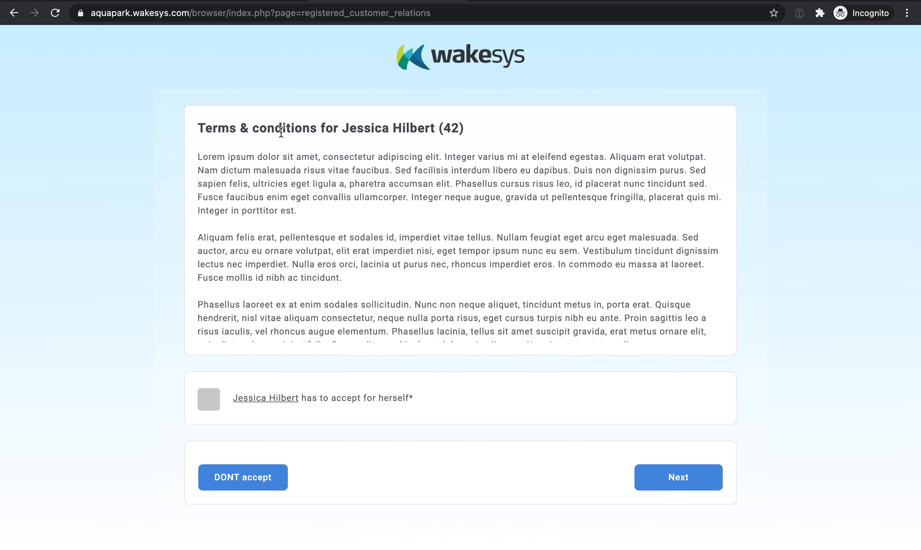
Accept the terms & conditions for the adult family member and continue to the release of liability.
{"action": "left_click", "coordinate": [210, 403]}
{"action": "left_click", "coordinate": [220, 406]}
{"action": "left_click", "coordinate": [709, 482]}
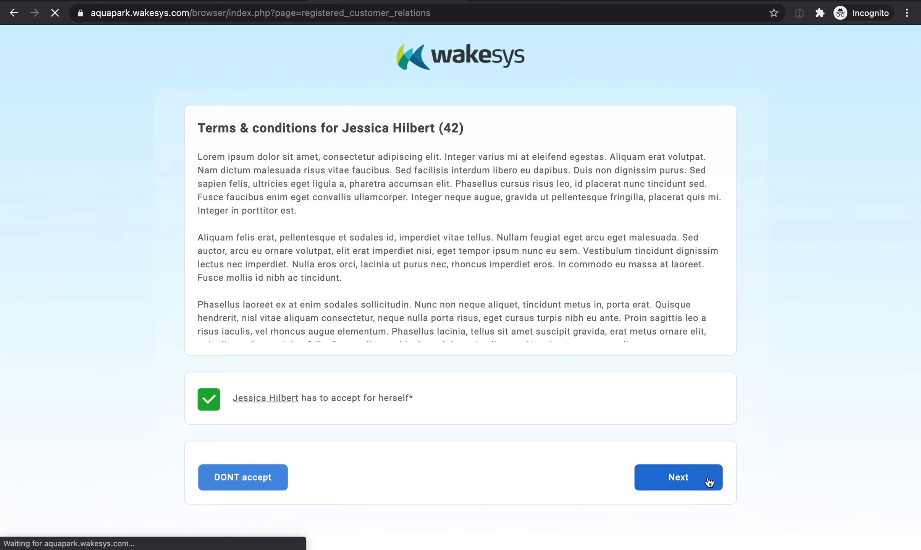
Print the adult family member's full name in capitals on the release of liability and draw her signature.
{"action": "scroll", "coordinate": [735, 363], "scroll_direction": "down", "scroll_amount": 15}
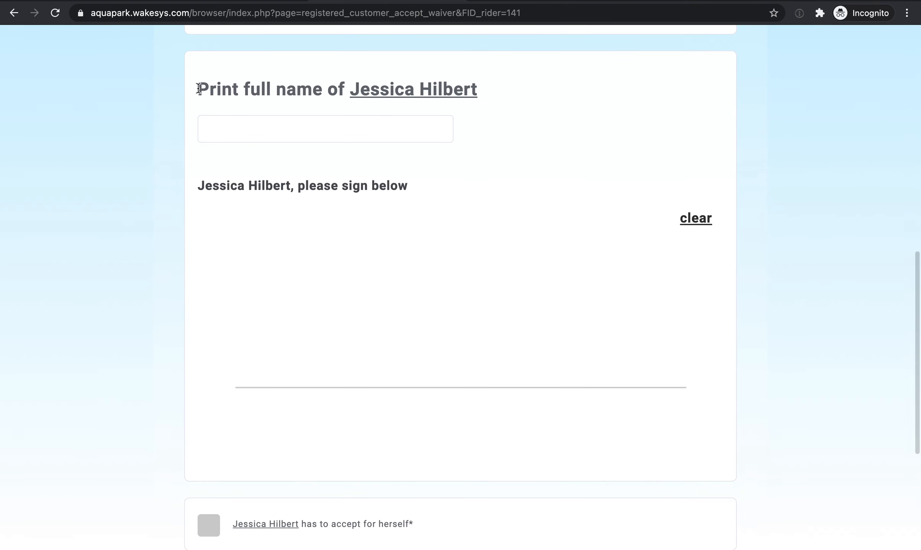
{"action": "left_click", "coordinate": [316, 127]}
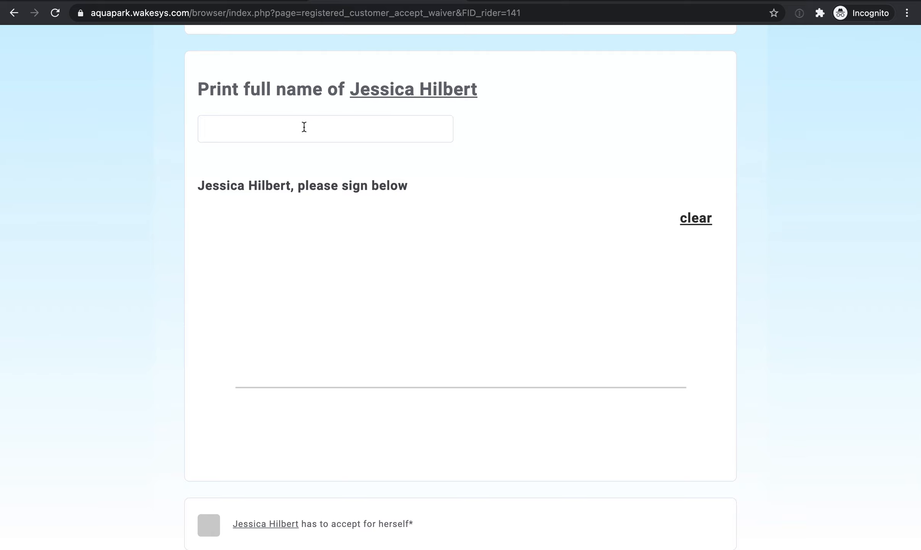
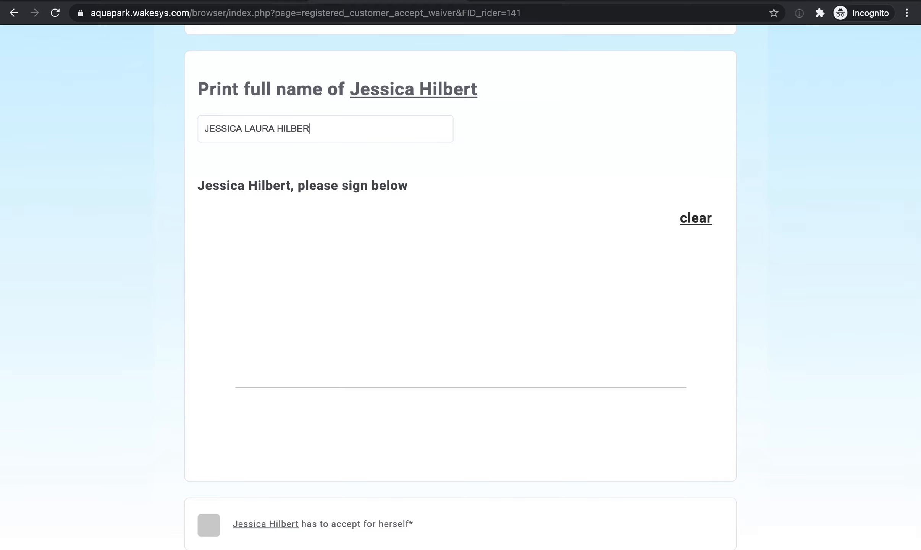
{"action": "left_click", "coordinate": [291, 179]}
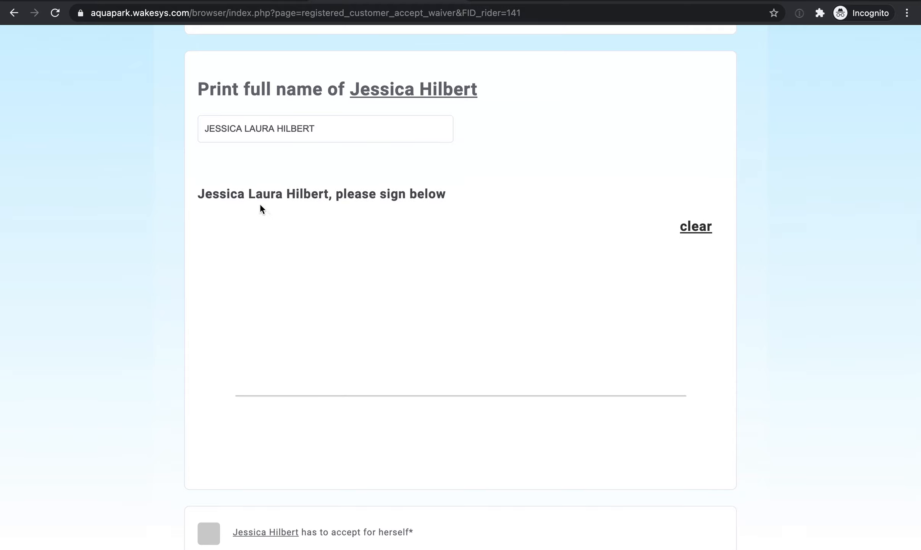
{"action": "scroll", "coordinate": [391, 269], "scroll_direction": "down", "scroll_amount": 2}
{"action": "mouse_move", "coordinate": [336, 235]}
{"action": "left_mouse_down"}
{"action": "mouse_move", "coordinate": [343, 382]}
{"action": "mouse_move", "coordinate": [446, 394]}
{"action": "mouse_move", "coordinate": [602, 344]}
{"action": "left_mouse_up"}
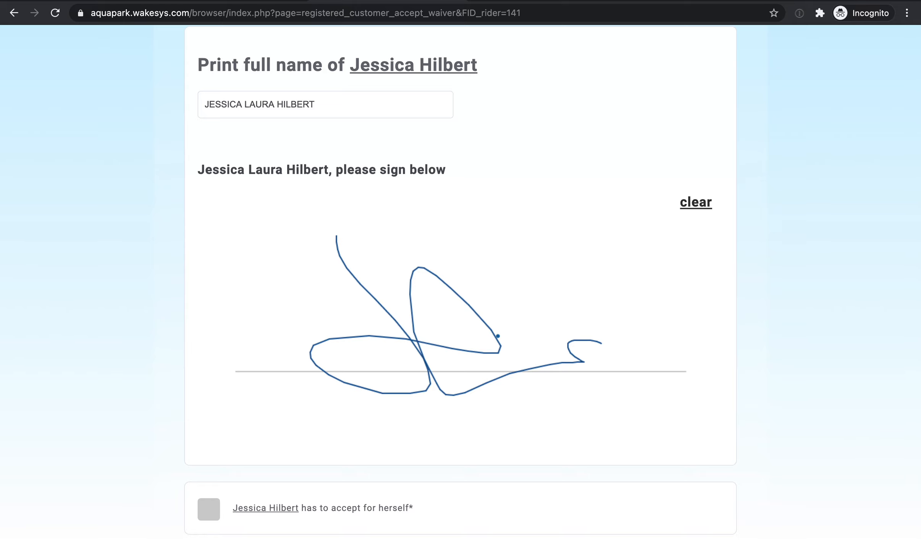
Accept and submit the adult's signed waiver, and add her to the booking's confirmed participants.
{"action": "scroll", "coordinate": [382, 335], "scroll_direction": "down", "scroll_amount": 5}
{"action": "left_click", "coordinate": [211, 311]}
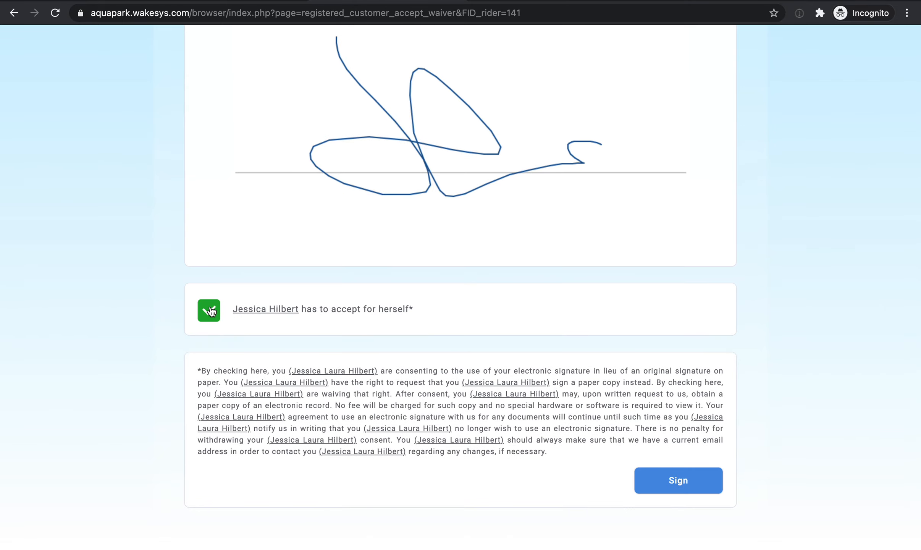
{"action": "left_click", "coordinate": [678, 480]}
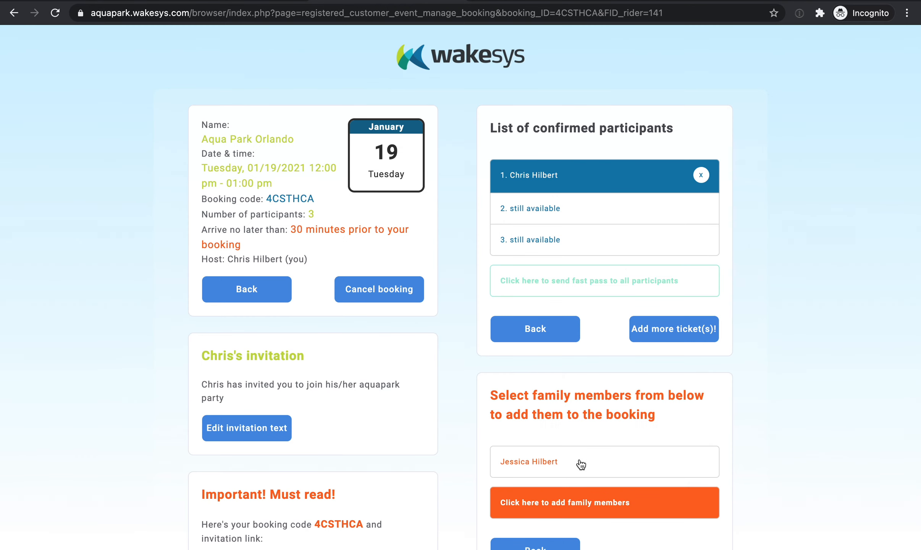
{"action": "left_click", "coordinate": [575, 464]}
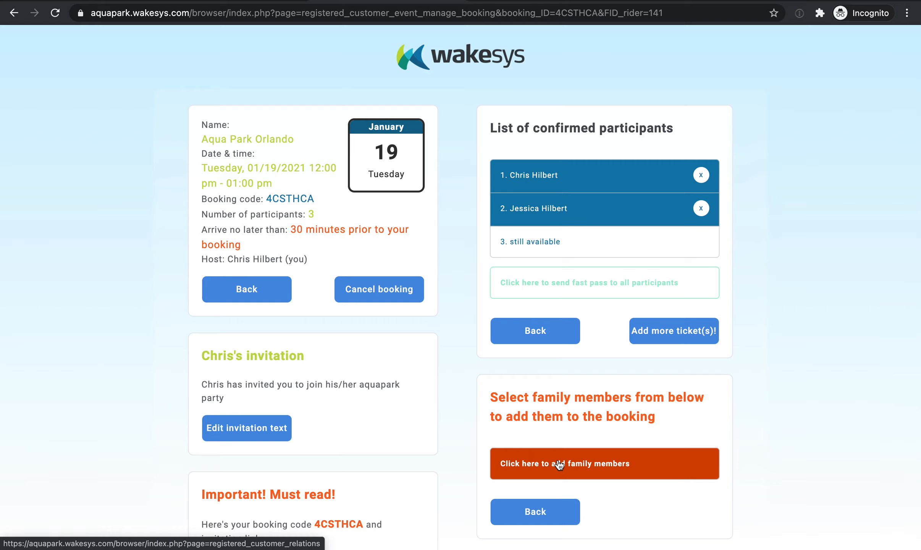
Start adding another family member as Child (17 or younger), entering the child's first name and selecting the gender.
{"action": "left_click", "coordinate": [559, 464]}
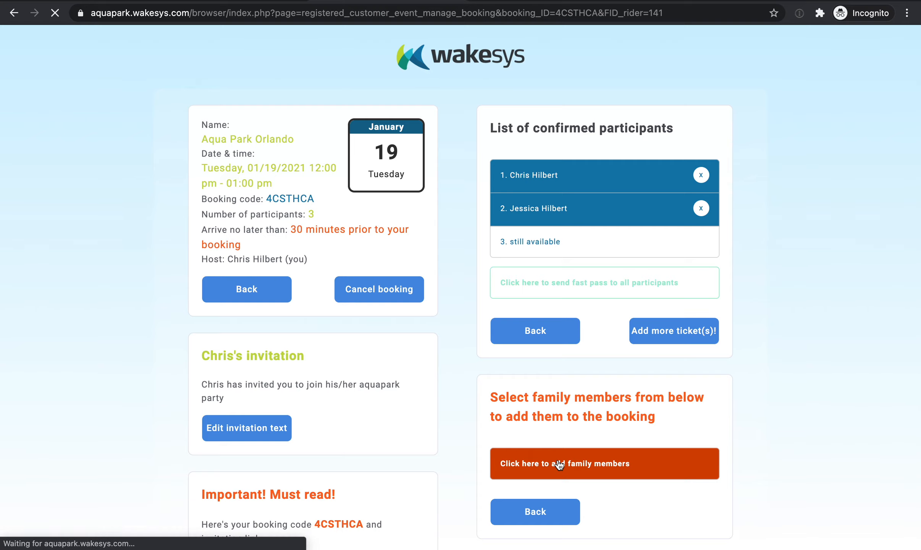
{"action": "left_click", "coordinate": [364, 166]}
{"action": "left_click", "coordinate": [364, 175]}
{"action": "scroll", "coordinate": [395, 202], "scroll_direction": "down", "scroll_amount": 1}
{"action": "scroll", "coordinate": [395, 203], "scroll_direction": "down", "scroll_amount": 1}
{"action": "left_click", "coordinate": [364, 147]}
{"action": "type", "text": "Annick"}
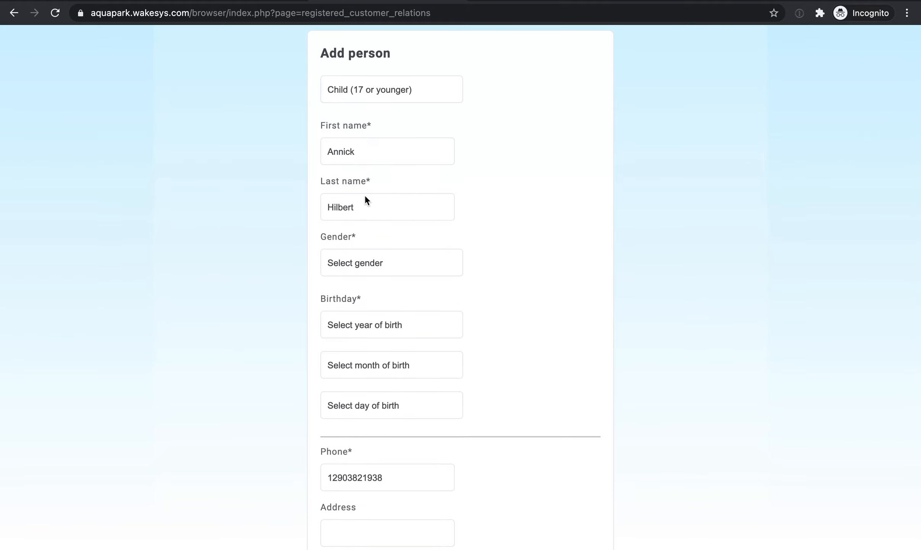
{"action": "left_click", "coordinate": [366, 258]}
{"action": "left_click", "coordinate": [365, 290]}
Select the child's year, month and day of birth, and add the child to the account.
{"action": "left_click", "coordinate": [364, 322]}
{"action": "scroll", "coordinate": [368, 362], "scroll_direction": "down", "scroll_amount": 2}
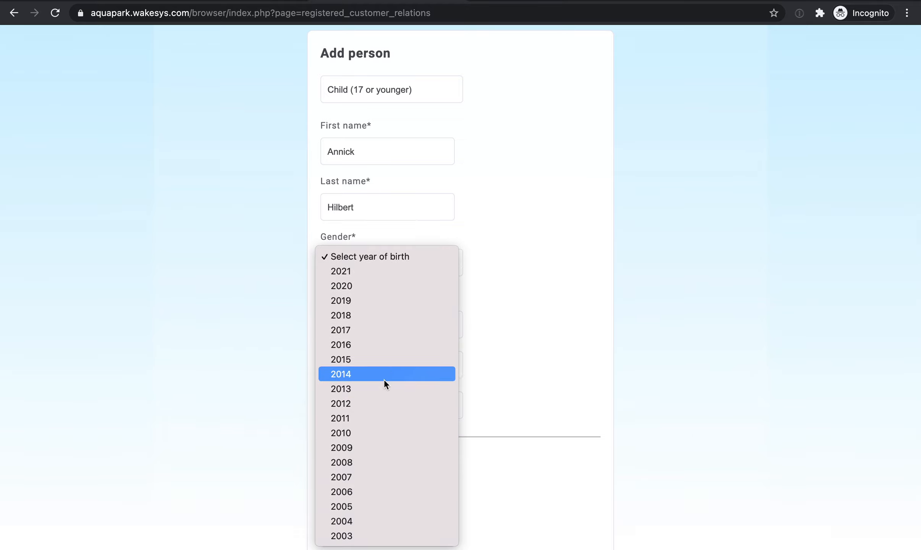
{"action": "left_click", "coordinate": [376, 376]}
{"action": "left_click", "coordinate": [368, 363]}
{"action": "left_click", "coordinate": [373, 423]}
{"action": "left_click", "coordinate": [387, 405]}
{"action": "left_click", "coordinate": [387, 454]}
{"action": "left_click", "coordinate": [373, 328]}
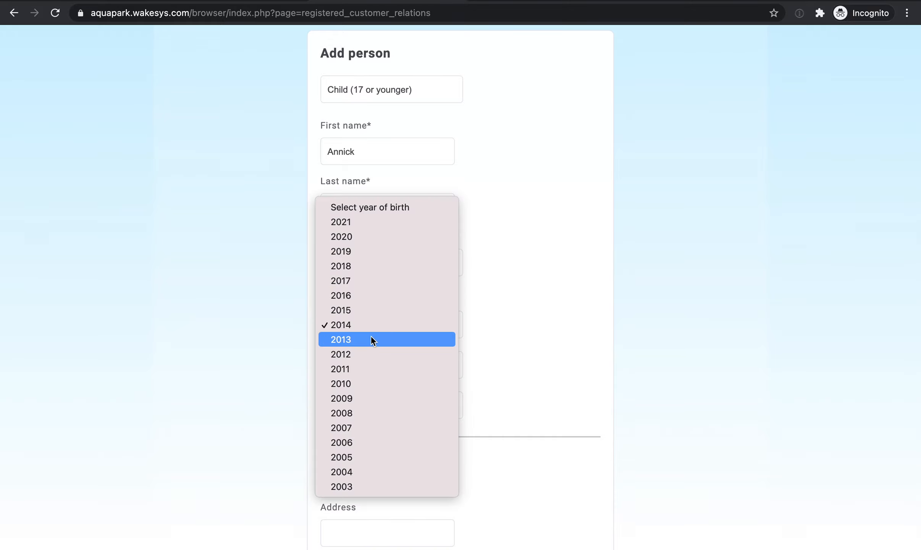
{"action": "left_click", "coordinate": [376, 437]}
{"action": "scroll", "coordinate": [375, 436], "scroll_direction": "down", "scroll_amount": 8}
{"action": "left_click", "coordinate": [524, 479]}
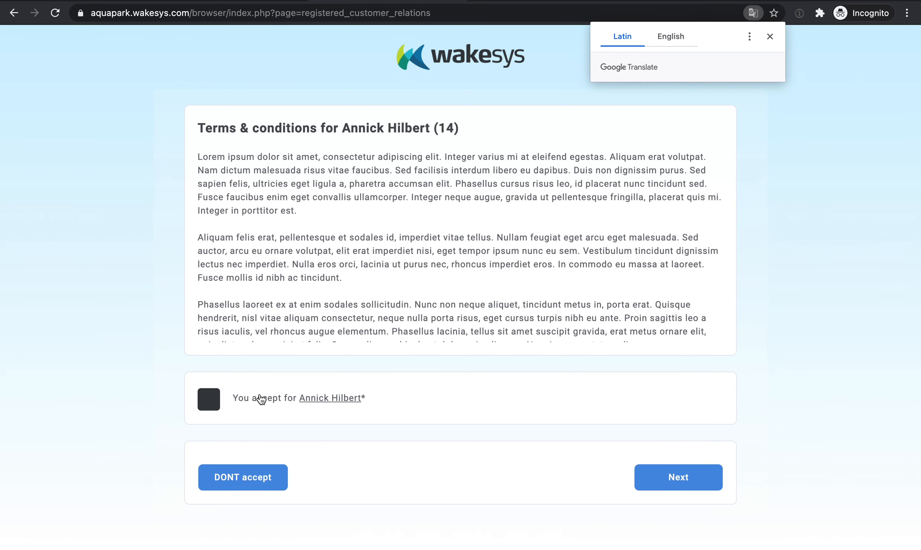
Accept the terms & conditions on behalf of the child and continue to the release of liability.
{"action": "left_click", "coordinate": [217, 401]}
{"action": "left_click", "coordinate": [221, 401]}
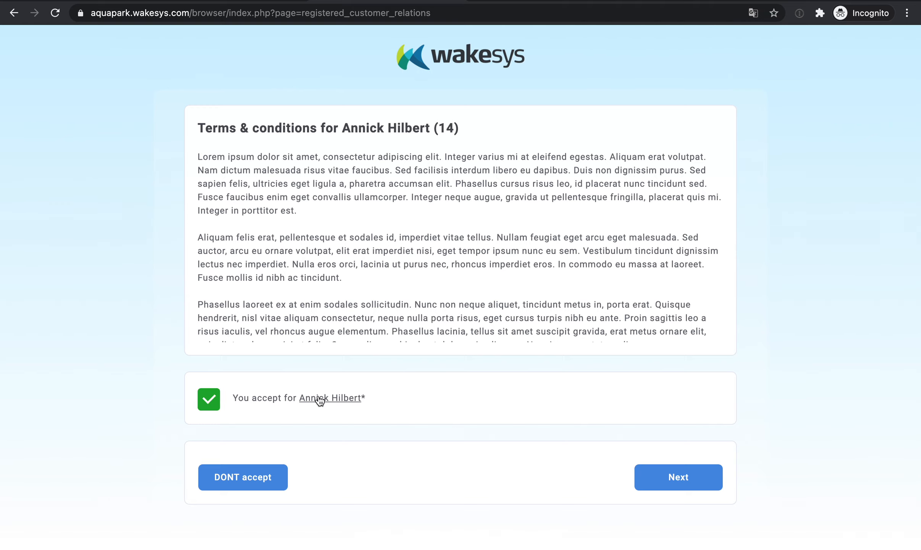
{"action": "left_click", "coordinate": [649, 475]}
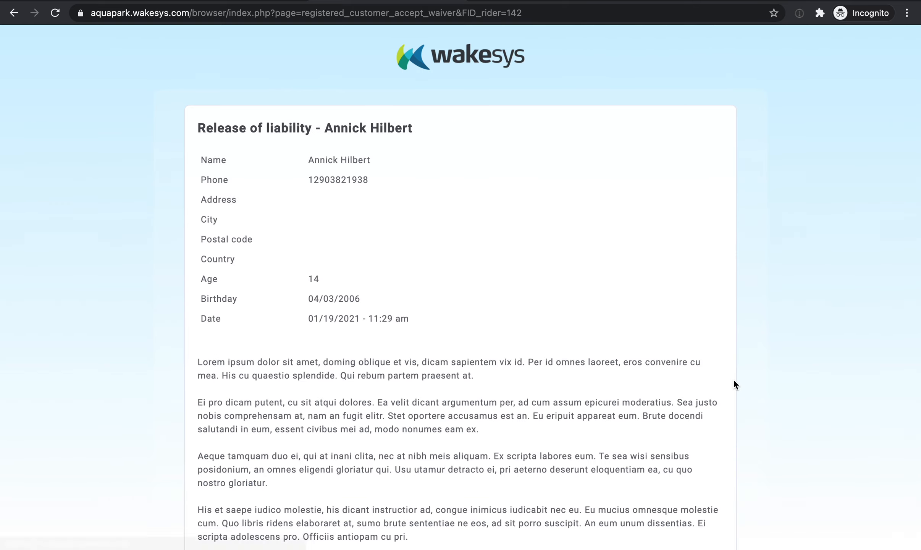
Try to print the child's own full name as the legal guardian on the child's release of liability.
{"action": "scroll", "coordinate": [733, 378], "scroll_direction": "down", "scroll_amount": 9}
{"action": "scroll", "coordinate": [733, 378], "scroll_direction": "down", "scroll_amount": 3}
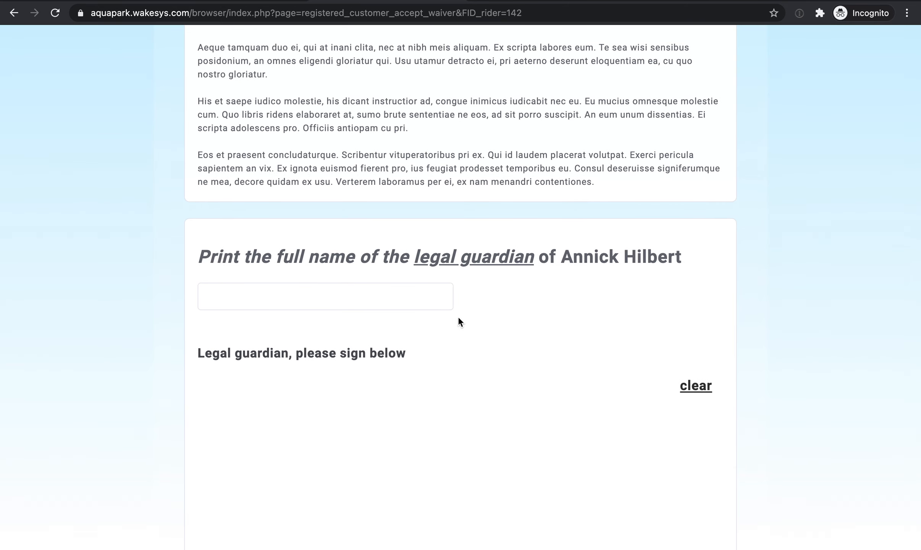
{"action": "scroll", "coordinate": [358, 339], "scroll_direction": "down", "scroll_amount": 4}
{"action": "left_click", "coordinate": [355, 340]}
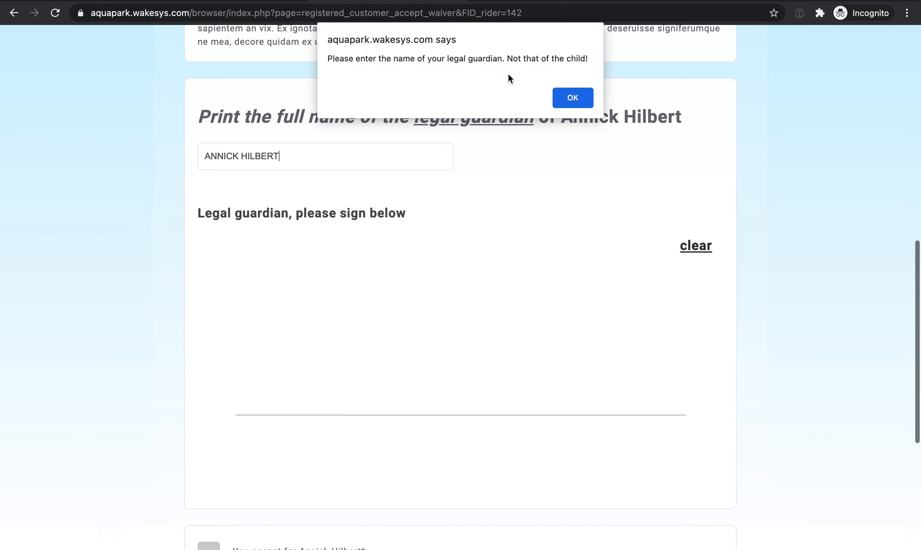
{"action": "left_click", "coordinate": [572, 99]}
Replace the printed first name with the legal guardian's and draw the guardian's signature.
{"action": "double_click", "coordinate": [232, 157]}
{"action": "type", "text": "CHRIS"}
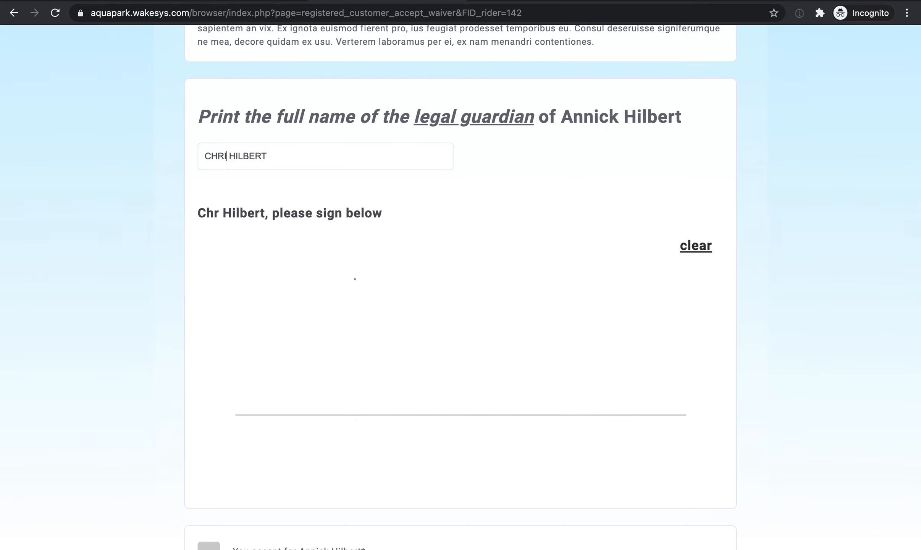
{"action": "mouse_move", "coordinate": [302, 291]}
{"action": "left_mouse_down"}
{"action": "mouse_move", "coordinate": [397, 403]}
{"action": "mouse_move", "coordinate": [480, 331]}
{"action": "mouse_move", "coordinate": [604, 419]}
{"action": "left_mouse_up"}
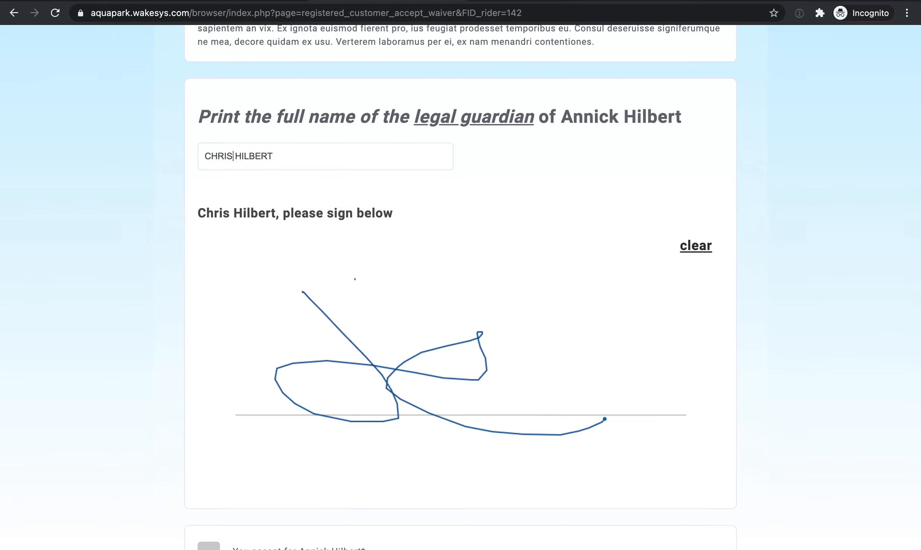
Accept and submit the child's signed waiver, and add the child to the booking's confirmed participants.
{"action": "scroll", "coordinate": [458, 344], "scroll_direction": "down", "scroll_amount": 7}
{"action": "left_click", "coordinate": [201, 293]}
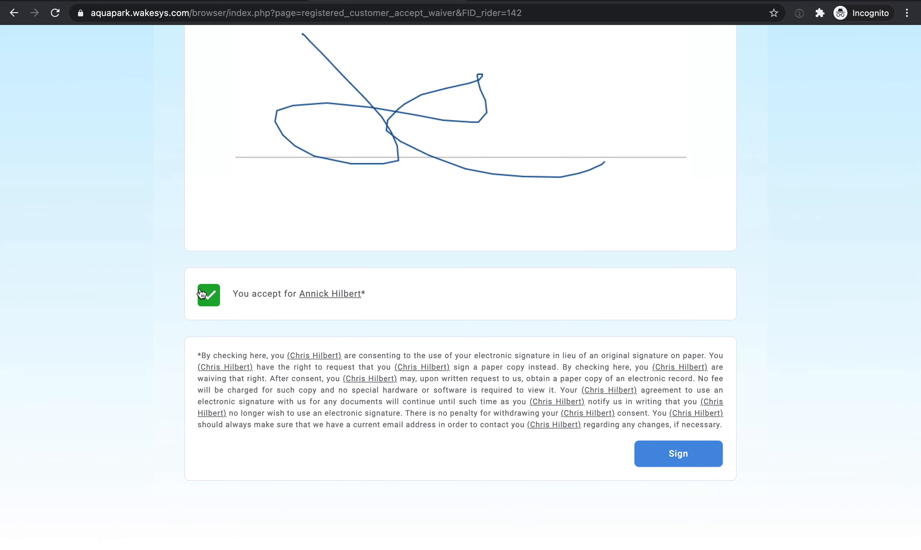
{"action": "left_click", "coordinate": [655, 460]}
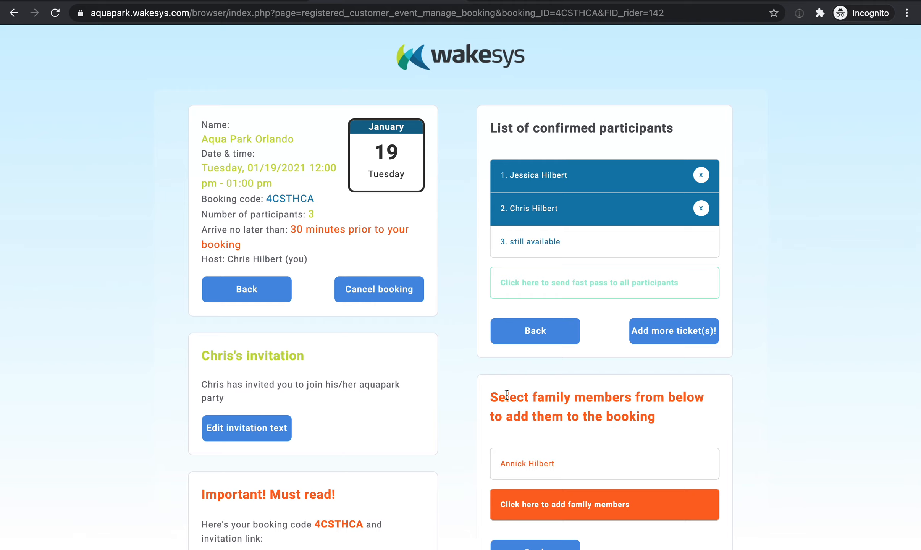
{"action": "left_click", "coordinate": [525, 463]}
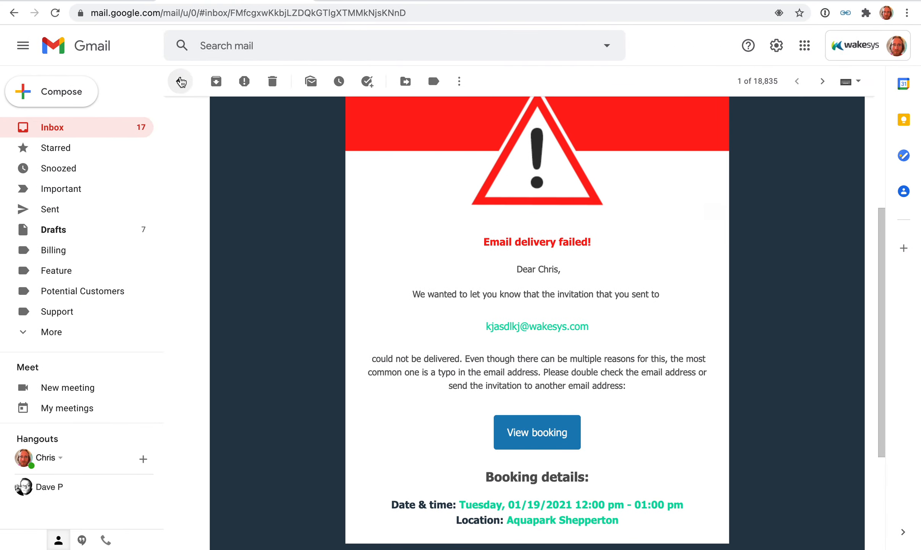
Switch to the Gmail inbox, open the All participants have joined message and read its fast pass information and booking details.
{"action": "left_click", "coordinate": [180, 81]}
{"action": "left_click", "coordinate": [298, 111]}
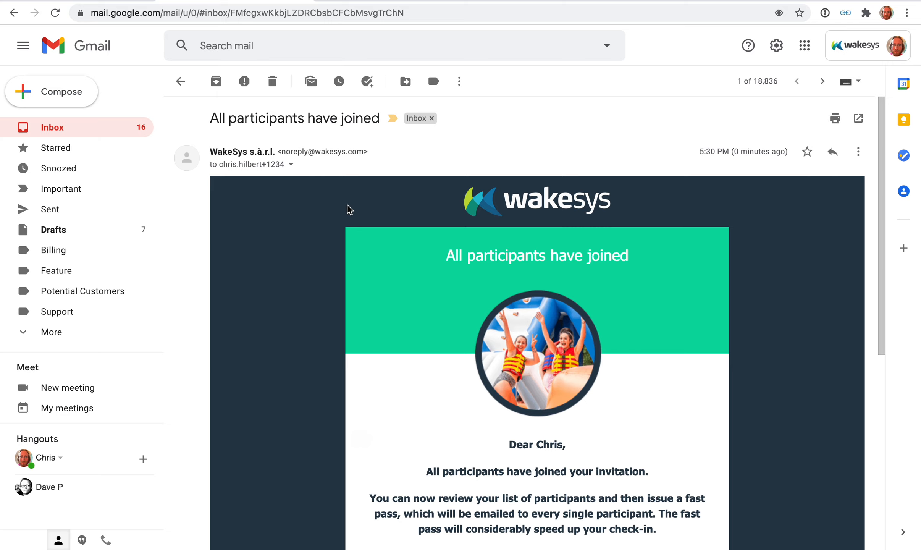
{"action": "scroll", "coordinate": [376, 218], "scroll_direction": "down", "scroll_amount": 5}
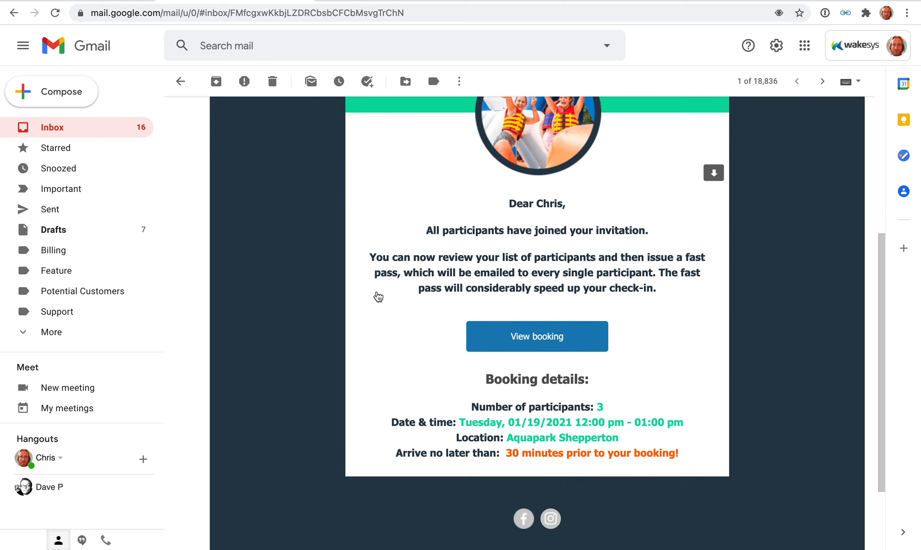
{"action": "scroll", "coordinate": [376, 218], "scroll_direction": "up", "scroll_amount": 1}
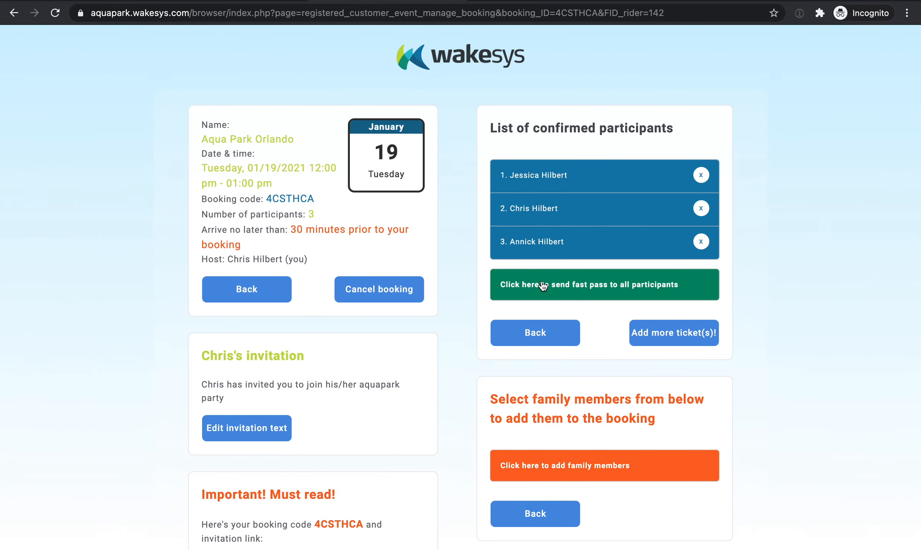
Send the fast pass to all participants from the booking page, and refresh the Gmail inbox to check for its email.
{"action": "left_click", "coordinate": [586, 287]}
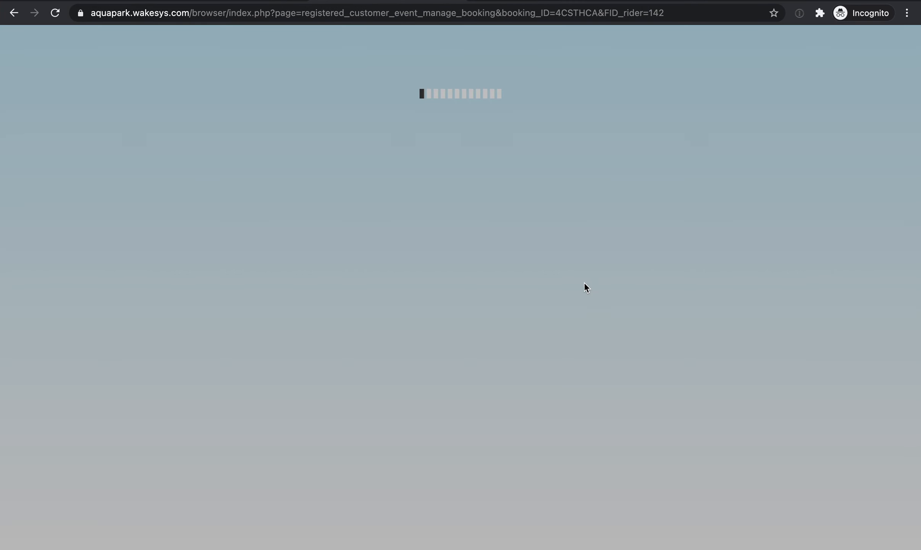
{"action": "key", "text": "ctrl+Left"}
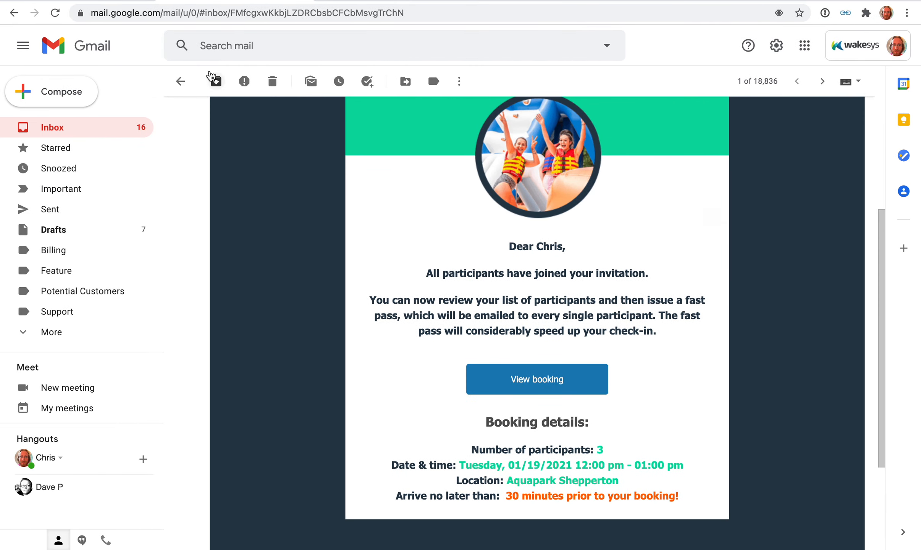
{"action": "left_click", "coordinate": [180, 81]}
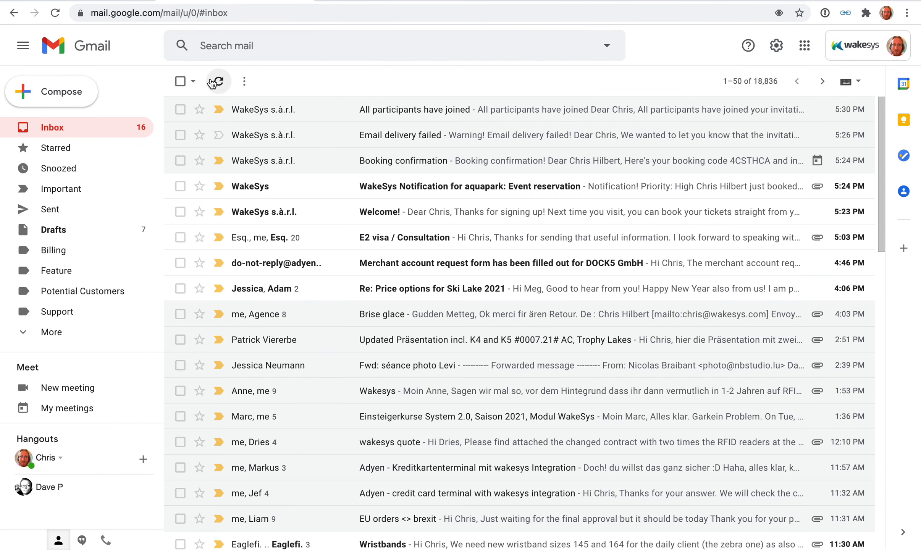
{"action": "left_click", "coordinate": [211, 82]}
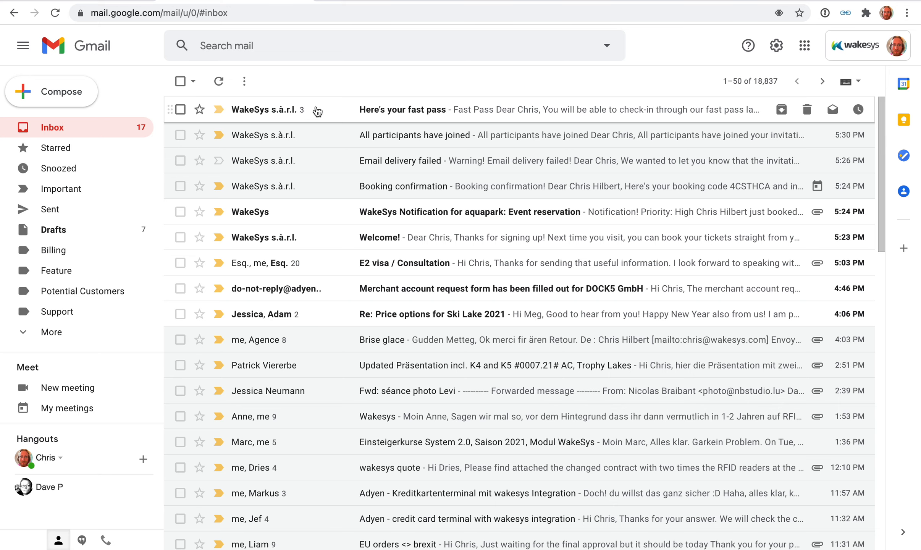
Open the Here's your fast pass email and examine its barcode, fast pass code and booking details.
{"action": "left_click", "coordinate": [315, 109]}
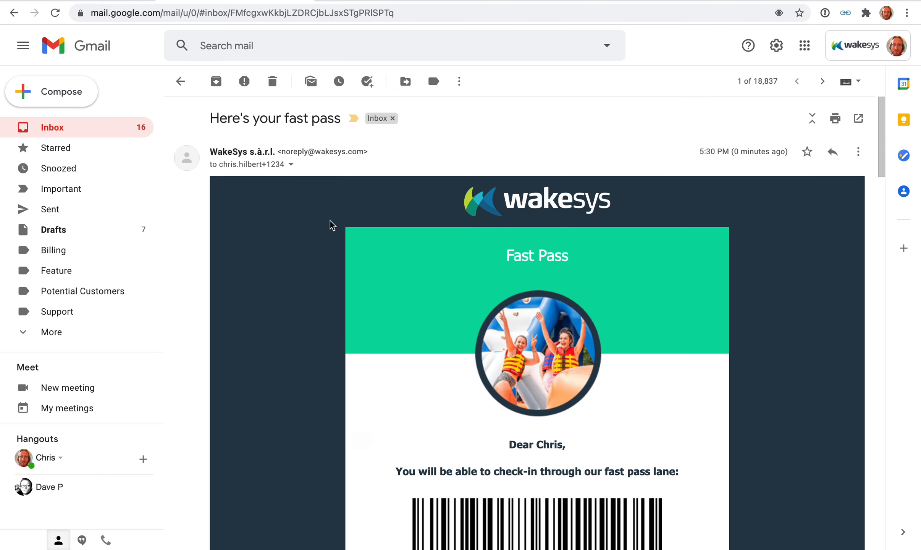
{"action": "scroll", "coordinate": [331, 225], "scroll_direction": "down", "scroll_amount": 6}
{"action": "scroll", "coordinate": [330, 226], "scroll_direction": "down", "scroll_amount": 2}
{"action": "left_click_drag", "start_coordinate": [505, 299], "coordinate": [578, 301]}
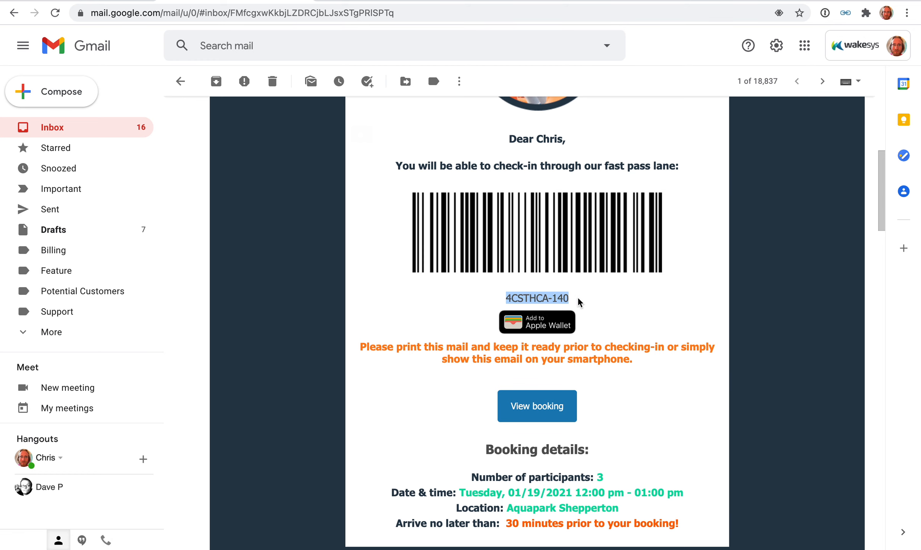
Switch back to the booking site, return to the customer home page and start a new Aqua Park Orlando booking.
{"action": "key", "text": "ctrl+Right"}
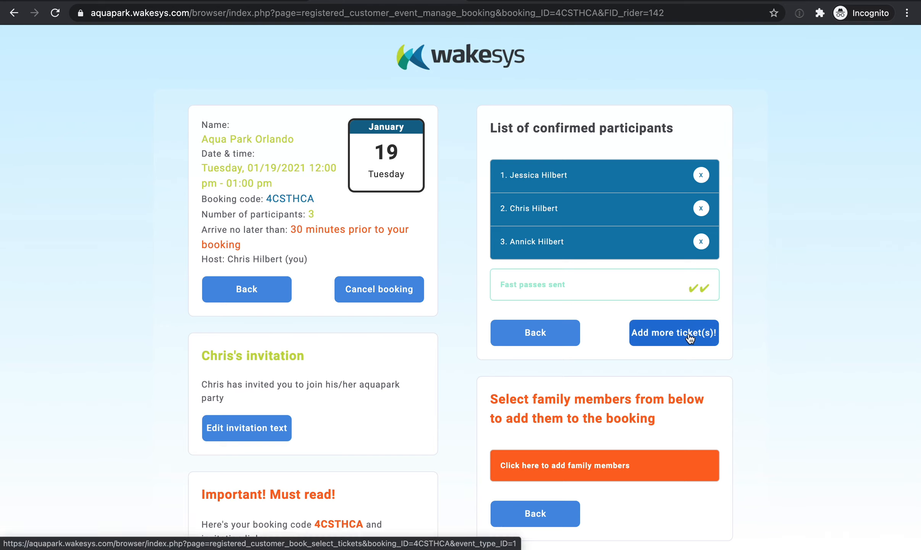
{"action": "left_click", "coordinate": [463, 65]}
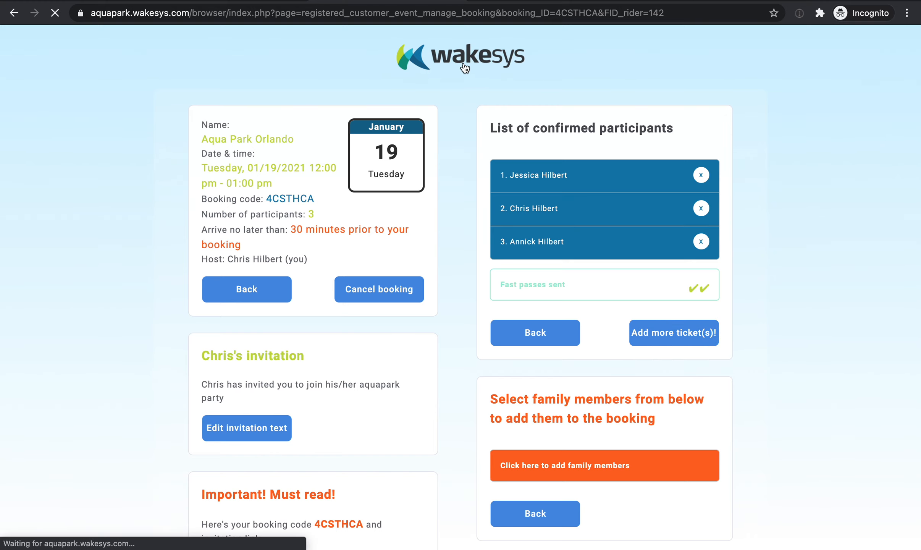
{"action": "scroll", "coordinate": [469, 140], "scroll_direction": "down", "scroll_amount": 15}
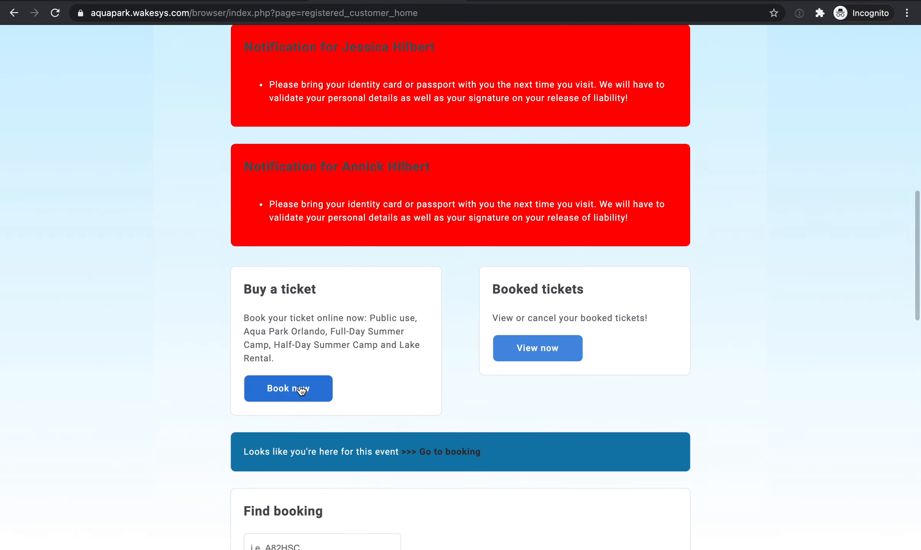
{"action": "left_click", "coordinate": [301, 389]}
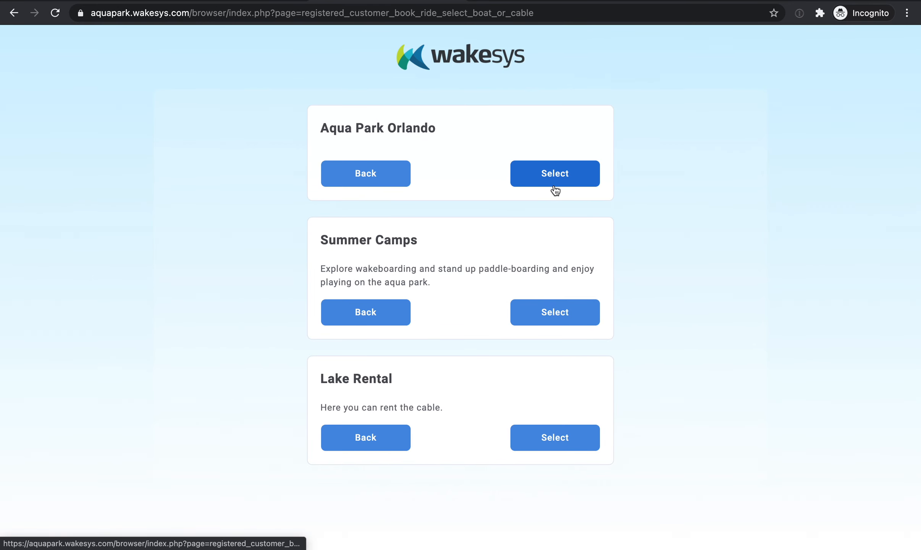
{"action": "left_click", "coordinate": [555, 189]}
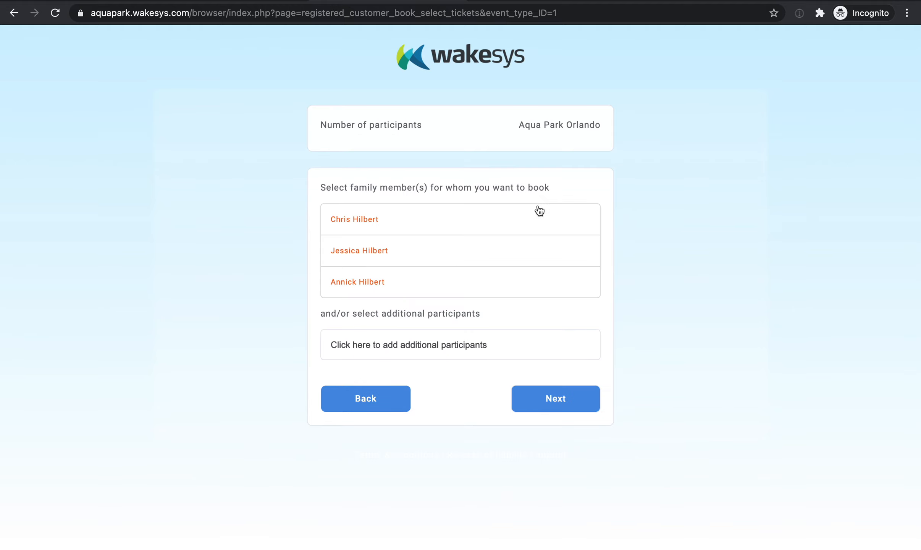
Choose all three family members as participants for the new booking and continue to the day selection.
{"action": "left_click", "coordinate": [499, 222]}
{"action": "left_click", "coordinate": [483, 248]}
{"action": "left_click", "coordinate": [472, 274]}
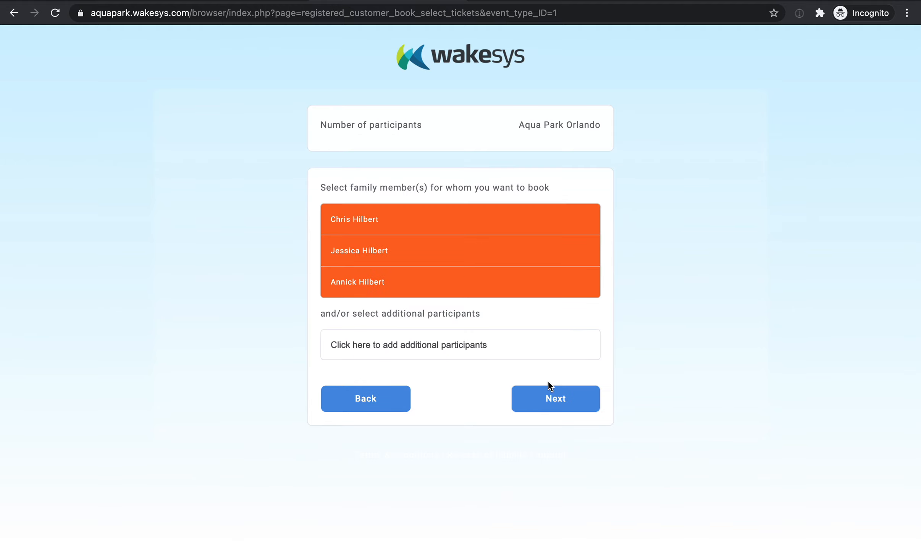
{"action": "left_click", "coordinate": [545, 398]}
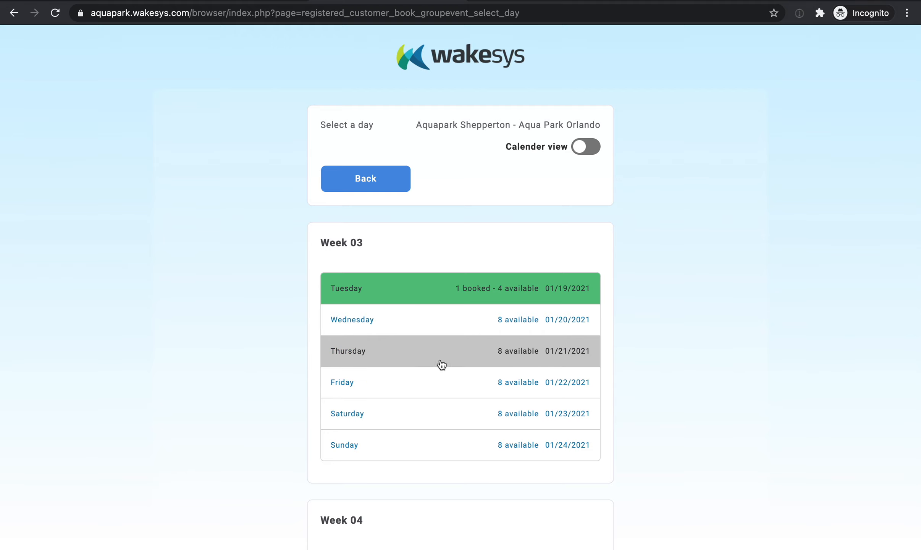
Choose the 09:00 am - 10:00 am and 10:00 am - 11:00 am tickets on Thursday 01/21/2021 and proceed to checkout.
{"action": "left_click", "coordinate": [433, 365]}
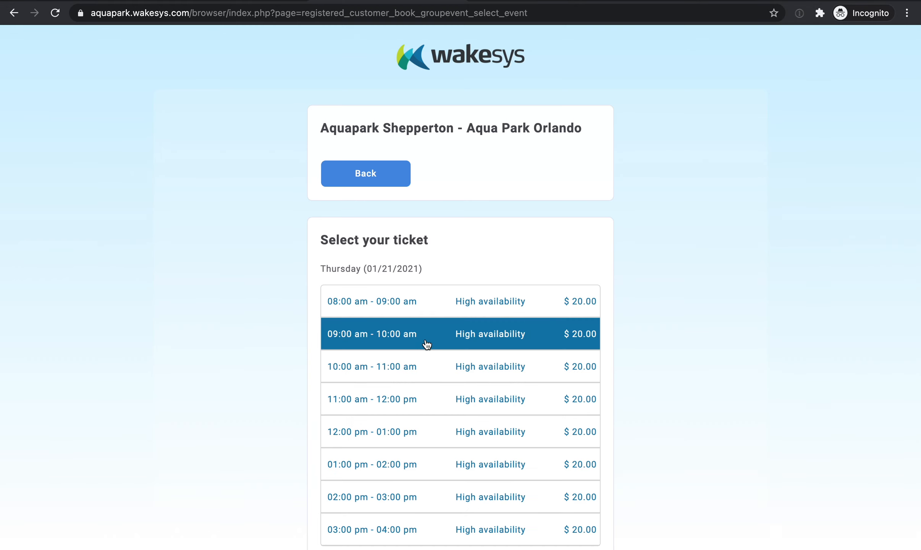
{"action": "left_click", "coordinate": [430, 367]}
{"action": "scroll", "coordinate": [617, 339], "scroll_direction": "down", "scroll_amount": 3}
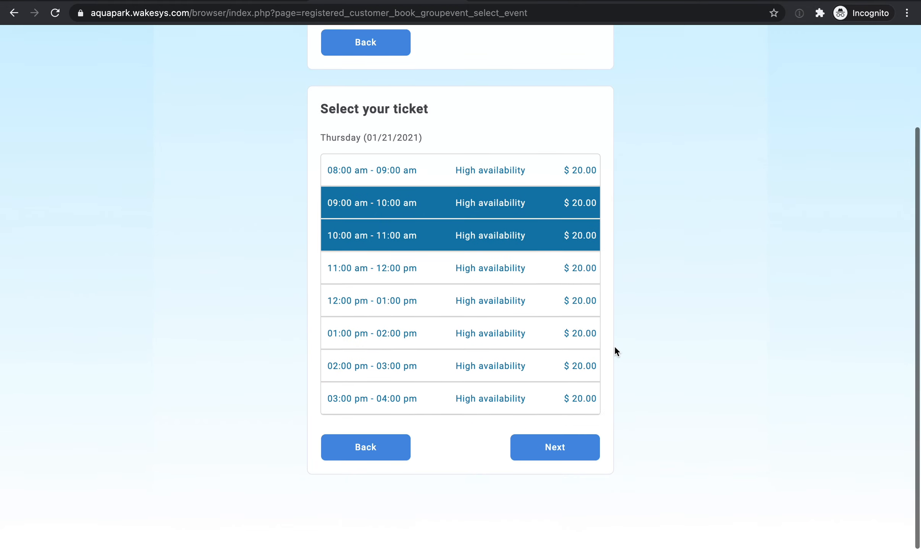
{"action": "left_click", "coordinate": [583, 454]}
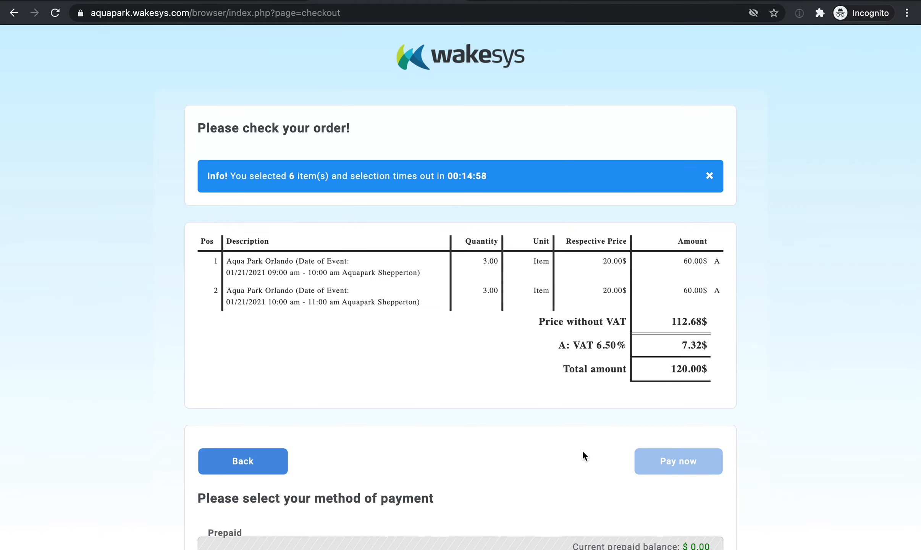
Pay for the order with the saved Visa card.
{"action": "scroll", "coordinate": [582, 450], "scroll_direction": "down", "scroll_amount": 5}
{"action": "scroll", "coordinate": [412, 350], "scroll_direction": "down", "scroll_amount": 1}
{"action": "left_click", "coordinate": [365, 352]}
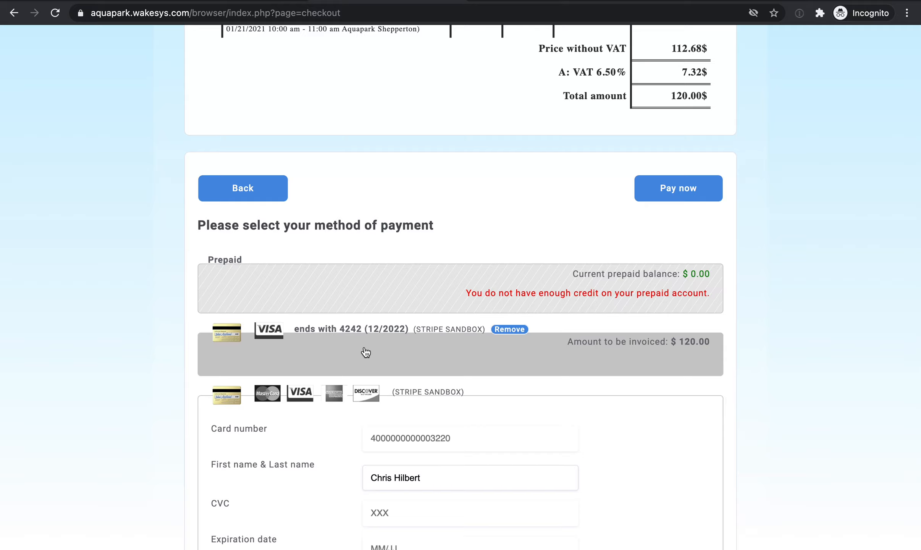
{"action": "left_click", "coordinate": [680, 192]}
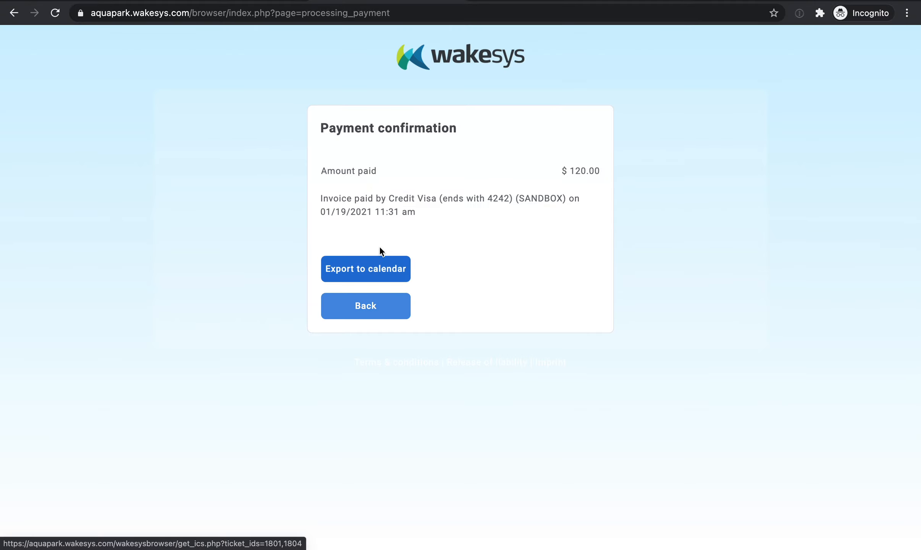
Leave the payment confirmation for the customer home page and log out of the account.
{"action": "left_click", "coordinate": [372, 318]}
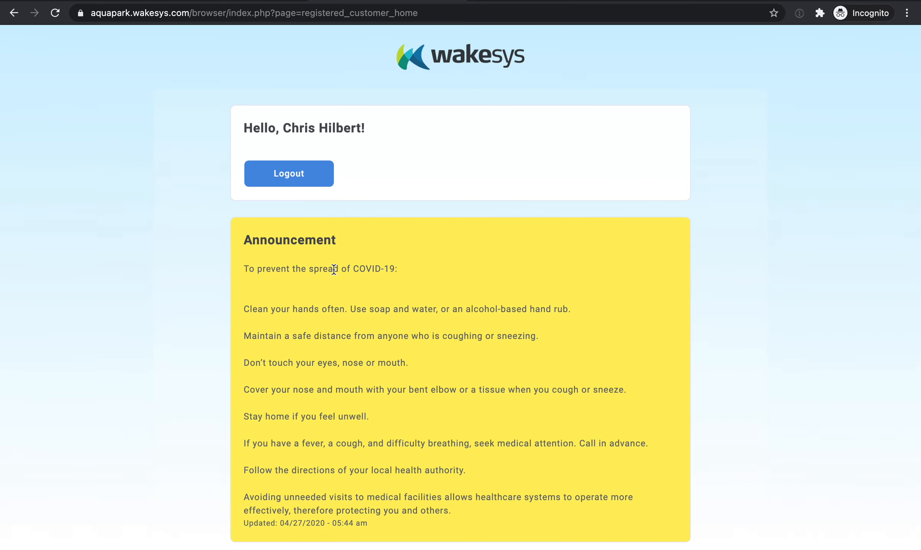
{"action": "scroll", "coordinate": [334, 269], "scroll_direction": "down", "scroll_amount": 1}
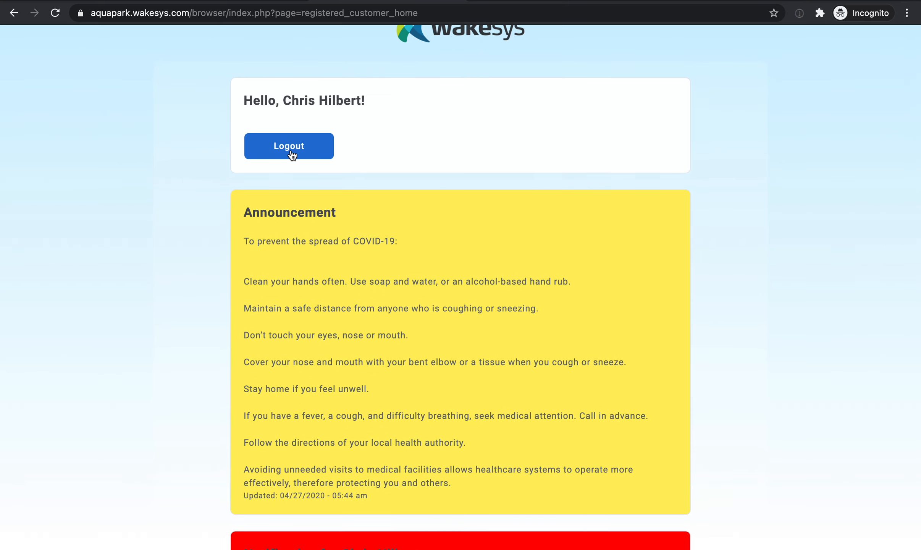
{"action": "left_click", "coordinate": [292, 155]}
Switch to the WakeSys admin site and open the daily event overview under Bookings.
{"action": "key", "text": "ctrl+Left"}
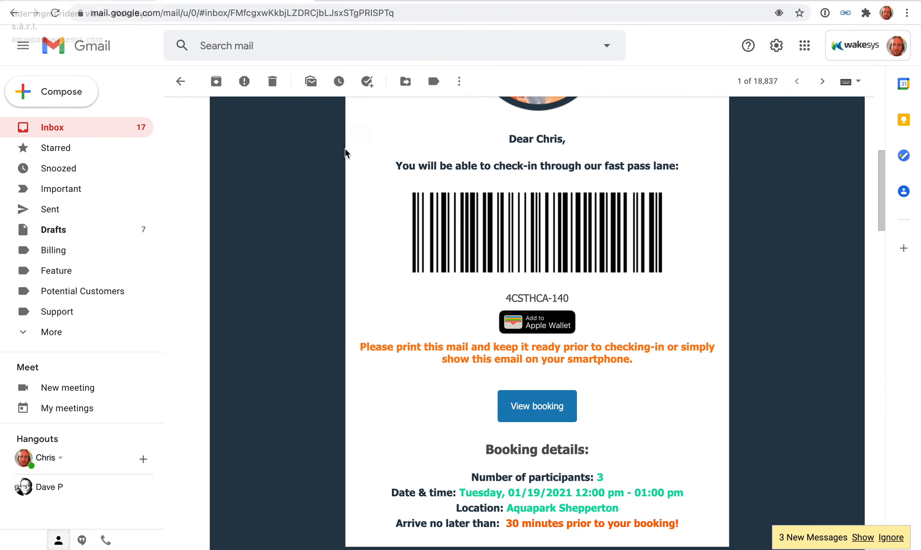
{"action": "left_click", "coordinate": [85, 0]}
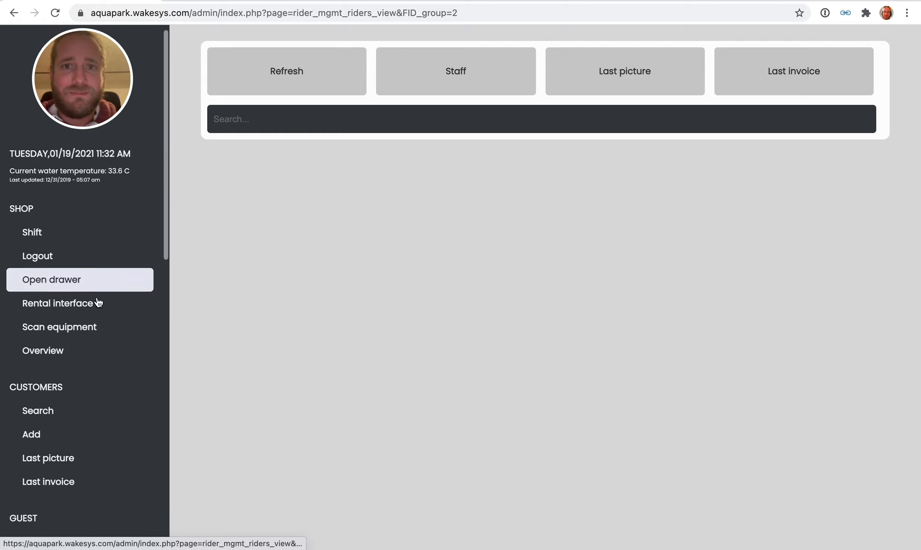
{"action": "scroll", "coordinate": [97, 300], "scroll_direction": "down", "scroll_amount": 10}
{"action": "scroll", "coordinate": [98, 301], "scroll_direction": "down", "scroll_amount": 2}
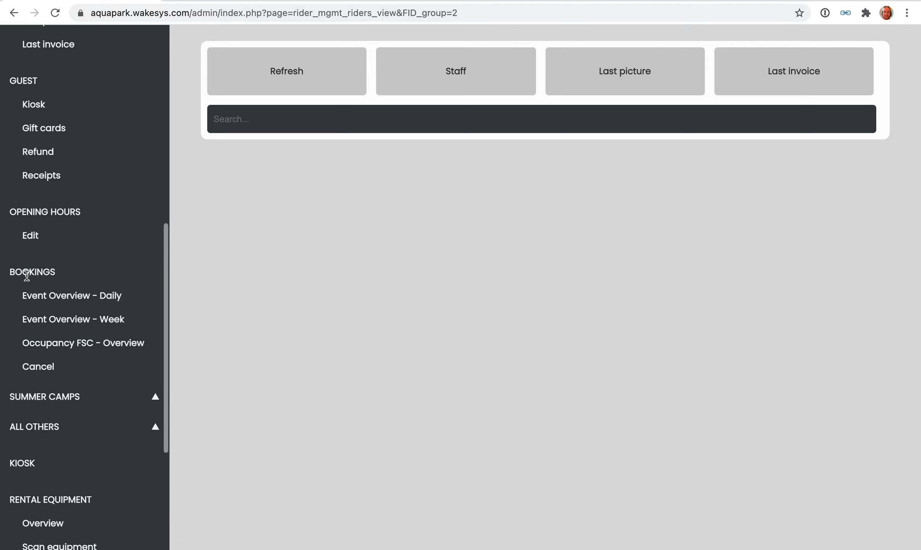
{"action": "left_click", "coordinate": [40, 296]}
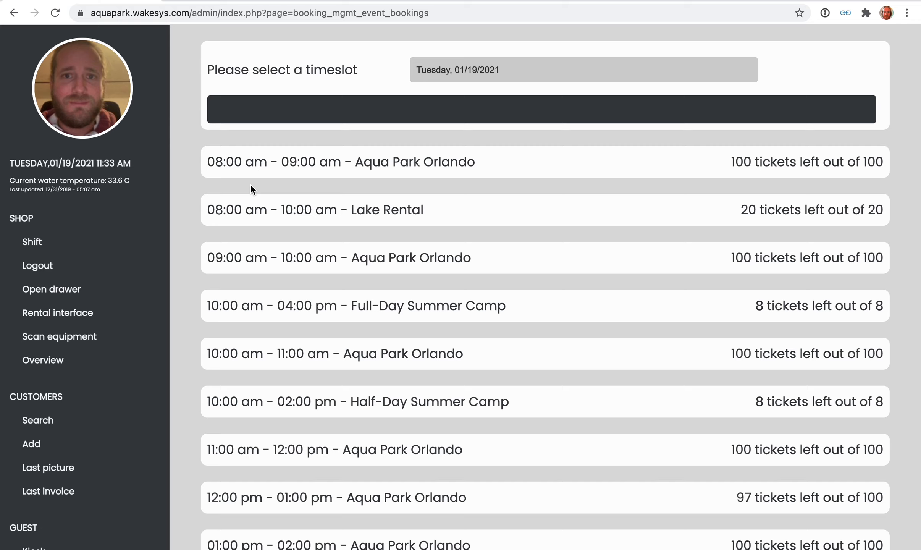
Look up the booking by entering the fast pass code from the email.
{"action": "left_click", "coordinate": [266, 103]}
{"action": "key", "text": "Return"}
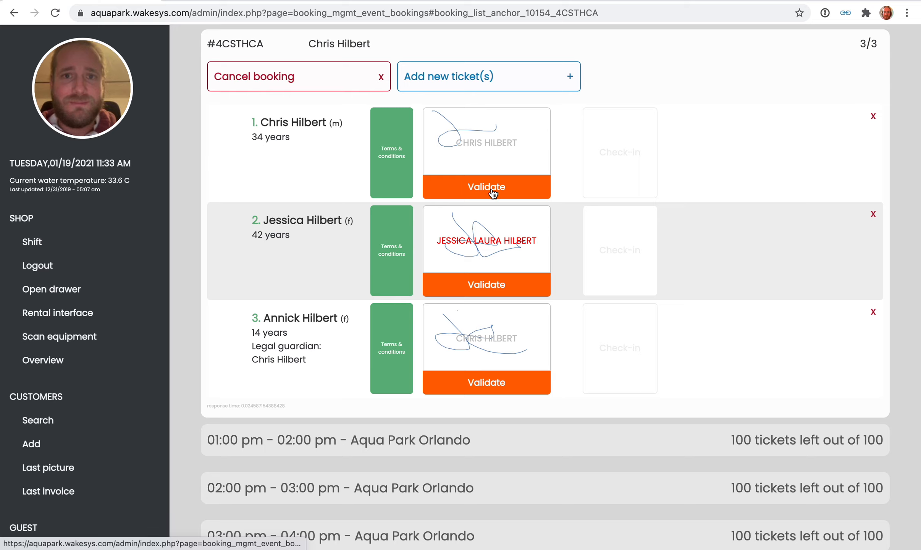
Validate and approve the first participant's waiver signature to enable check-in.
{"action": "double_click", "coordinate": [609, 149]}
{"action": "left_click", "coordinate": [606, 148]}
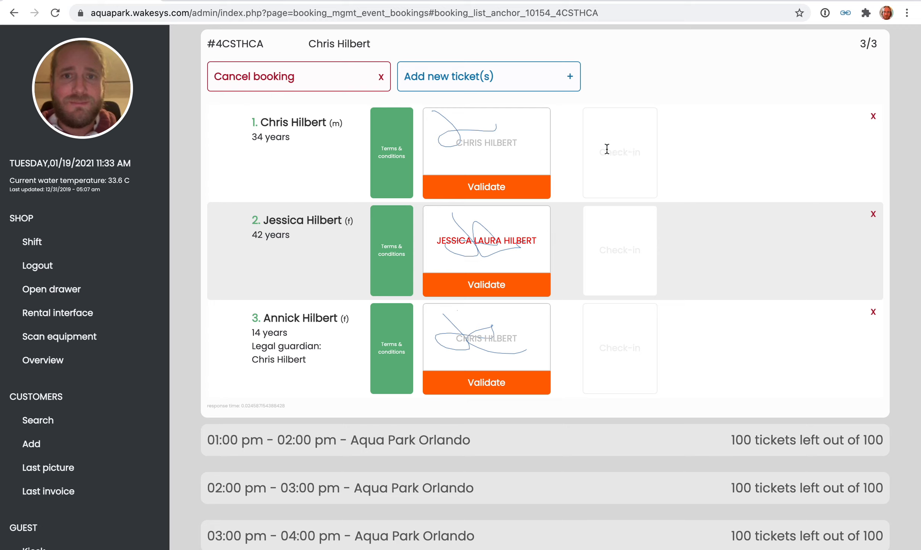
{"action": "left_click", "coordinate": [505, 187]}
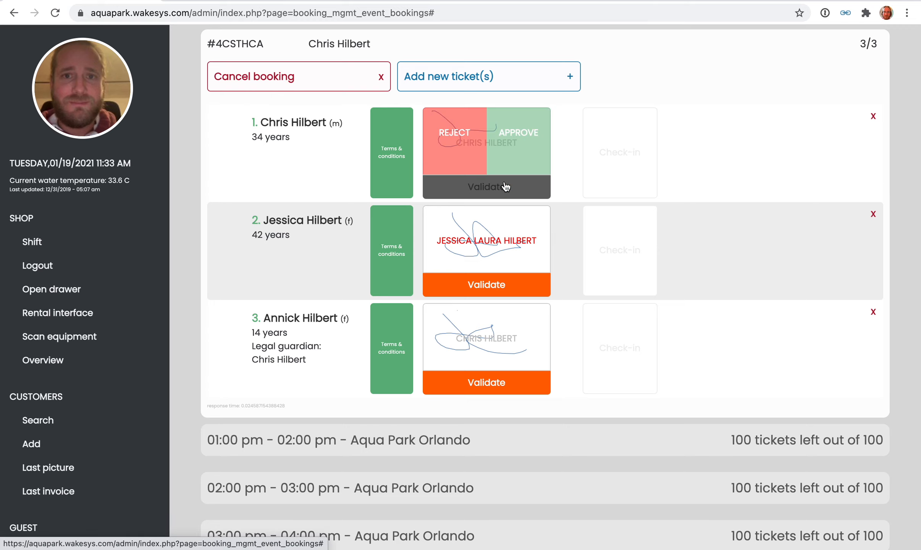
{"action": "left_click", "coordinate": [519, 145]}
{"action": "left_click", "coordinate": [622, 158]}
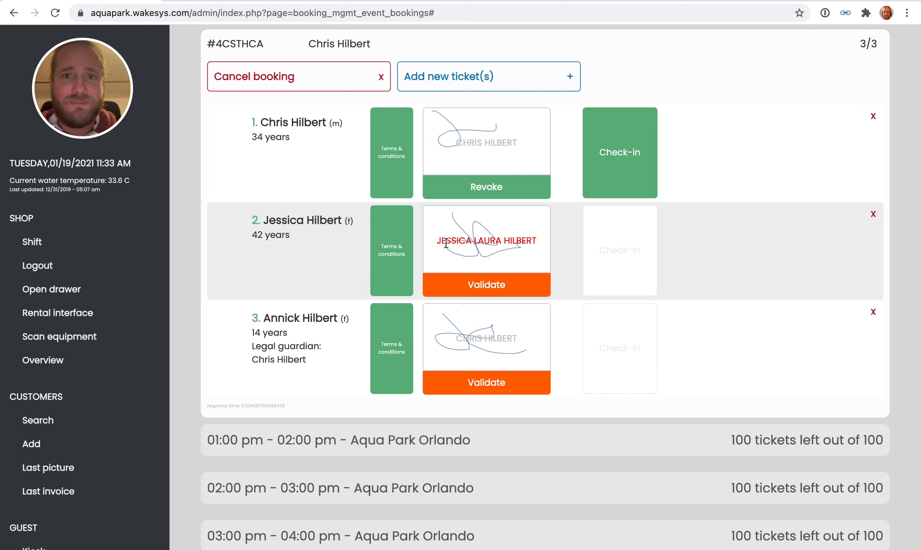
Compare the second participant's printed name with the booking name and reject the signature.
{"action": "triple_click", "coordinate": [485, 241]}
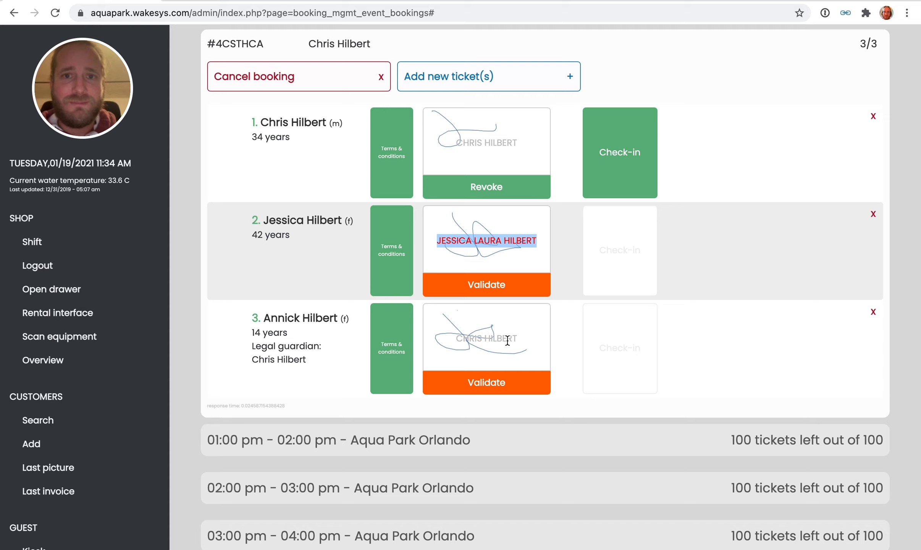
{"action": "left_click", "coordinate": [461, 245]}
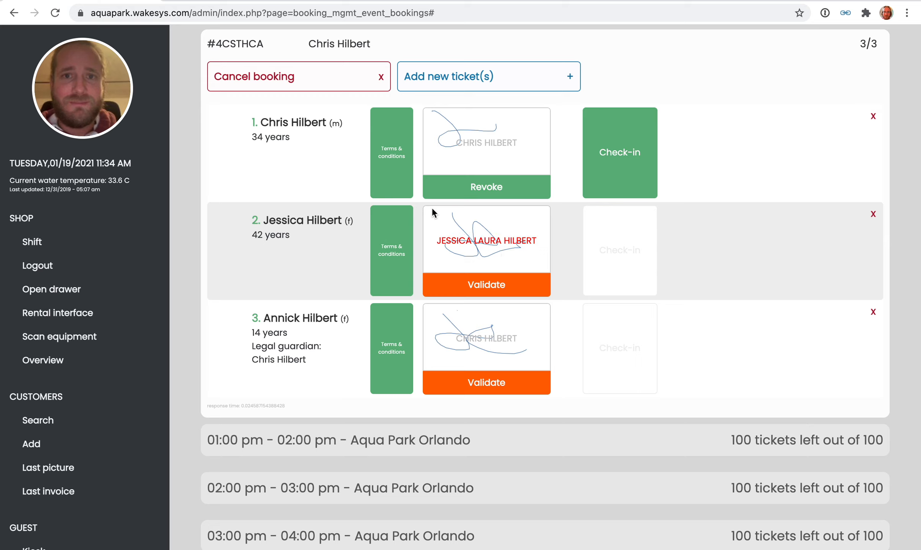
{"action": "left_click", "coordinate": [523, 283]}
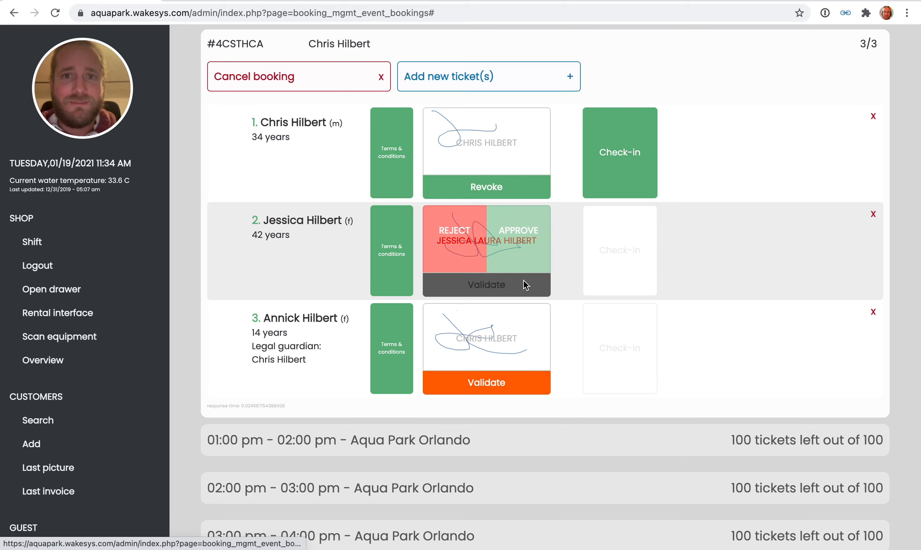
{"action": "left_click", "coordinate": [466, 254]}
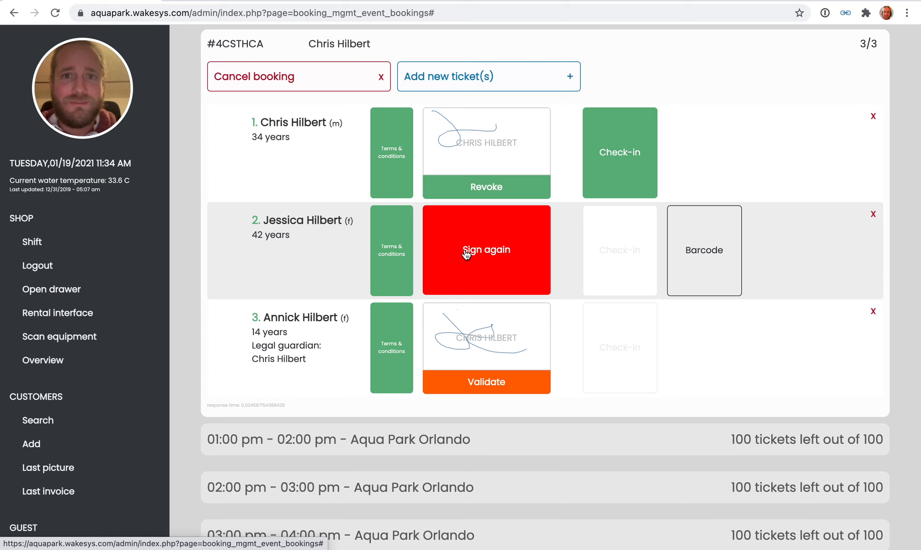
Request a new signature from the second participant and switch to the release of liability on the shop terminal.
{"action": "key", "text": "ctrl+Right"}
{"action": "left_click", "coordinate": [80, 1]}
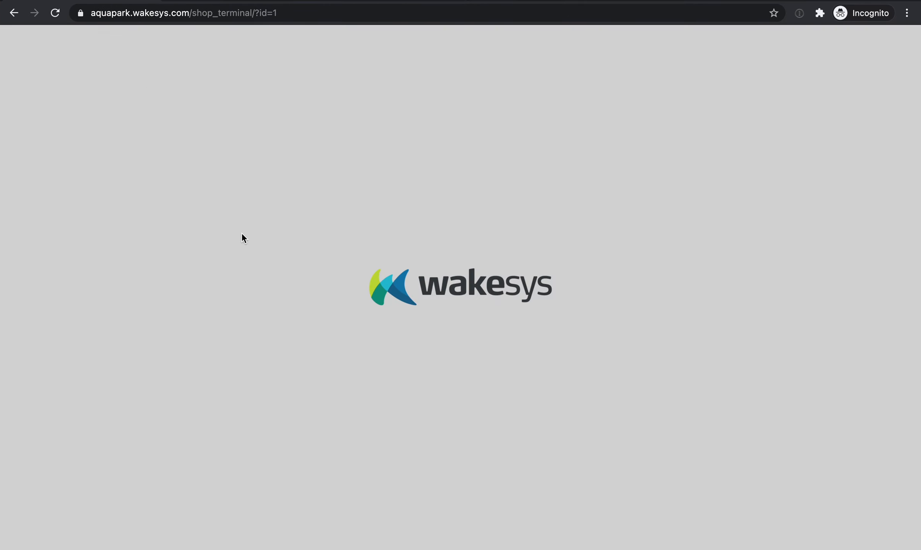
{"action": "key", "text": "ctrl+Left"}
{"action": "left_click", "coordinate": [468, 251]}
{"action": "key", "text": "ctrl+Right"}
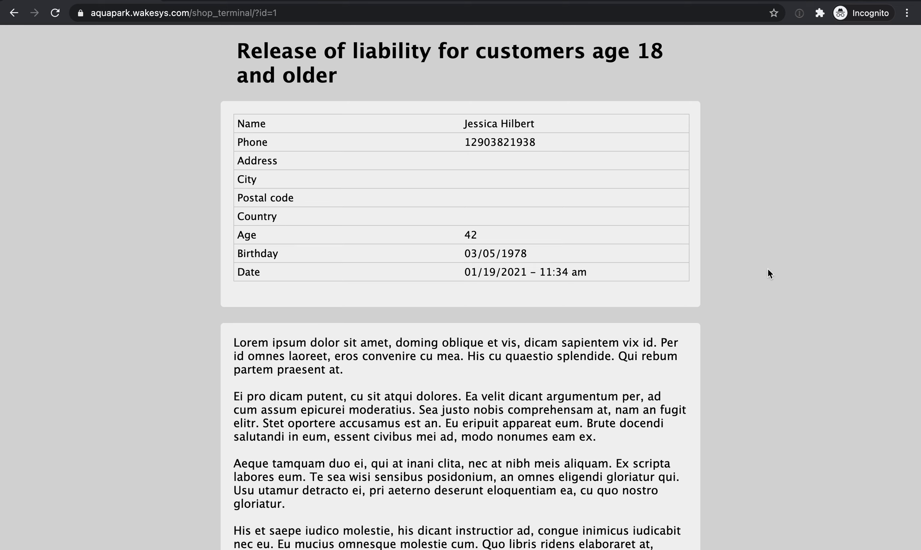
Print the second participant's full name on the release of liability and draw the signature.
{"action": "scroll", "coordinate": [768, 274], "scroll_direction": "down", "scroll_amount": 10}
{"action": "left_click", "coordinate": [473, 314]}
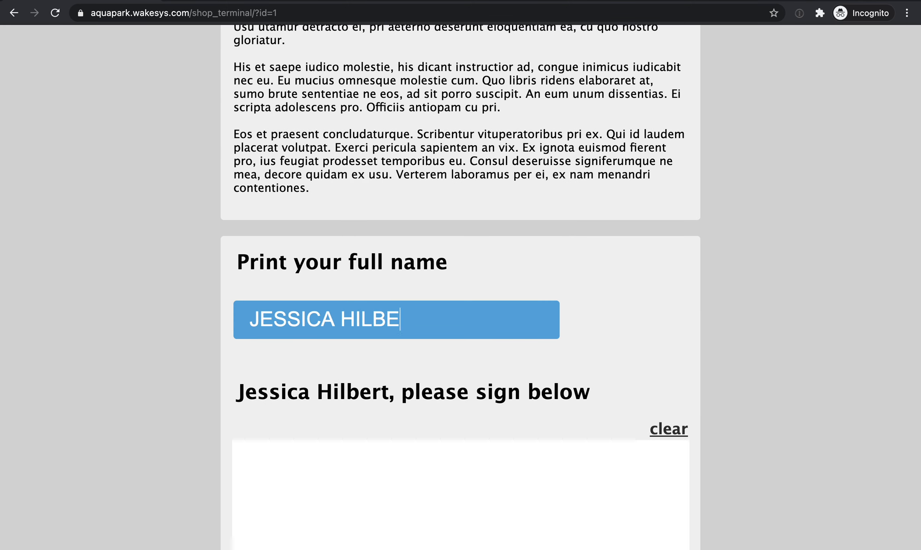
{"action": "scroll", "coordinate": [381, 306], "scroll_direction": "down", "scroll_amount": 5}
{"action": "mouse_move", "coordinate": [359, 315]}
{"action": "left_mouse_down"}
{"action": "mouse_move", "coordinate": [402, 339]}
{"action": "mouse_move", "coordinate": [578, 310]}
{"action": "left_mouse_up"}
Accept the electronic signature consent and submit the second participant's release of liability.
{"action": "scroll", "coordinate": [348, 338], "scroll_direction": "down", "scroll_amount": 5}
{"action": "left_click", "coordinate": [346, 336]}
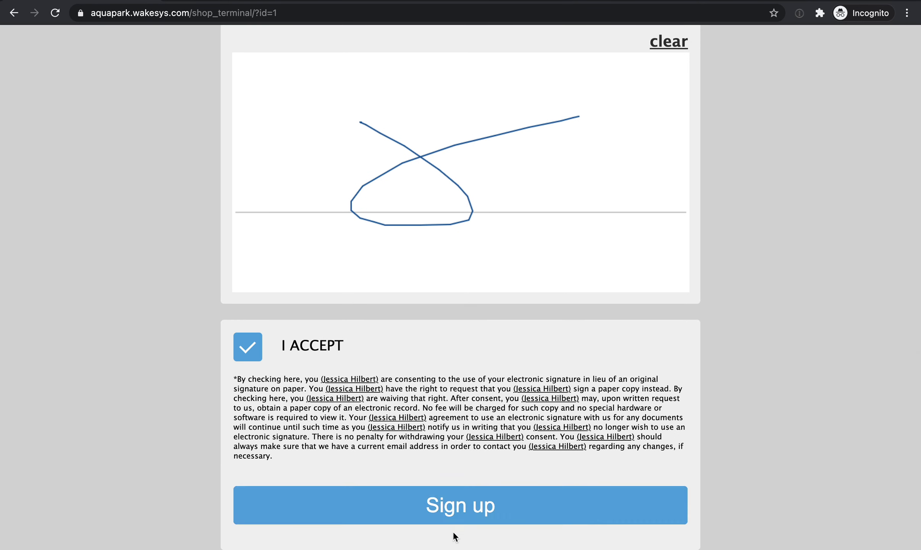
{"action": "left_click", "coordinate": [452, 511]}
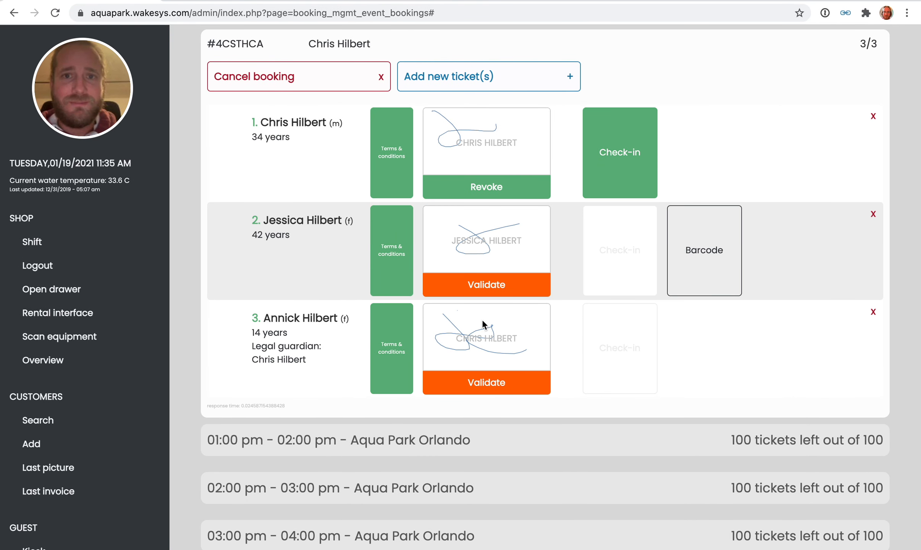
Validate and approve the signatures of the second and third participants in the booking.
{"action": "left_click", "coordinate": [510, 290]}
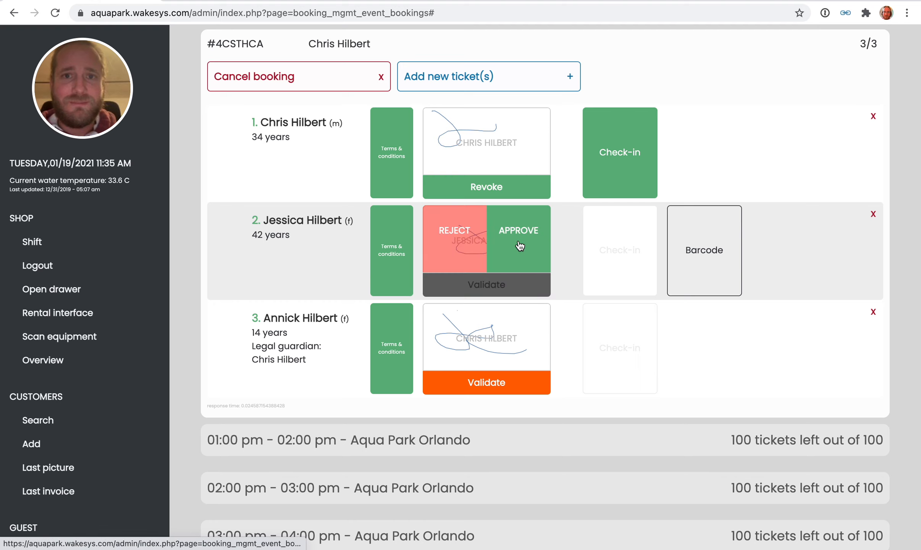
{"action": "left_click", "coordinate": [534, 244]}
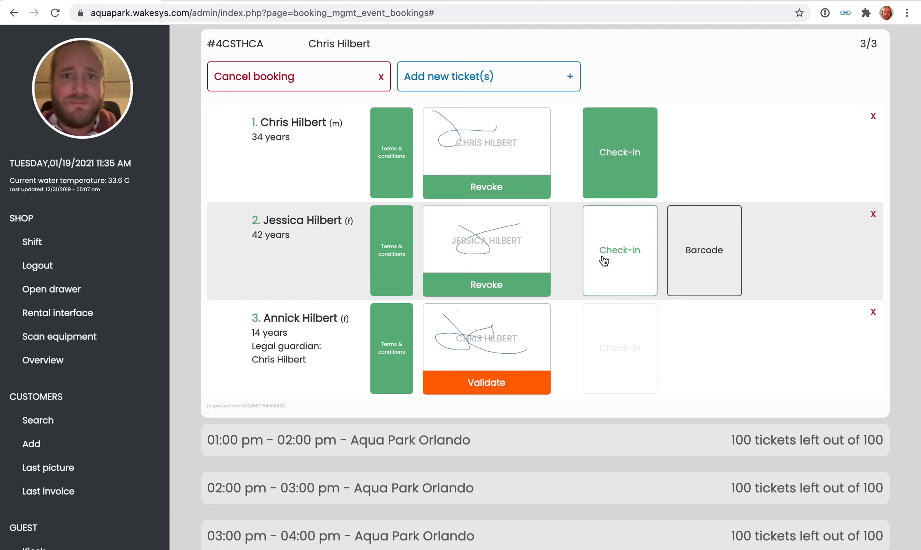
{"action": "left_click", "coordinate": [502, 386]}
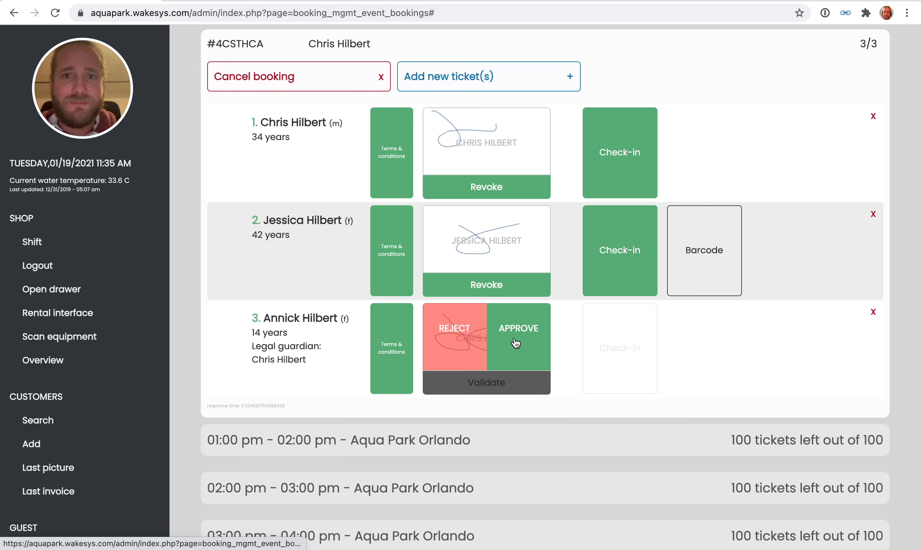
{"action": "left_click", "coordinate": [515, 343]}
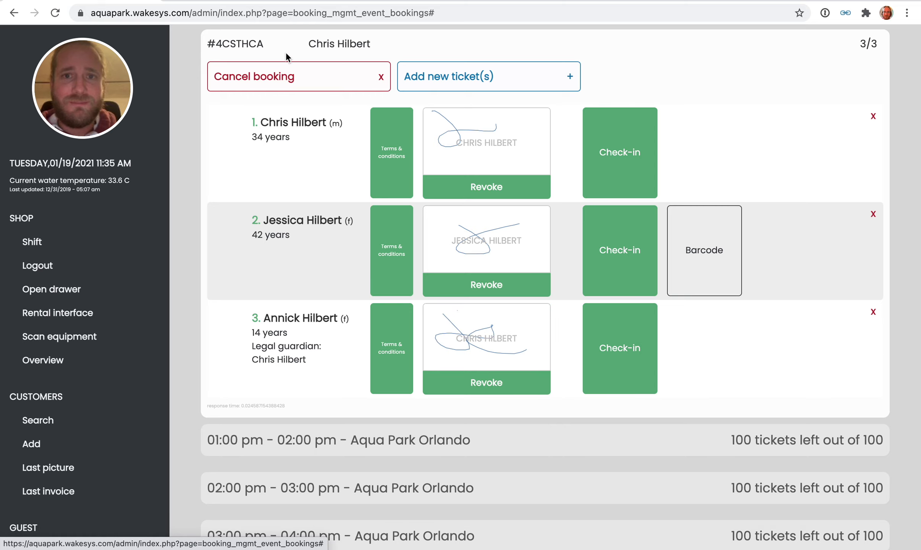
Reopen the family's booking in the 12:00 pm Aqua Park Orlando session and add a ticket for one additional participant.
{"action": "scroll", "coordinate": [551, 271], "scroll_direction": "up", "scroll_amount": 2}
{"action": "left_click", "coordinate": [338, 119]}
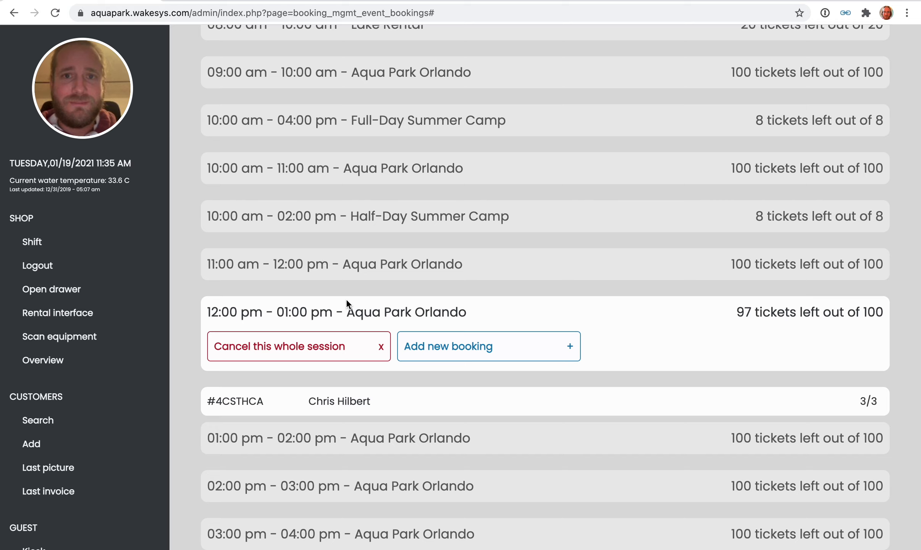
{"action": "left_click", "coordinate": [356, 403]}
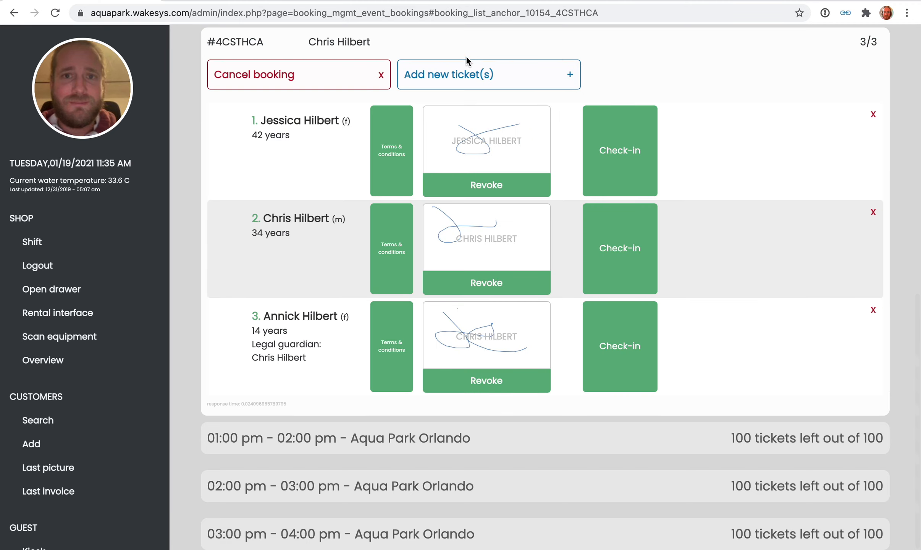
{"action": "left_click", "coordinate": [467, 70]}
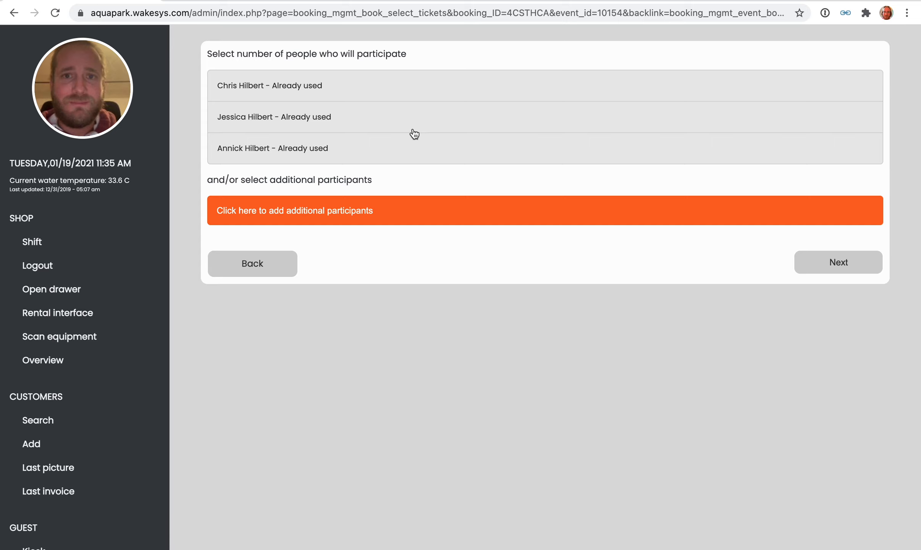
{"action": "left_click", "coordinate": [313, 215]}
{"action": "left_click", "coordinate": [310, 230]}
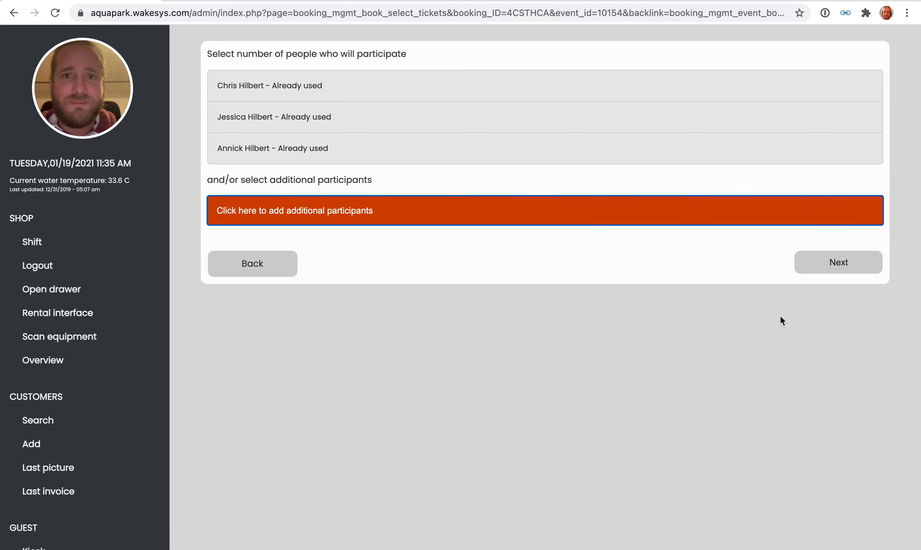
{"action": "left_click", "coordinate": [832, 263]}
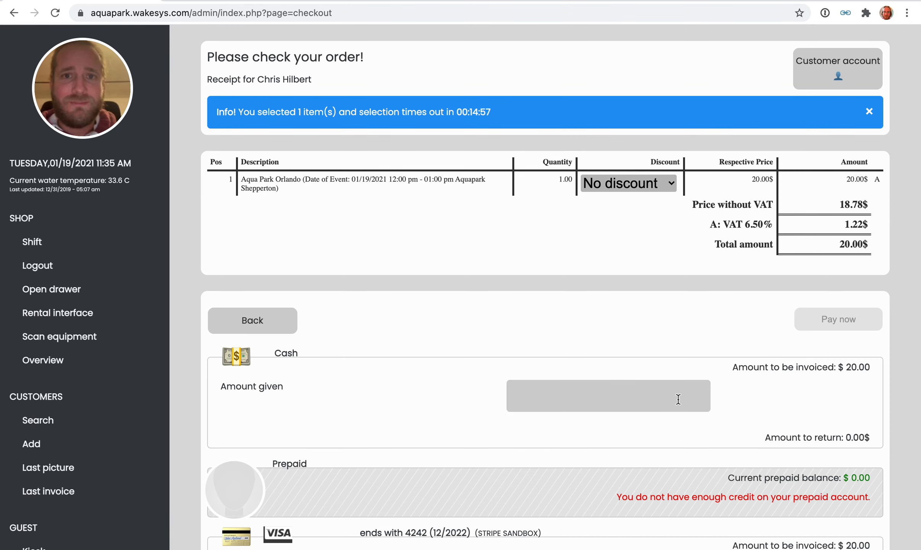
Pay the $20.00 ticket in cash and return to the session bookings.
{"action": "left_click", "coordinate": [671, 399]}
{"action": "left_click", "coordinate": [848, 316]}
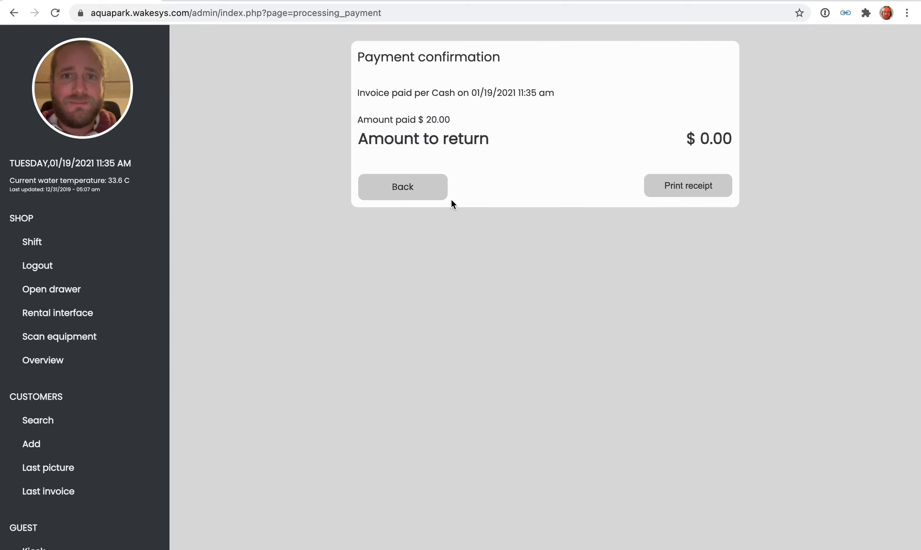
{"action": "left_click", "coordinate": [426, 199]}
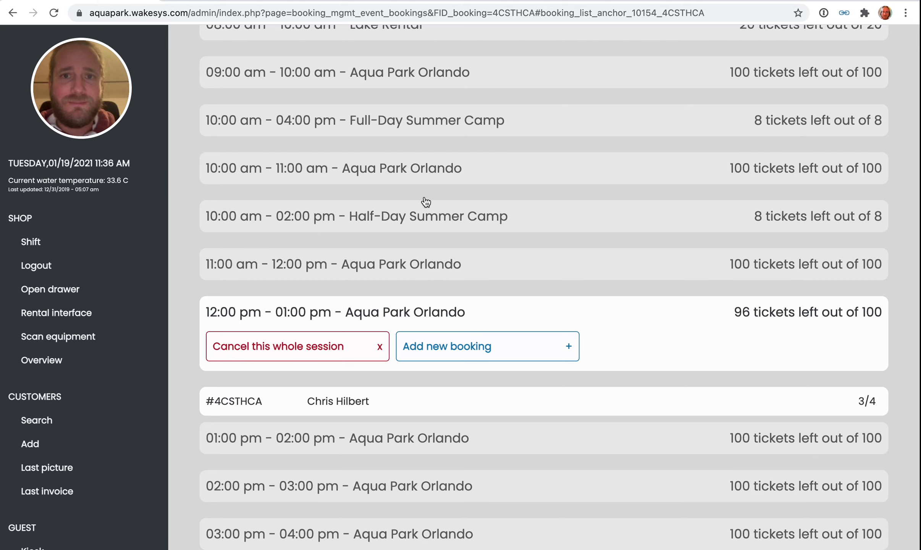
Switch to the signup page in the incognito browser window and choose English.
{"action": "key", "text": "ctrl+Right"}
{"action": "left_click", "coordinate": [214, 0]}
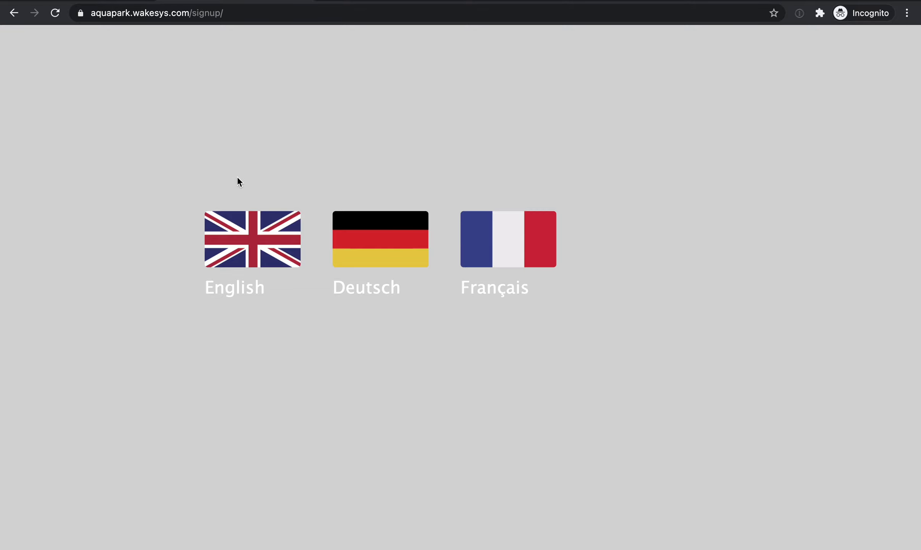
{"action": "left_click", "coordinate": [243, 243]}
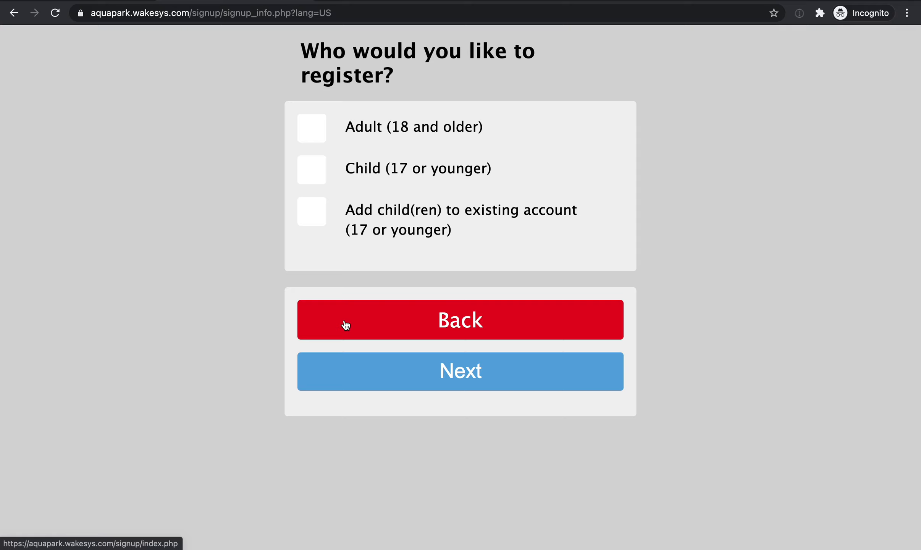
Try the Child (17 or younger) registration and go back to the choice of whom to register.
{"action": "left_click", "coordinate": [315, 173]}
{"action": "left_click", "coordinate": [315, 174]}
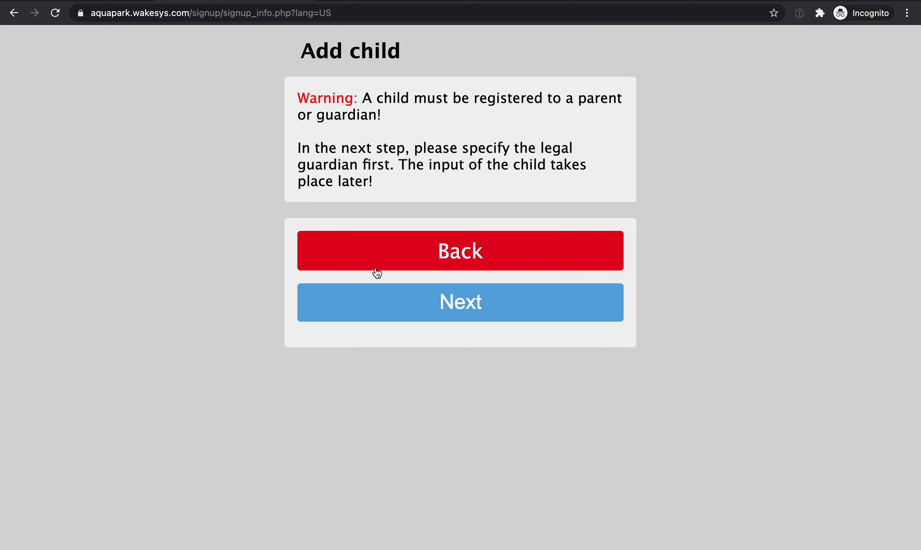
{"action": "left_click", "coordinate": [397, 261]}
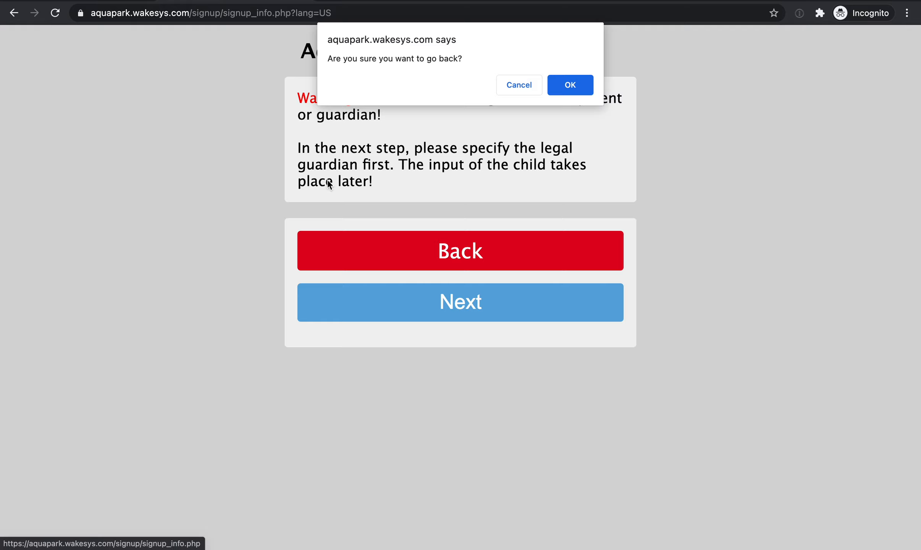
{"action": "left_click", "coordinate": [573, 89]}
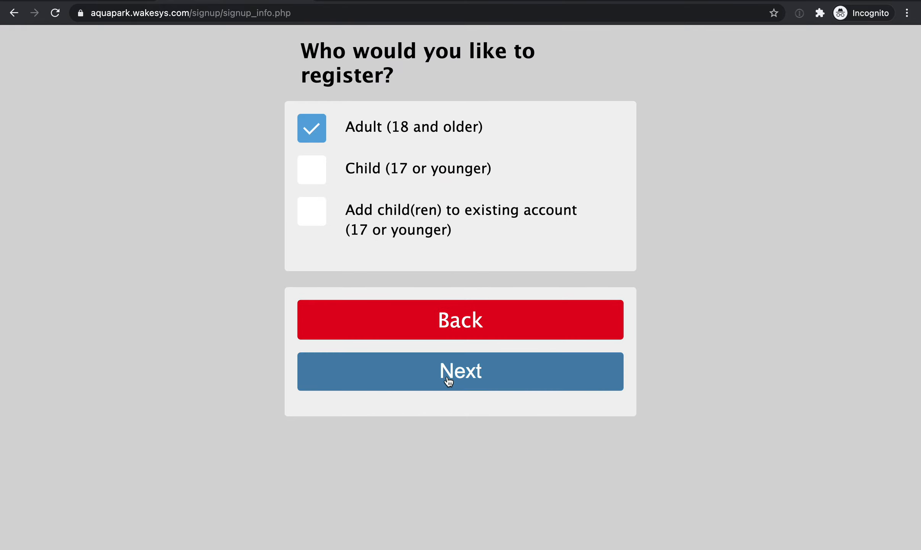
Continue with the Adult (18 and older) registration and fill in the customer's contact email, first name and last name.
{"action": "left_click", "coordinate": [449, 381]}
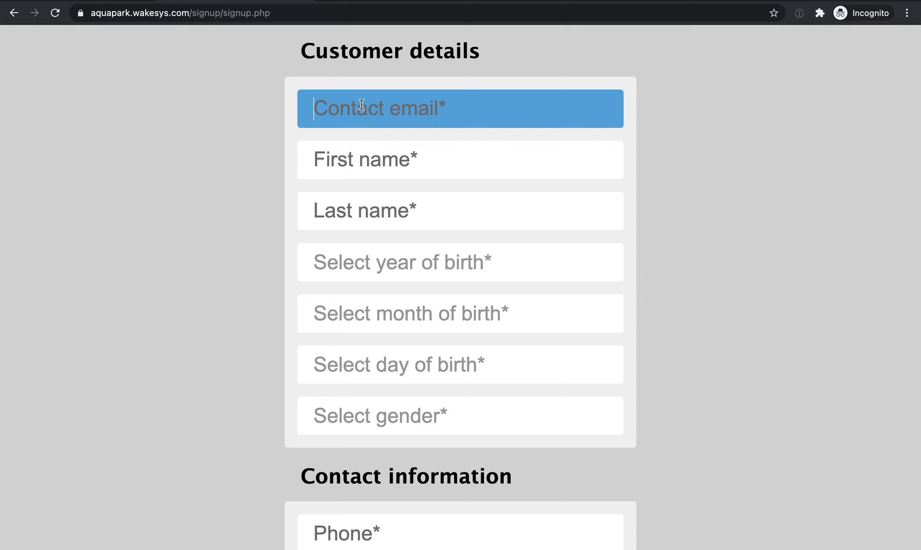
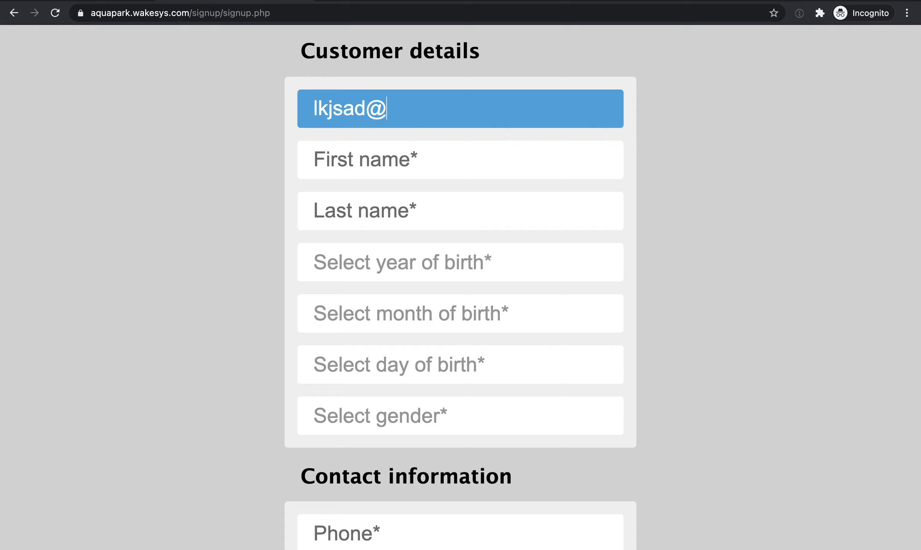
{"action": "key", "text": "Tab"}
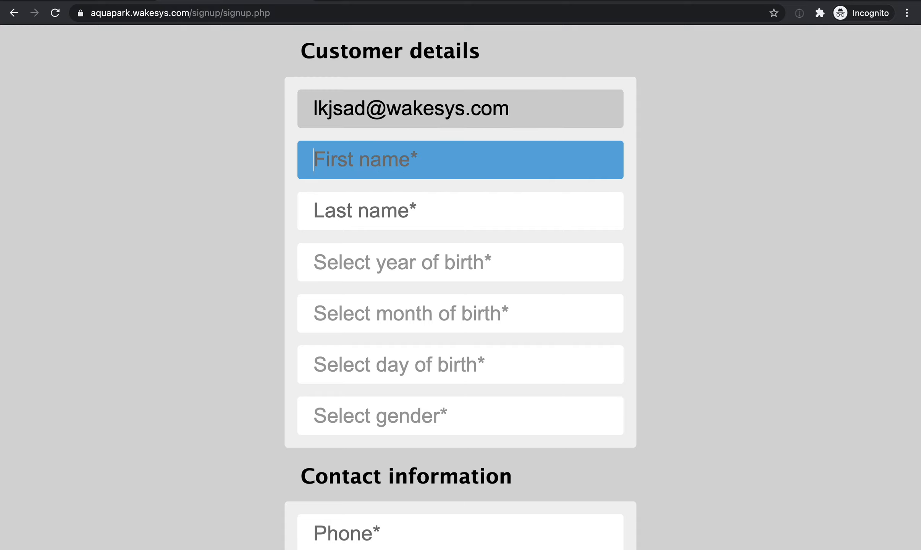
{"action": "double_click", "coordinate": [341, 101]}
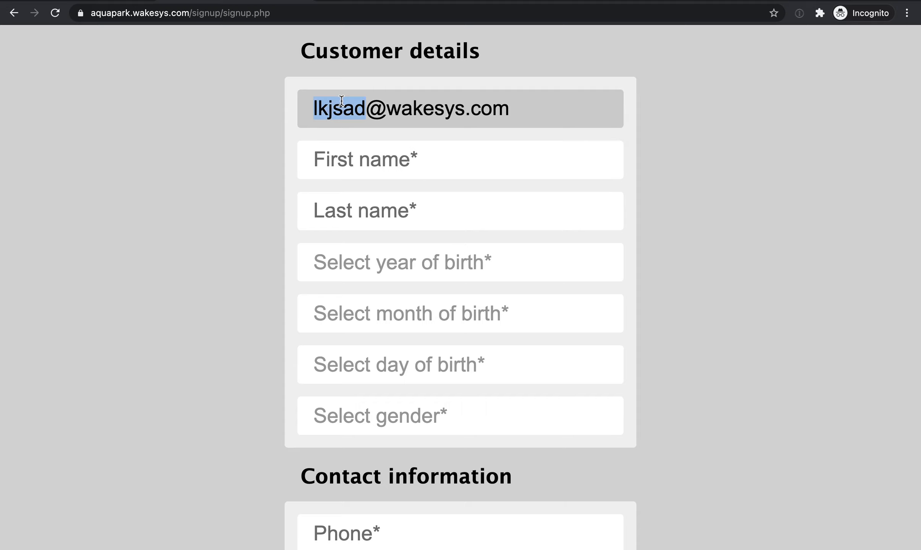
{"action": "type", "text": "A"}
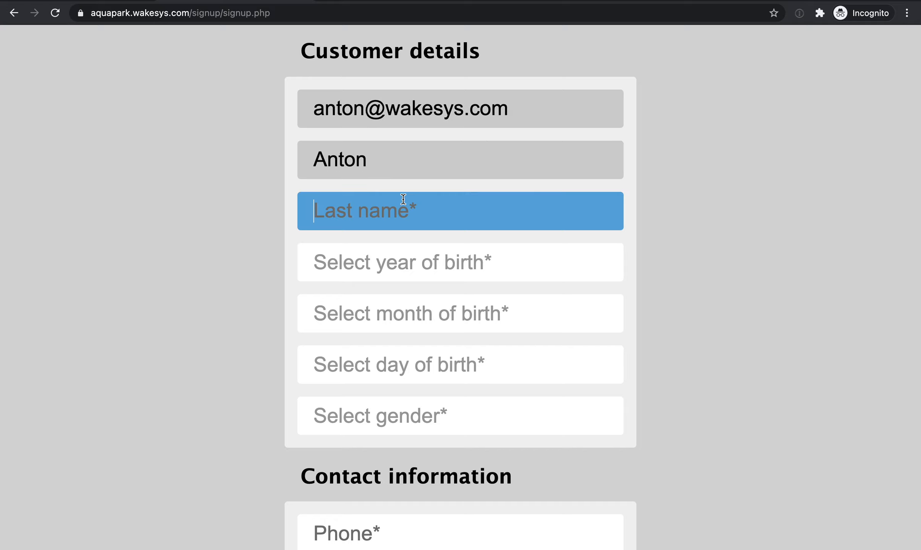
{"action": "type", "text": "Meyer"}
Select the year, month and day of birth, using a year that makes the customer a minor.
{"action": "left_click", "coordinate": [400, 262]}
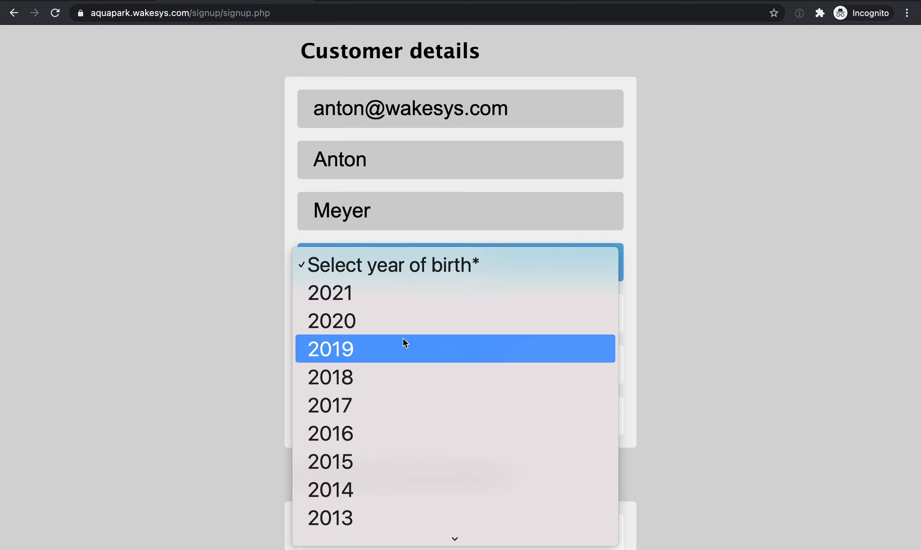
{"action": "left_click", "coordinate": [378, 354]}
{"action": "left_click", "coordinate": [374, 320]}
{"action": "left_click", "coordinate": [375, 435]}
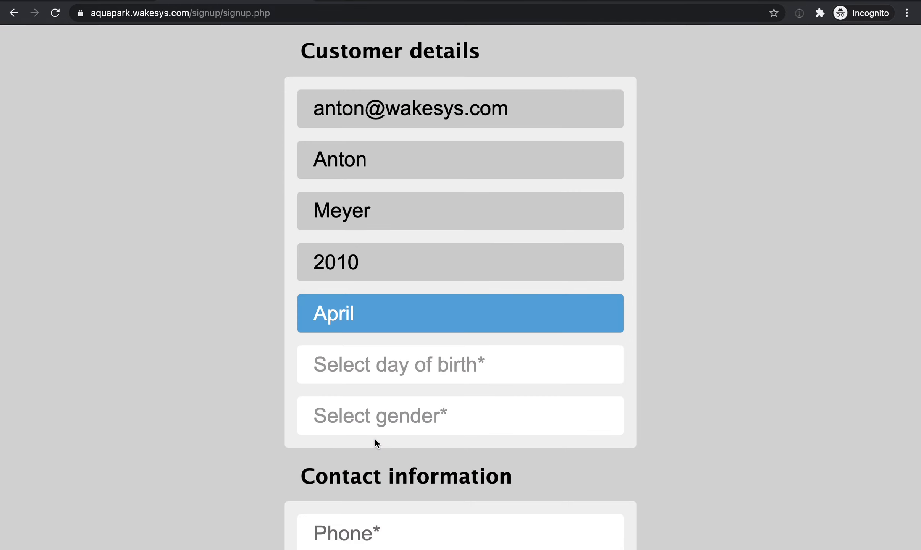
{"action": "left_click", "coordinate": [377, 367]}
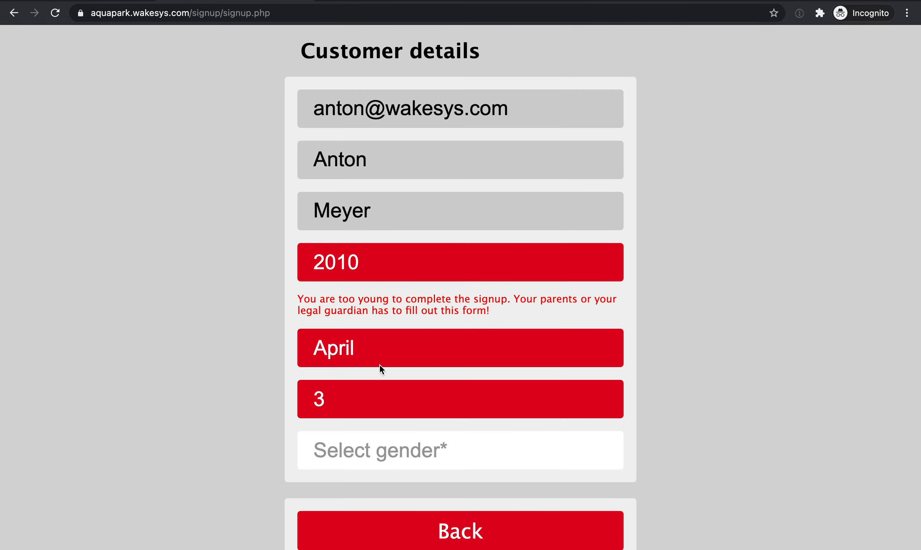
Change the year of birth to one for an adult customer and set the gender to Male.
{"action": "left_click", "coordinate": [363, 272]}
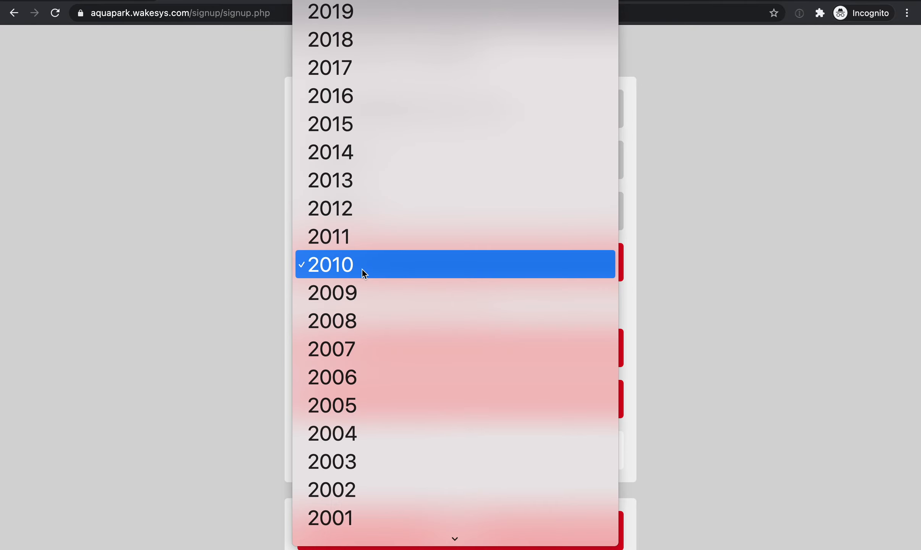
{"action": "left_click", "coordinate": [778, 327]}
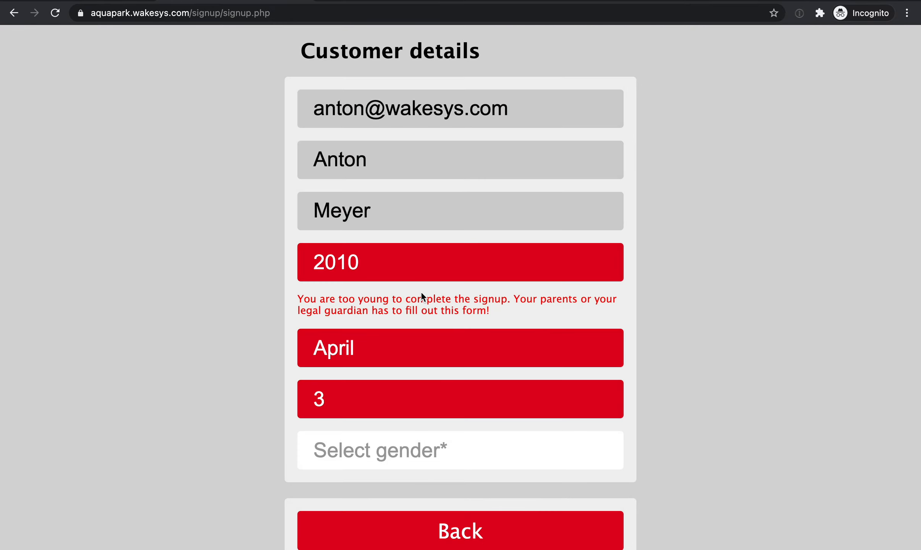
{"action": "left_click", "coordinate": [411, 268]}
{"action": "scroll", "coordinate": [412, 268], "scroll_direction": "down", "scroll_amount": 5}
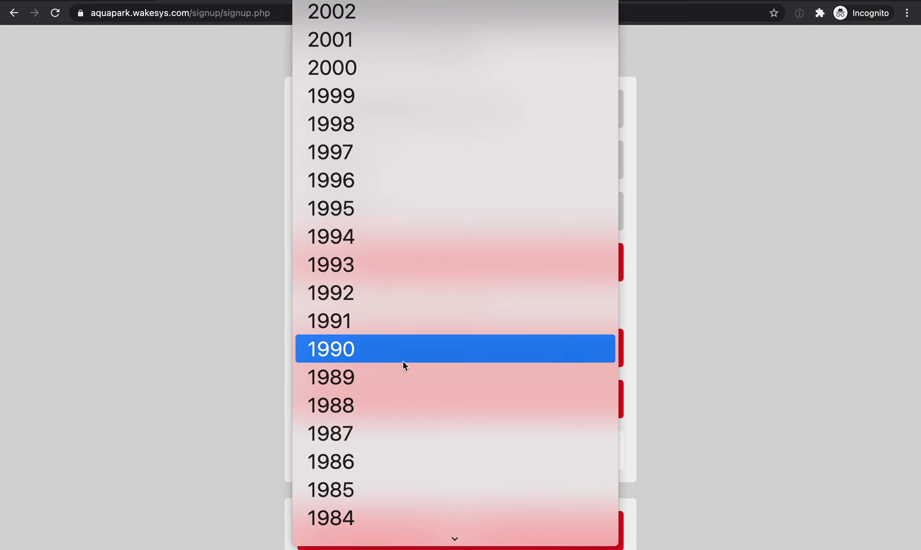
{"action": "left_click", "coordinate": [401, 378]}
{"action": "scroll", "coordinate": [610, 344], "scroll_direction": "down", "scroll_amount": 3}
{"action": "left_click", "coordinate": [535, 324]}
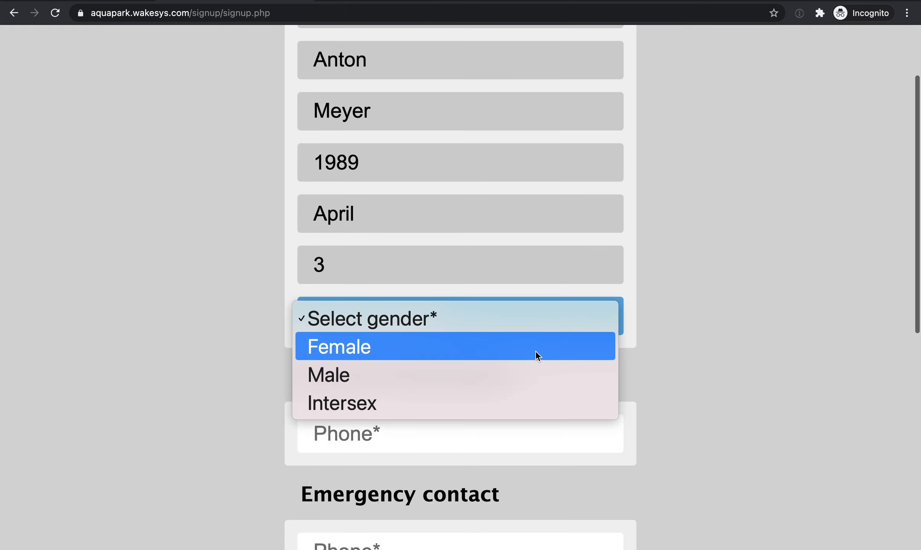
{"action": "left_click", "coordinate": [528, 372]}
Fill in the customer's phone number and the emergency contact's phone number.
{"action": "left_click", "coordinate": [504, 431]}
{"action": "type", "text": "0"}
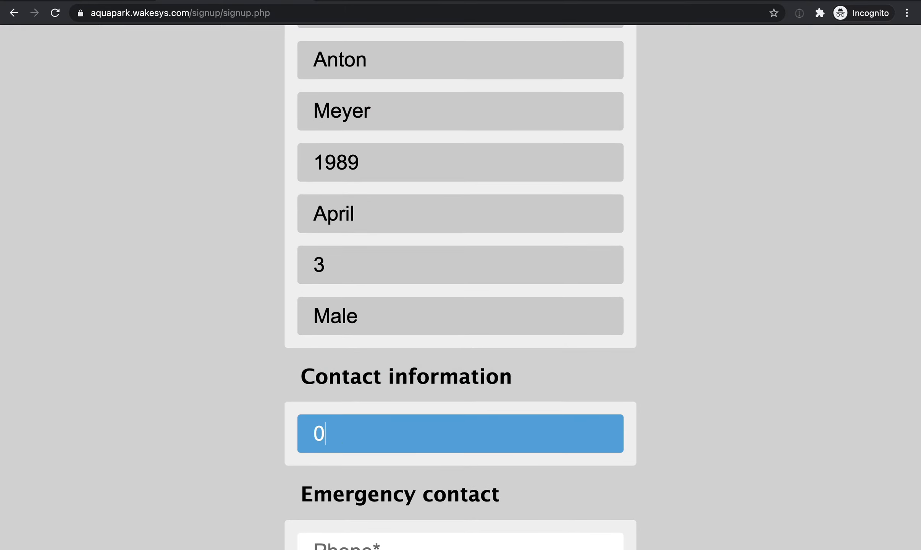
{"action": "type", "text": "12321poi321"}
{"action": "scroll", "coordinate": [460, 413], "scroll_direction": "down", "scroll_amount": 3}
{"action": "key", "text": "BackSpace"}
{"action": "key", "text": "BackSpace"}
{"action": "key", "text": "BackSpace"}
{"action": "key", "text": "BackSpace"}
{"action": "key", "text": "BackSpace"}
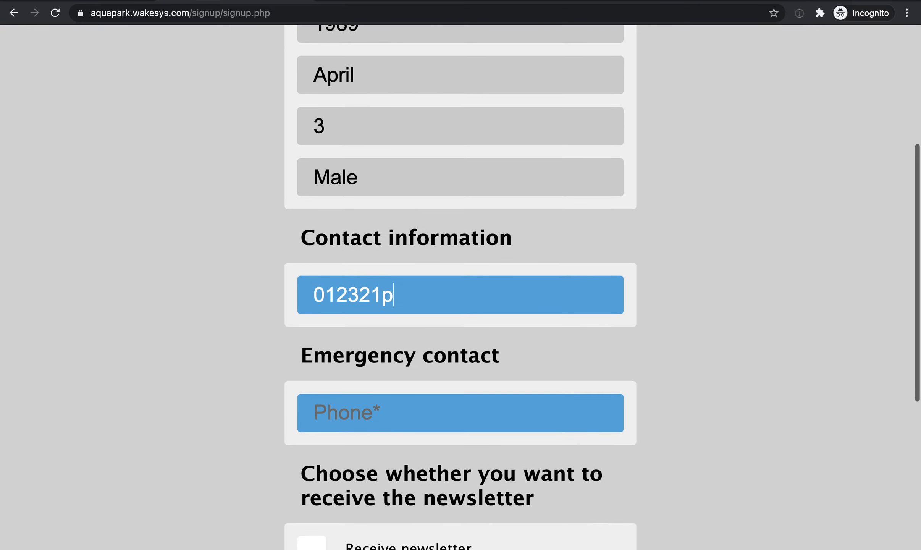
{"action": "key", "text": "BackSpace"}
{"action": "type", "text": "123123"}
{"action": "left_click", "coordinate": [454, 428]}
{"action": "type", "text": "123123213"}
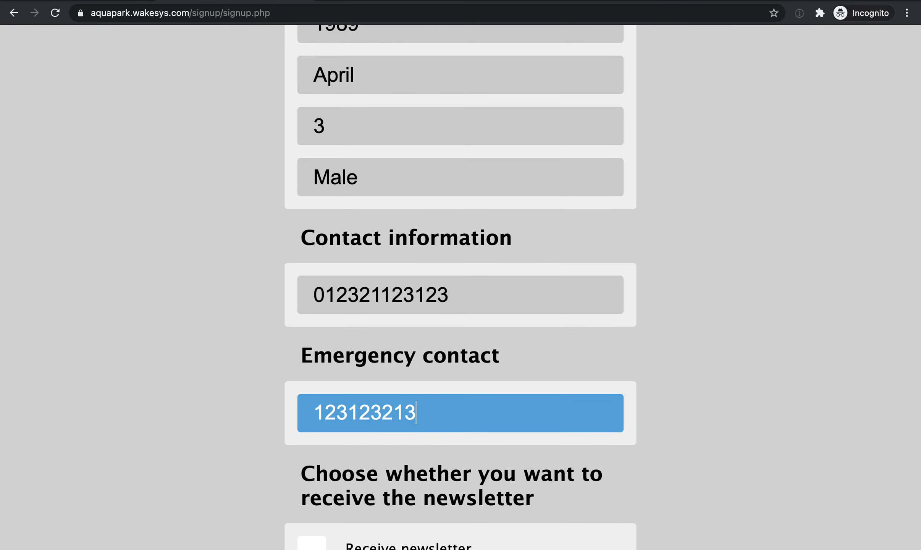
Accept the terms and conditions and continue to the release of liability for customers age 18 and older.
{"action": "scroll", "coordinate": [424, 391], "scroll_direction": "down", "scroll_amount": 6}
{"action": "left_click", "coordinate": [360, 373]}
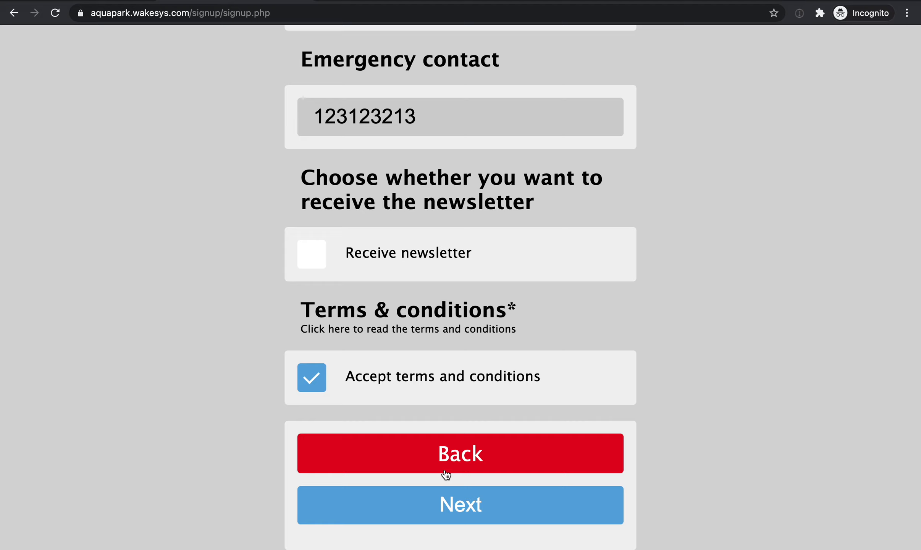
{"action": "left_click", "coordinate": [456, 509]}
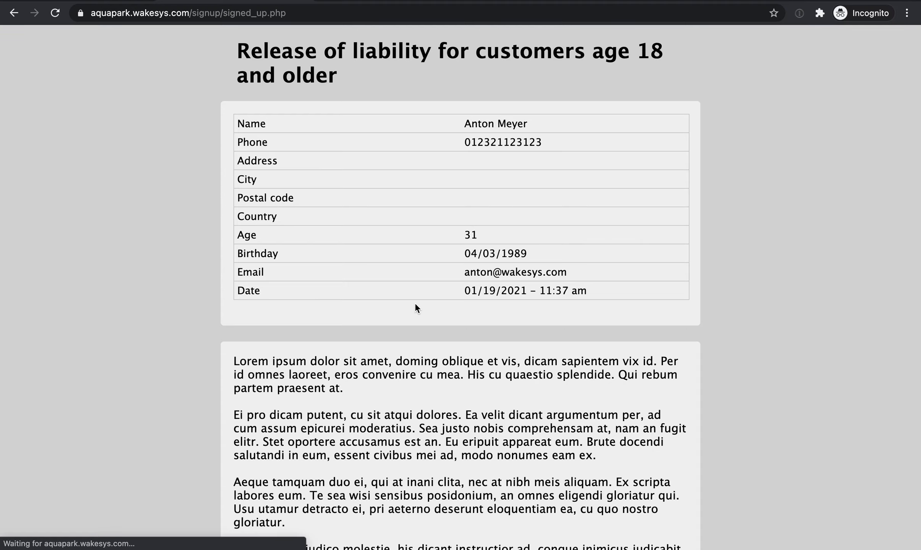
Print the new customer's full name on the release of liability and draw the signature.
{"action": "scroll", "coordinate": [415, 303], "scroll_direction": "down", "scroll_amount": 15}
{"action": "left_click", "coordinate": [340, 171]}
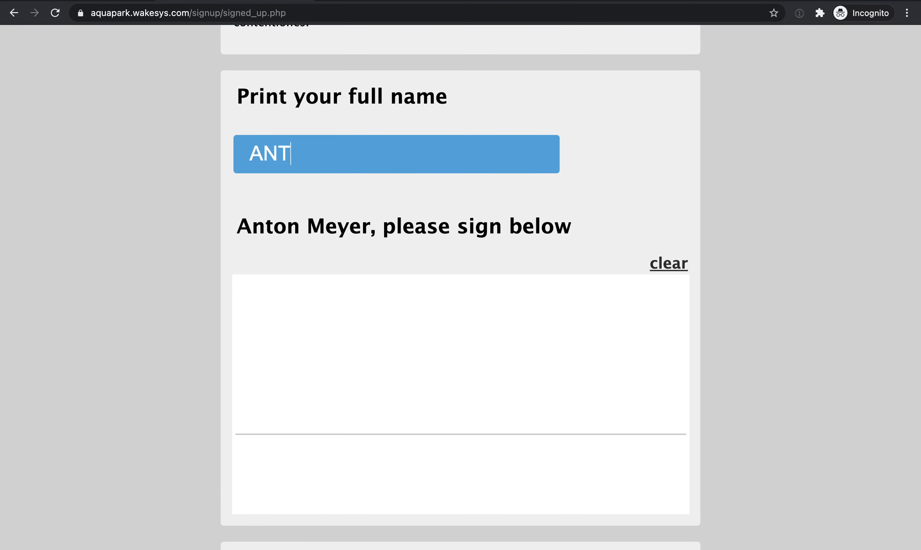
{"action": "left_click_drag", "start_coordinate": [348, 327], "coordinate": [673, 378]}
{"action": "scroll", "coordinate": [672, 381], "scroll_direction": "down", "scroll_amount": 6}
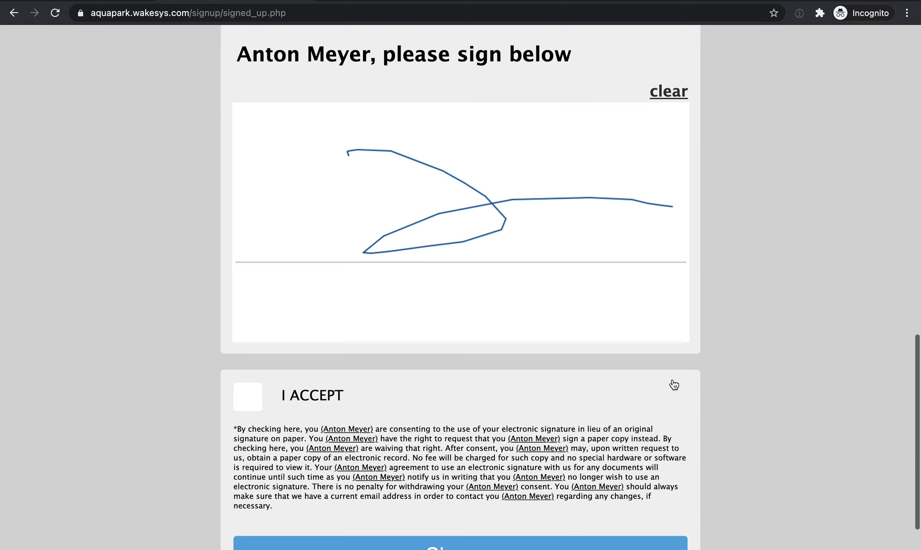
Accept the electronic signature consent and submit the adult customer's signup.
{"action": "left_click", "coordinate": [298, 379]}
{"action": "left_click", "coordinate": [424, 500]}
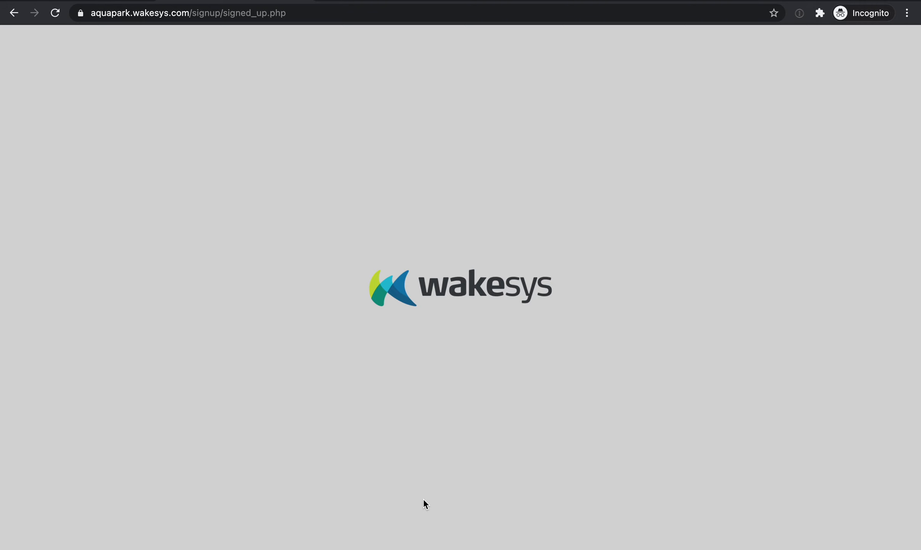
Switch to the admin booking list and collapse and expand the bookings of the 12:00 pm Aqua Park Orlando session.
{"action": "key", "text": "ctrl+Left"}
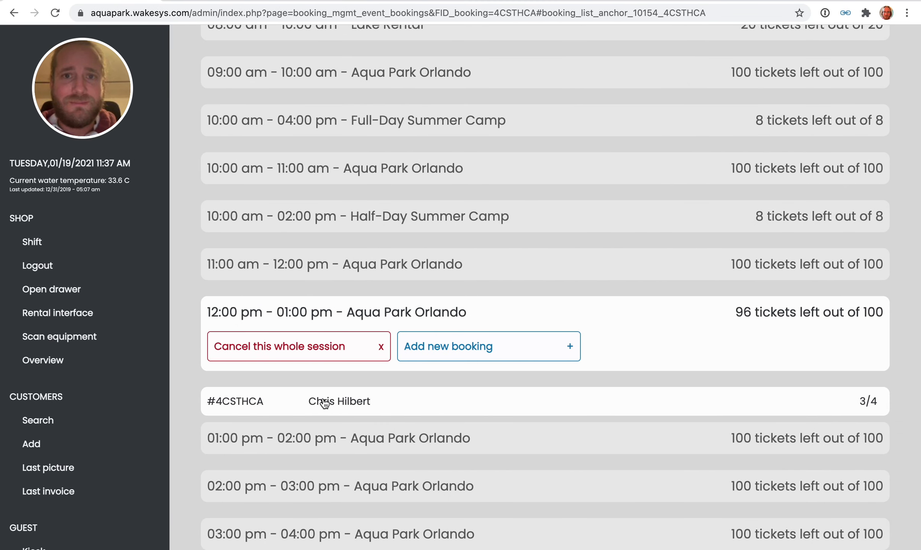
{"action": "left_click", "coordinate": [300, 306]}
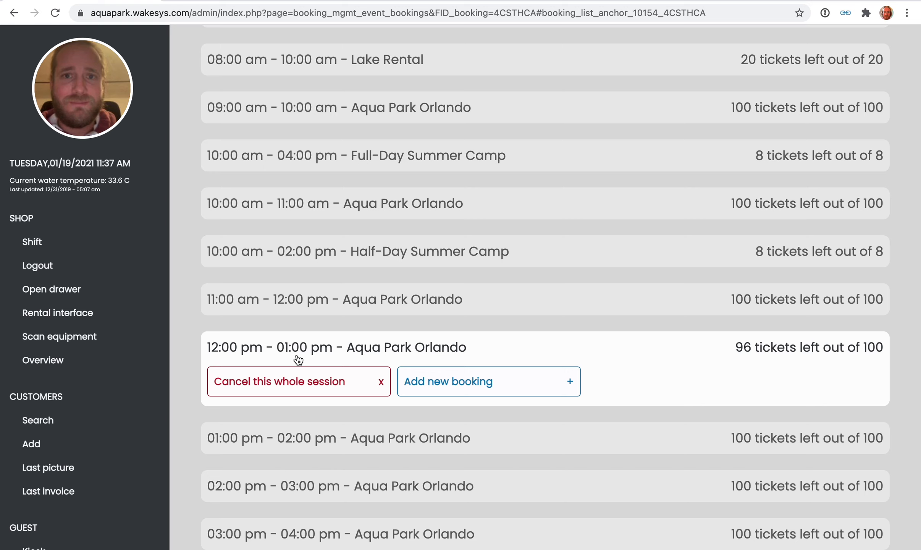
{"action": "left_click", "coordinate": [269, 353]}
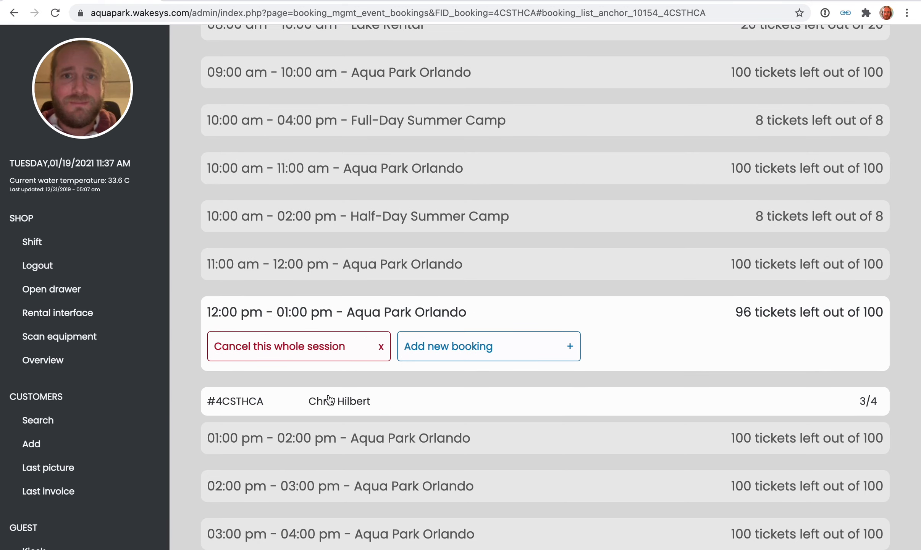
{"action": "left_click", "coordinate": [298, 317]}
Search the day's timeslots for the family's booking by the customer's last name and open it.
{"action": "scroll", "coordinate": [297, 314], "scroll_direction": "up", "scroll_amount": 4}
{"action": "left_click", "coordinate": [276, 105]}
{"action": "type", "text": "hilbert"}
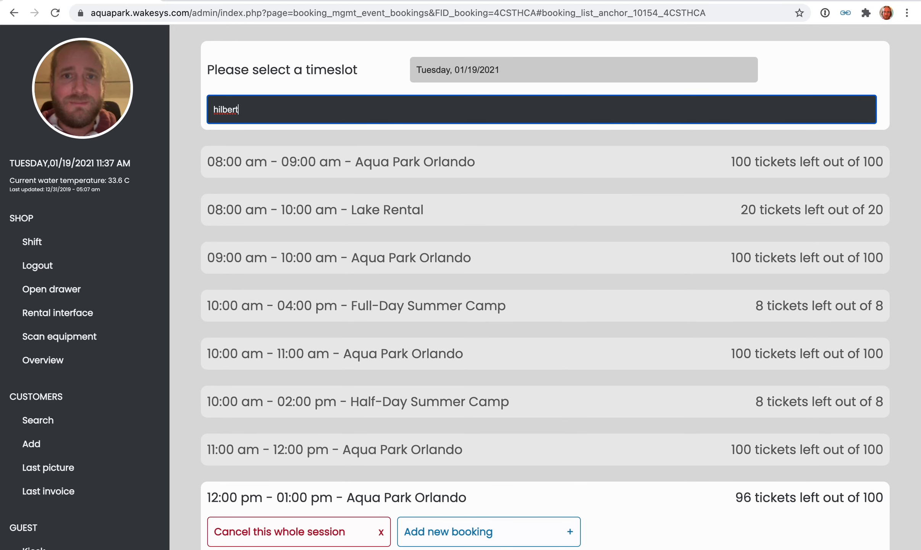
{"action": "key", "text": "Return"}
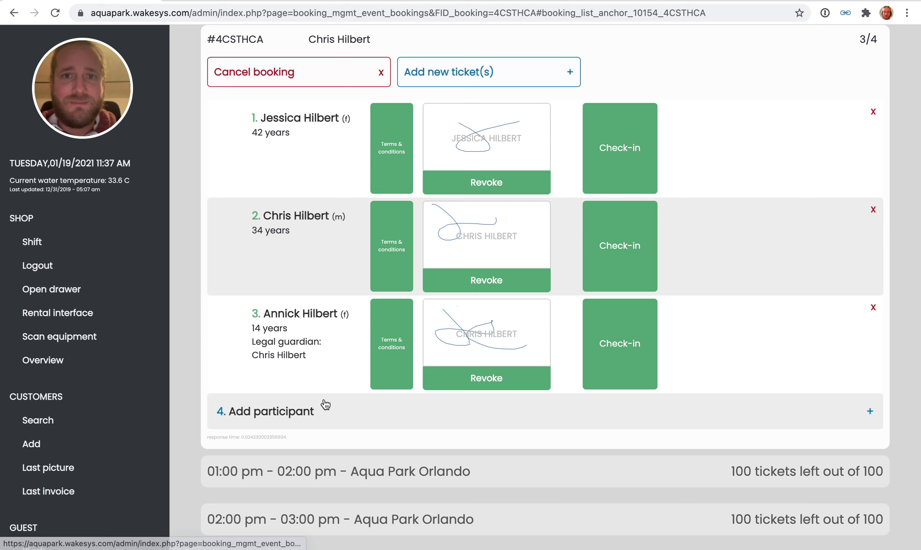
Add the newly signed-up adult customer as the booking's fourth participant.
{"action": "left_click", "coordinate": [274, 416]}
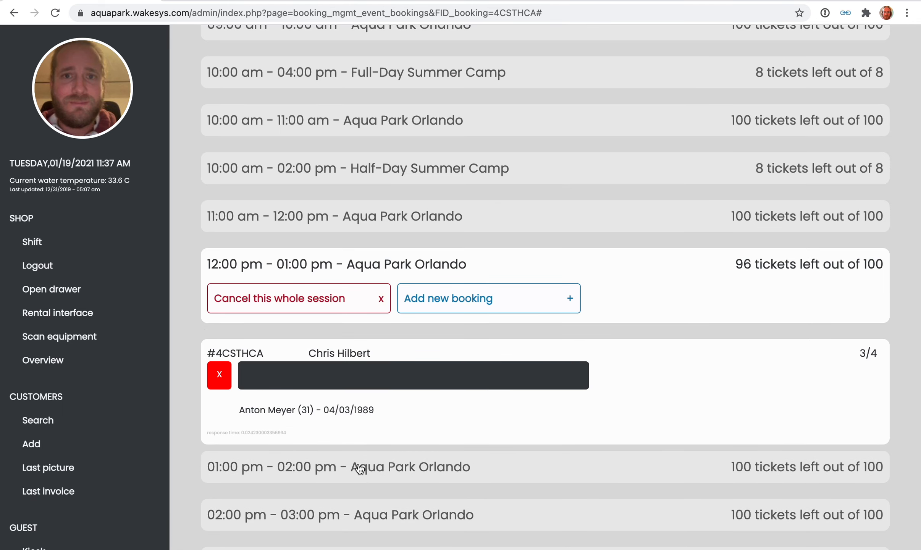
{"action": "left_click", "coordinate": [335, 420]}
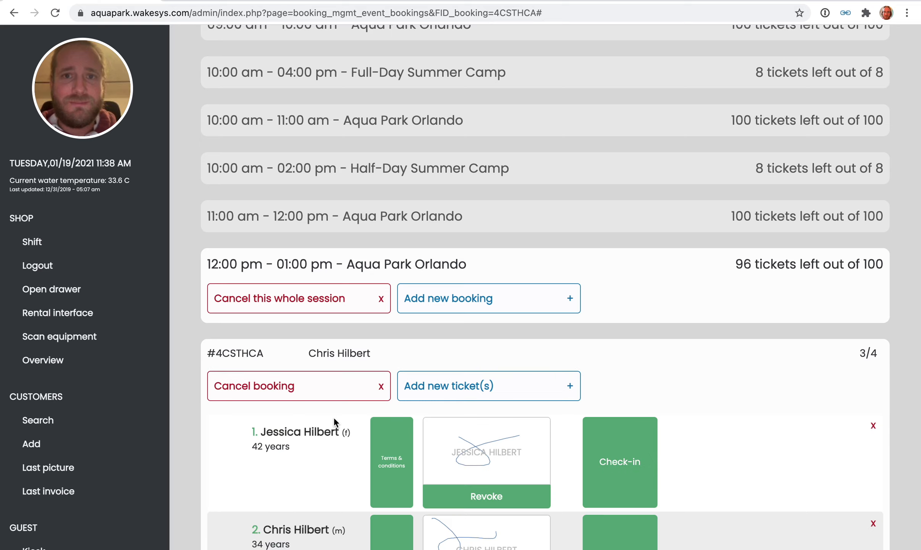
{"action": "scroll", "coordinate": [334, 420], "scroll_direction": "down", "scroll_amount": 10}
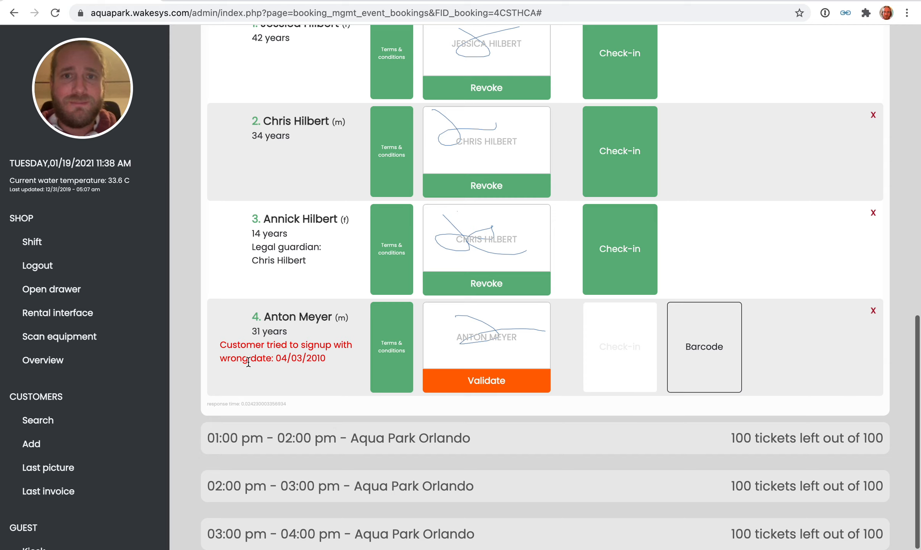
Review the wrong-date signup notice on the fourth participant and approve that participant's signature.
{"action": "left_click_drag", "start_coordinate": [220, 346], "coordinate": [339, 355]}
{"action": "left_click", "coordinate": [339, 355]}
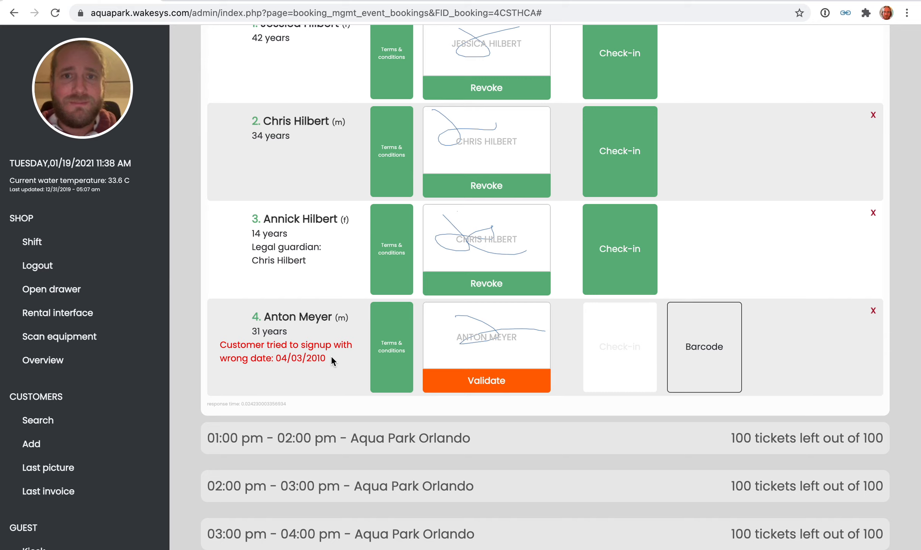
{"action": "left_click", "coordinate": [501, 384]}
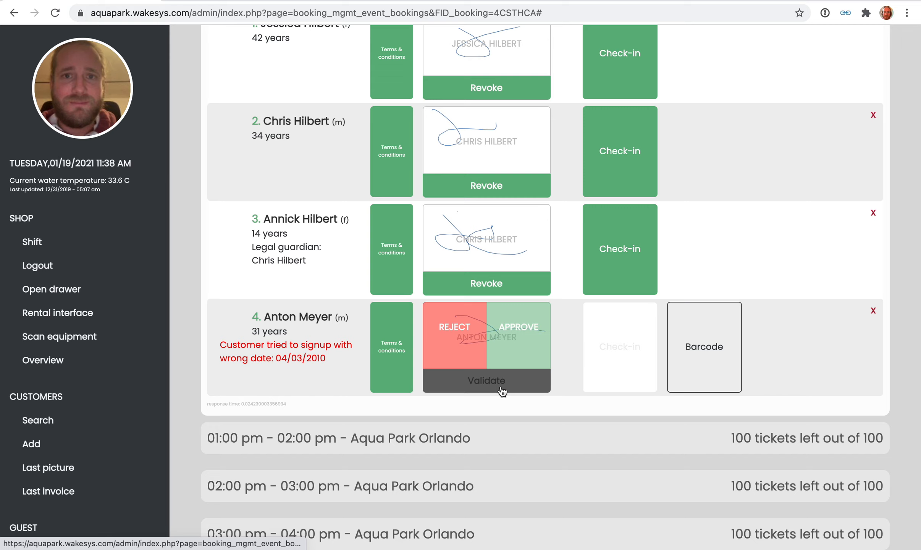
{"action": "left_click", "coordinate": [526, 333]}
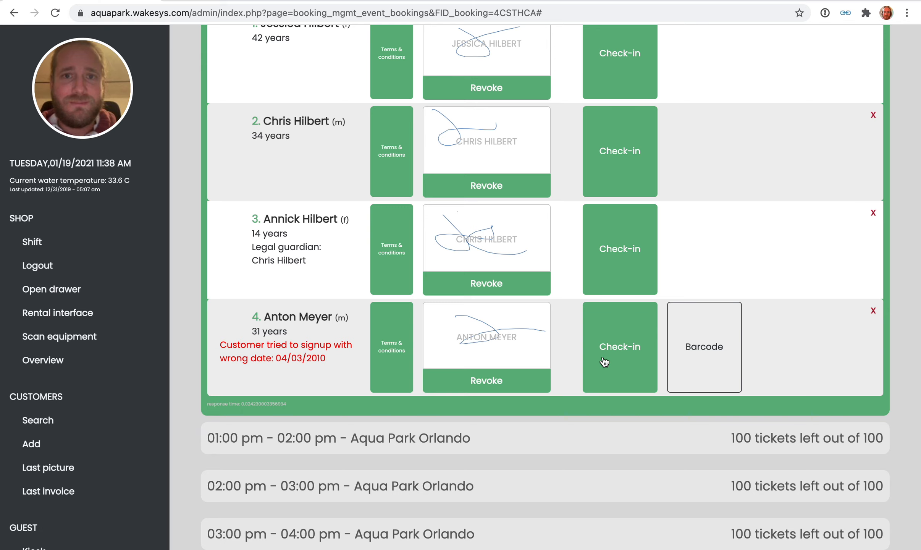
Switch back to the customer signup window and load the start page aquapark.wakesys.com/signup/.
{"action": "scroll", "coordinate": [604, 361], "scroll_direction": "up", "scroll_amount": 15}
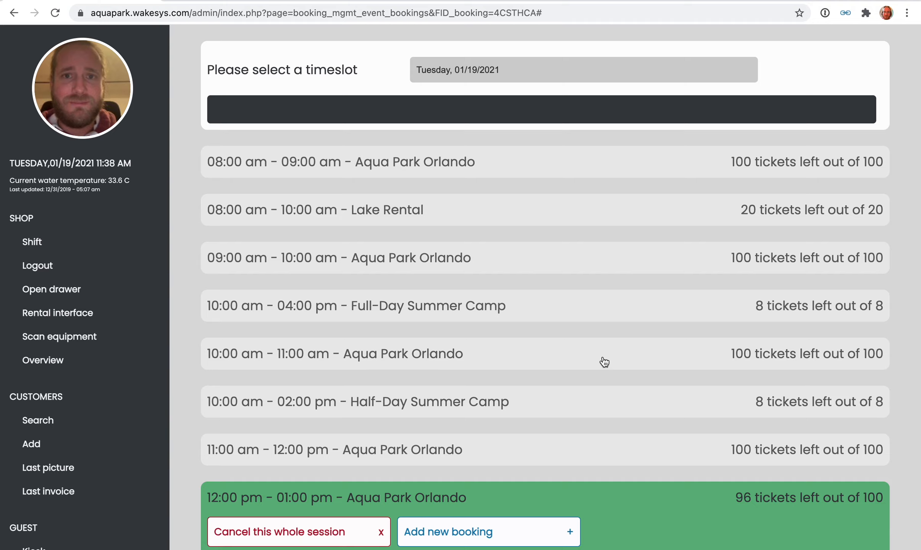
{"action": "key", "text": "ctrl+Right"}
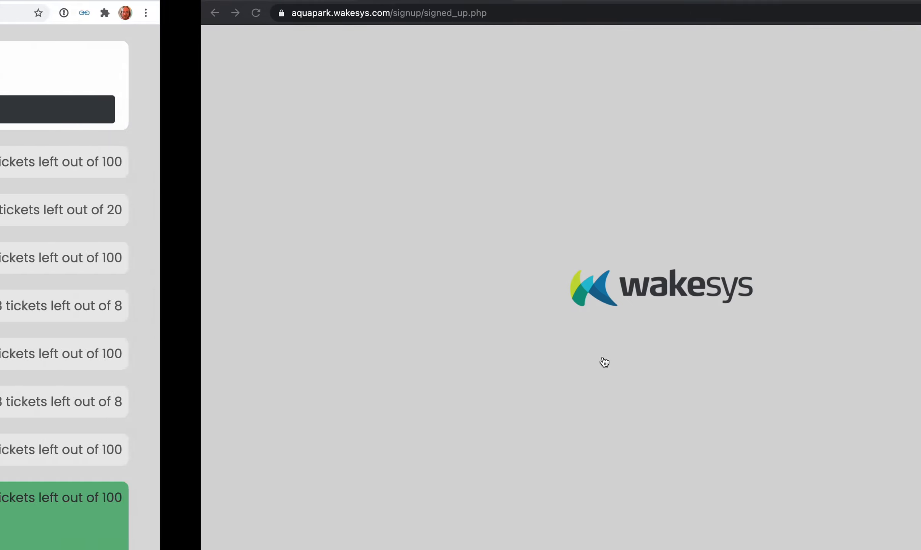
{"action": "left_click_drag", "start_coordinate": [224, 9], "coordinate": [225, 24]}
{"action": "key", "text": "BackSpace"}
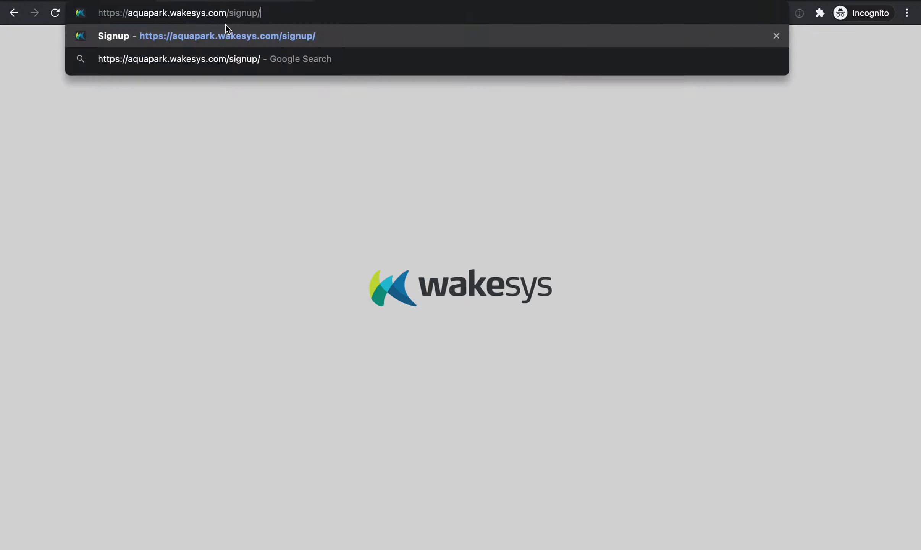
{"action": "key", "text": "Return"}
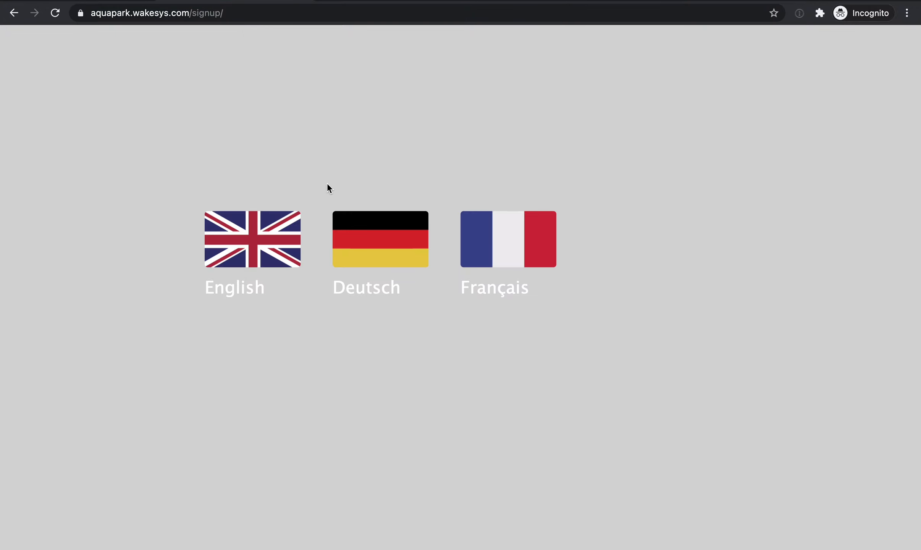
{"action": "left_click", "coordinate": [279, 229]}
{"action": "left_click", "coordinate": [318, 134]}
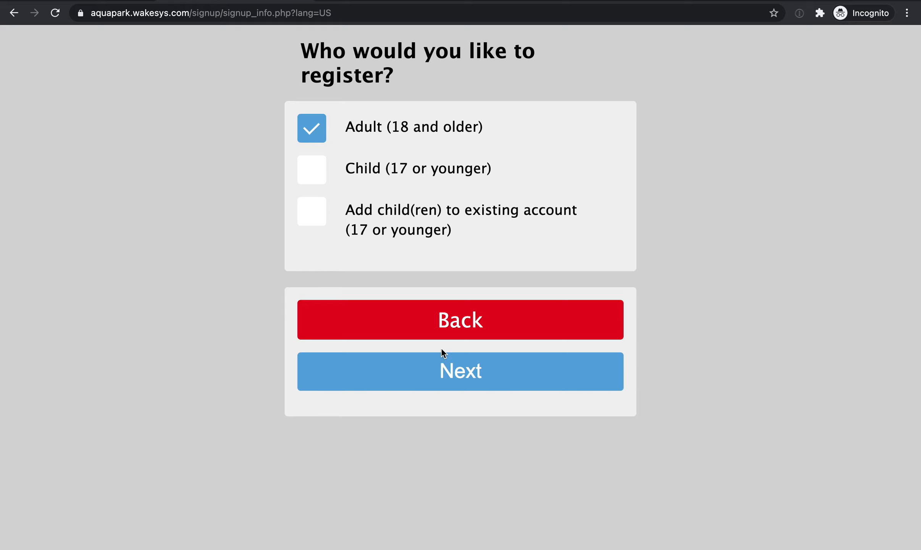
{"action": "left_click", "coordinate": [328, 174]}
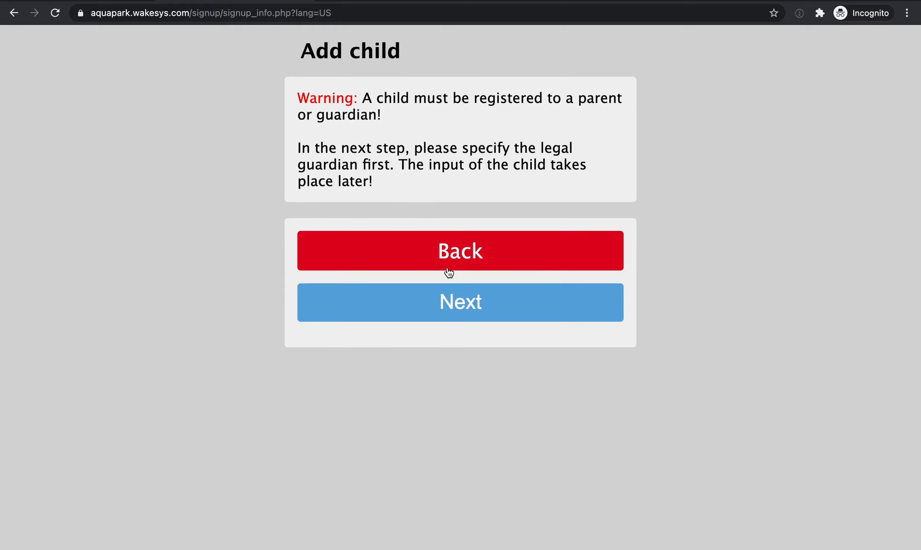
{"action": "left_click_drag", "start_coordinate": [226, 13], "coordinate": [244, 78]}
{"action": "key", "text": "BackSpace"}
{"action": "key", "text": "BackSpace"}
{"action": "key", "text": "Return"}
Start an English signup for a child (17 or younger) and continue past the guardian warning to the legal guardian form.
{"action": "left_click", "coordinate": [240, 237]}
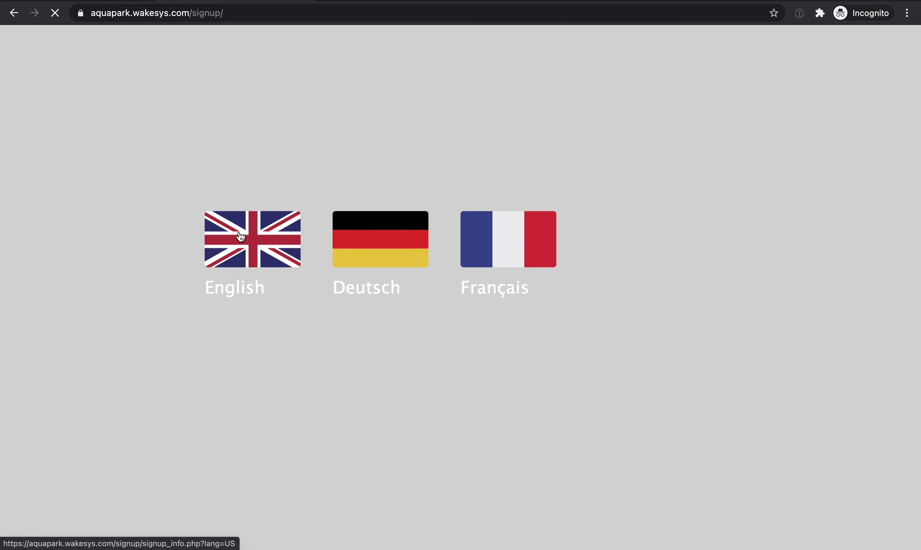
{"action": "left_click", "coordinate": [353, 178]}
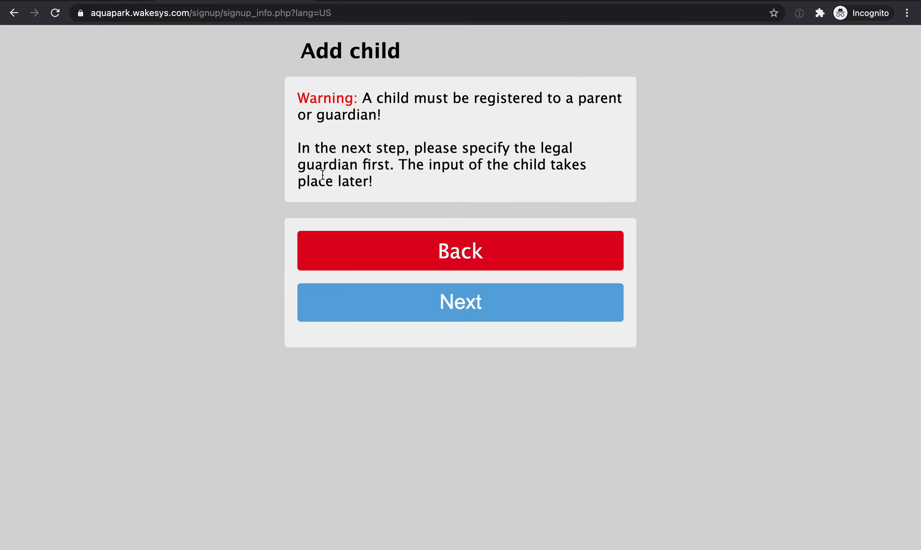
{"action": "left_click", "coordinate": [438, 303]}
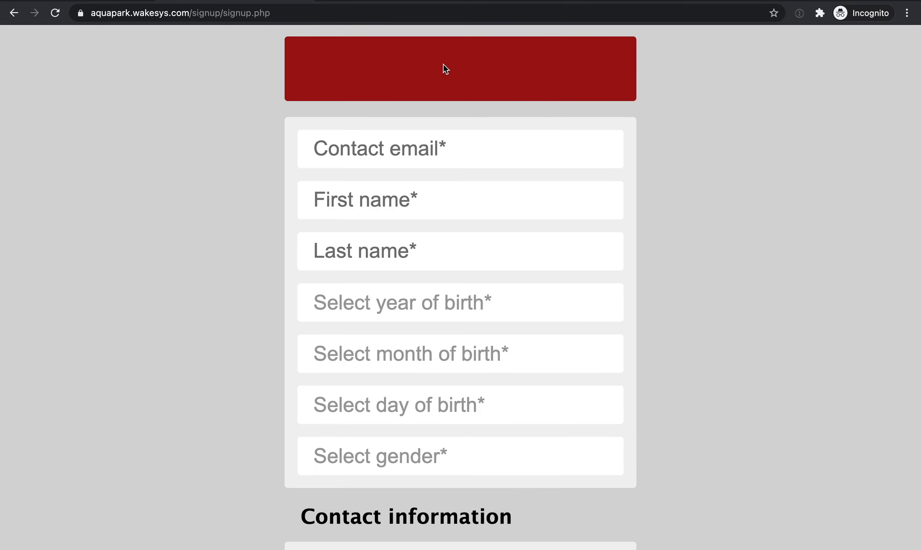
Enter the legal guardian's contact email, first name and last name.
{"action": "left_click", "coordinate": [416, 139]}
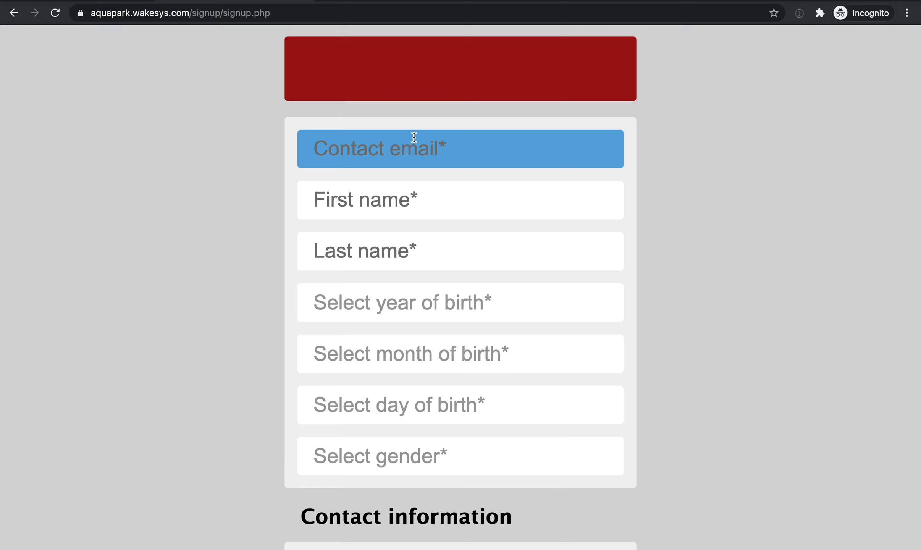
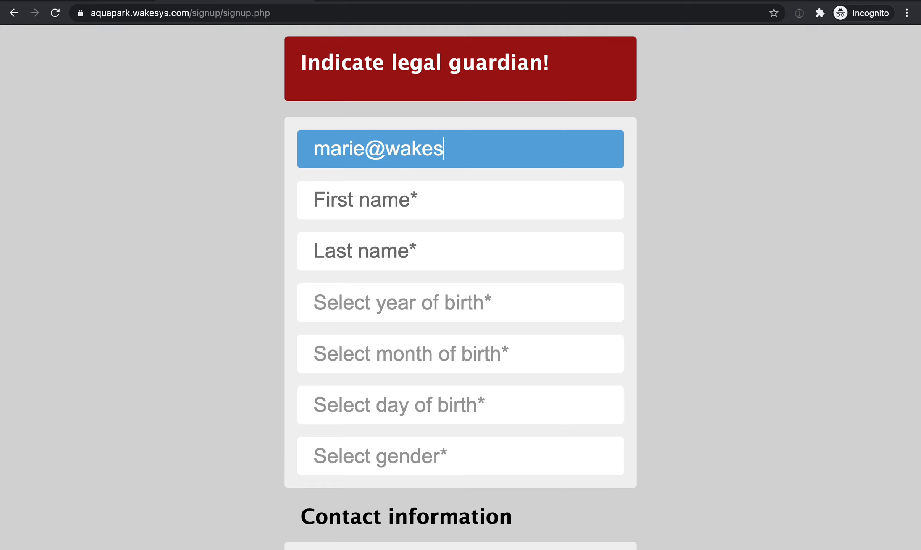
{"action": "key", "text": "Tab"}
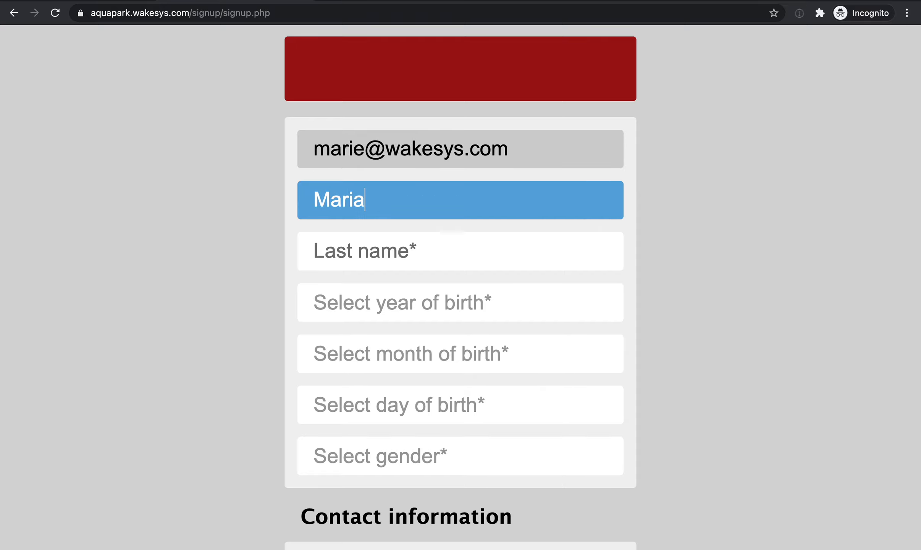
{"action": "key", "text": "Tab"}
{"action": "key", "text": "Tab"}
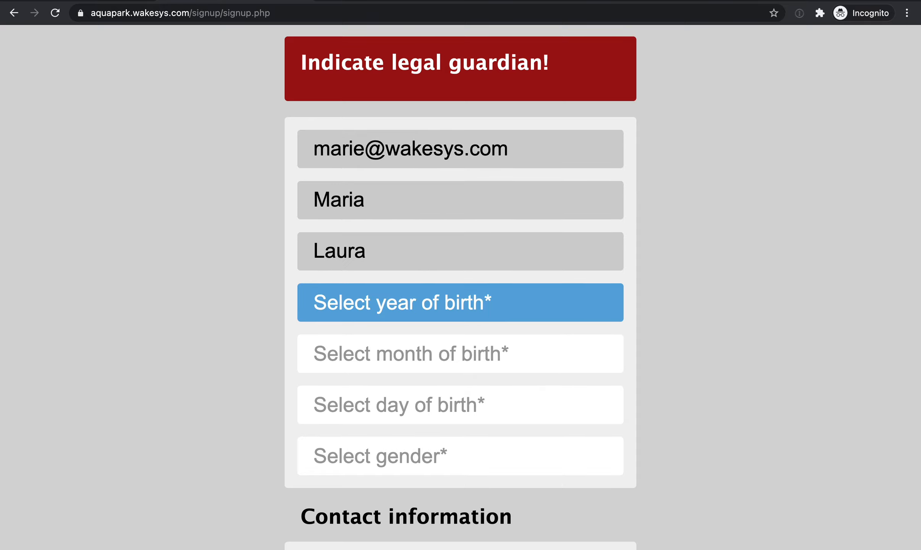
Select the legal guardian's year, month and day of birth.
{"action": "left_click", "coordinate": [427, 287]}
{"action": "scroll", "coordinate": [420, 416], "scroll_direction": "down", "scroll_amount": 5}
{"action": "left_click", "coordinate": [417, 415]}
{"action": "left_click", "coordinate": [393, 345]}
{"action": "left_click", "coordinate": [392, 413]}
{"action": "left_click", "coordinate": [372, 407]}
{"action": "left_click", "coordinate": [369, 473]}
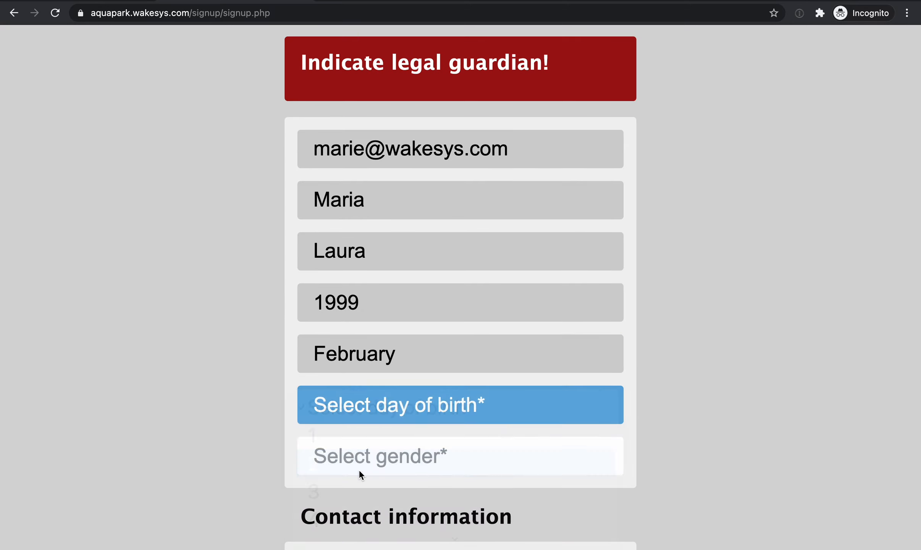
Set the legal guardian's gender to Female.
{"action": "left_click", "coordinate": [358, 459]}
{"action": "left_click", "coordinate": [357, 388]}
{"action": "scroll", "coordinate": [358, 385], "scroll_direction": "down", "scroll_amount": 6}
{"action": "scroll", "coordinate": [356, 388], "scroll_direction": "down", "scroll_amount": 3}
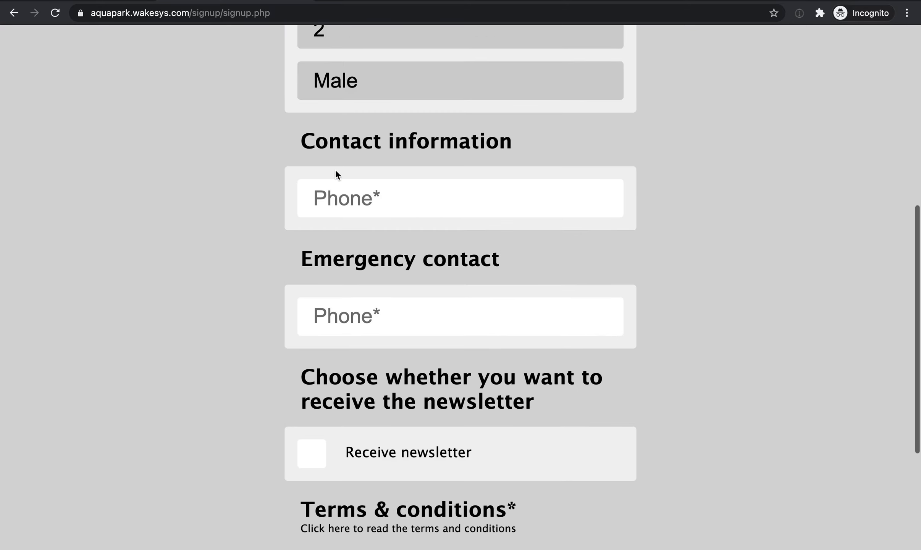
{"action": "scroll", "coordinate": [334, 175], "scroll_direction": "up", "scroll_amount": 1}
{"action": "left_click", "coordinate": [340, 132]}
{"action": "left_click", "coordinate": [346, 105]}
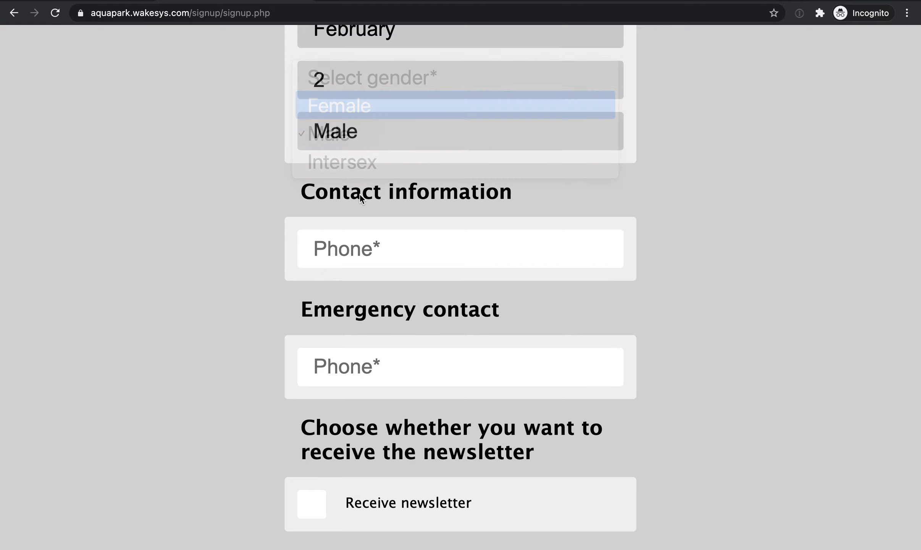
Fill in the legal guardian's phone number and the emergency contact's phone number.
{"action": "left_click", "coordinate": [360, 248]}
{"action": "left_click", "coordinate": [364, 355]}
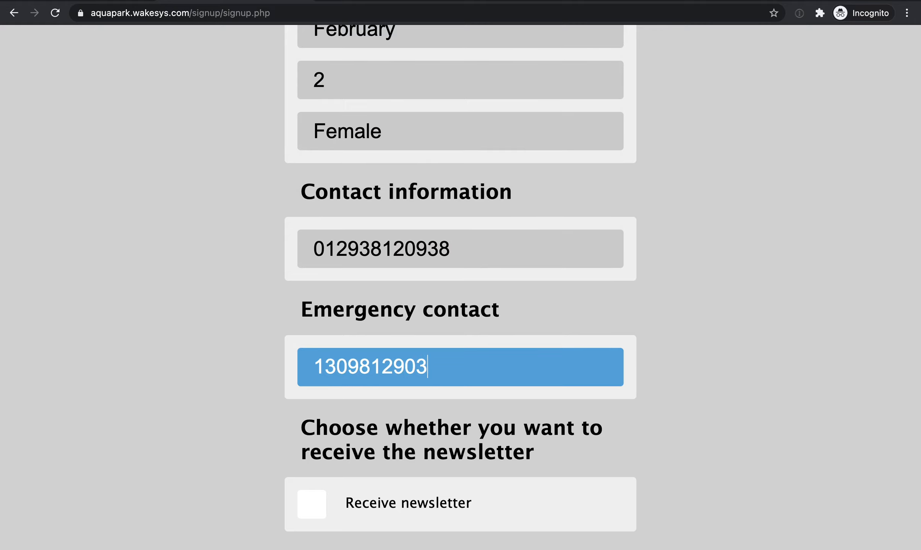
Accept the terms and conditions, leave the newsletter unselected, and continue to the release of liability.
{"action": "scroll", "coordinate": [308, 378], "scroll_direction": "down", "scroll_amount": 6}
{"action": "left_click", "coordinate": [308, 374]}
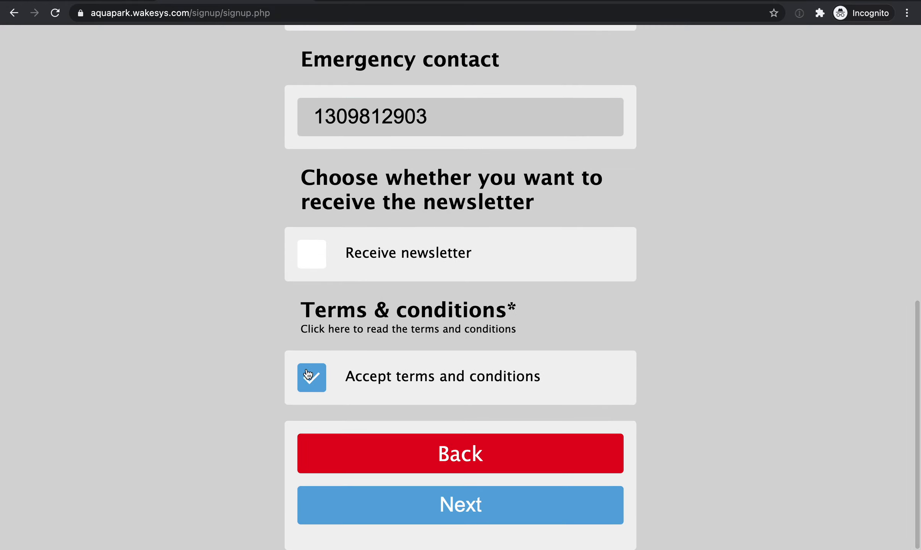
{"action": "left_click", "coordinate": [428, 512]}
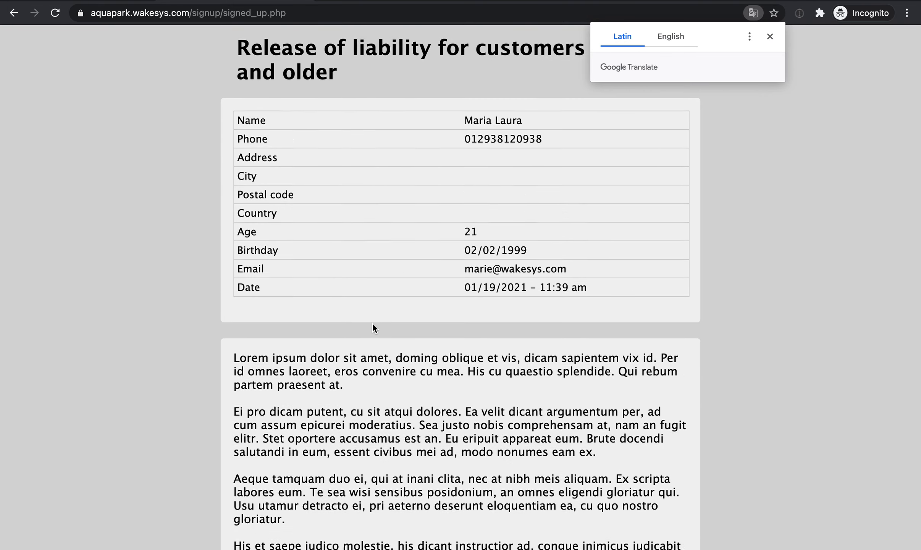
Print the legal guardian's full name on the release of liability and draw the signature.
{"action": "scroll", "coordinate": [372, 327], "scroll_direction": "down", "scroll_amount": 12}
{"action": "left_click", "coordinate": [346, 324]}
{"action": "scroll", "coordinate": [461, 267], "scroll_direction": "down", "scroll_amount": 10}
{"action": "mouse_move", "coordinate": [312, 211]}
{"action": "left_mouse_down"}
{"action": "mouse_move", "coordinate": [366, 230]}
{"action": "mouse_move", "coordinate": [548, 149]}
{"action": "left_mouse_up"}
Accept the electronic signature consent and submit the legal guardian's signup.
{"action": "left_click", "coordinate": [247, 394]}
{"action": "scroll", "coordinate": [247, 395], "scroll_direction": "down", "scroll_amount": 1}
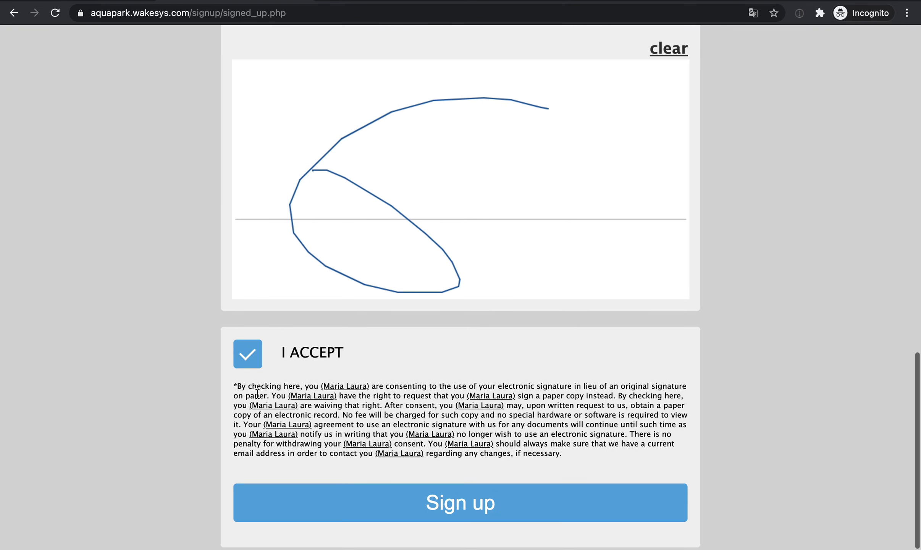
{"action": "left_click", "coordinate": [417, 511]}
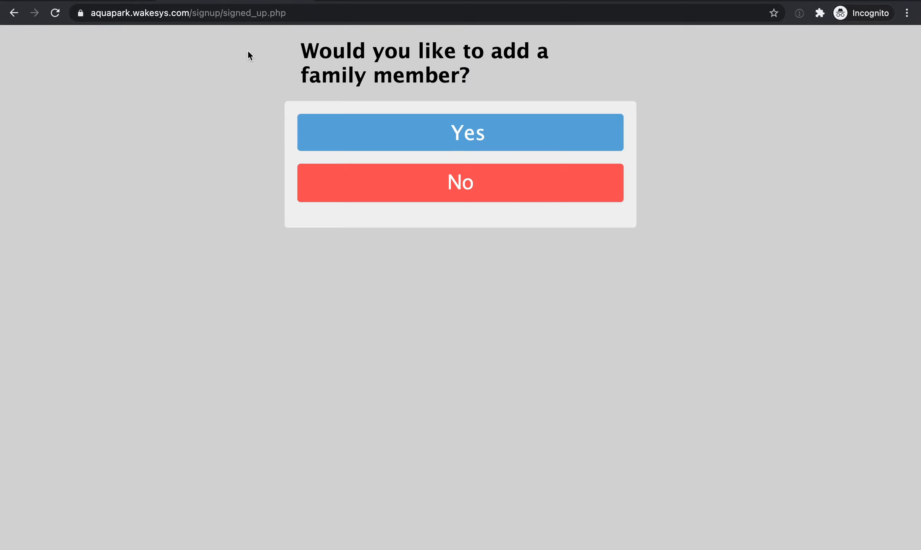
Add a family member with the relation Child (17 or younger) and fill in the child's first name.
{"action": "left_click", "coordinate": [467, 143]}
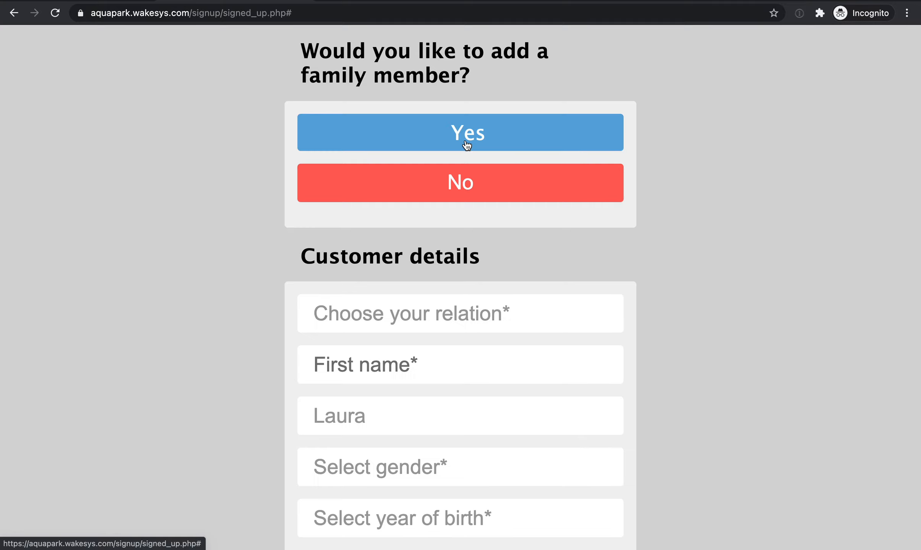
{"action": "left_click", "coordinate": [428, 299]}
{"action": "left_click", "coordinate": [424, 352]}
{"action": "left_click", "coordinate": [389, 366]}
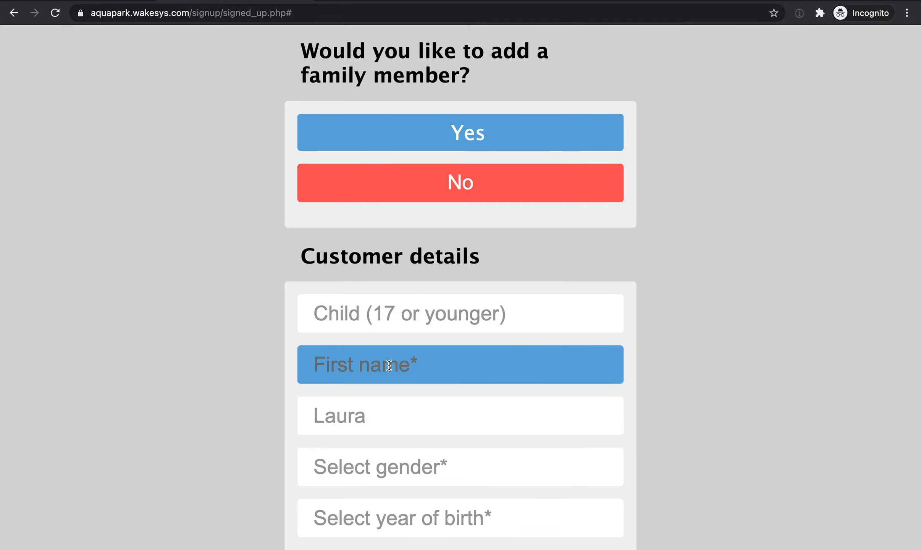
{"action": "scroll", "coordinate": [389, 365], "scroll_direction": "down", "scroll_amount": 3}
{"action": "scroll", "coordinate": [389, 365], "scroll_direction": "down", "scroll_amount": 2}
{"action": "type", "text": "Hanna"}
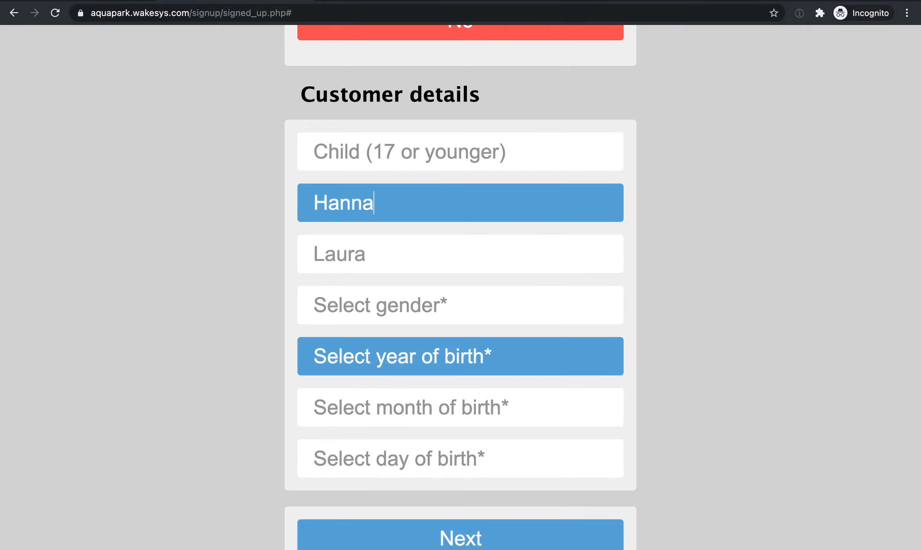
Set the child's gender to Female and fill in the year, month and day of birth.
{"action": "left_click", "coordinate": [358, 300]}
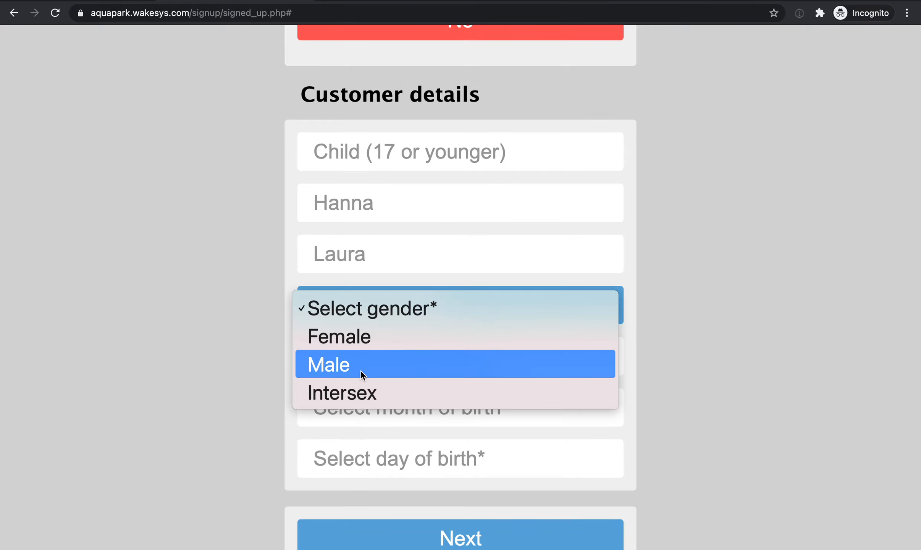
{"action": "left_click", "coordinate": [357, 341]}
{"action": "left_click", "coordinate": [374, 354]}
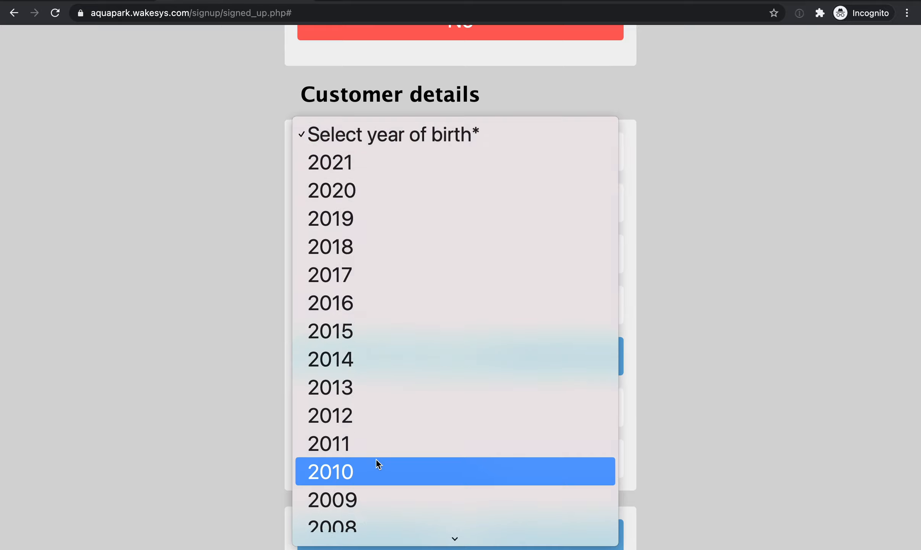
{"action": "left_click", "coordinate": [370, 422]}
{"action": "left_click", "coordinate": [372, 414]}
{"action": "left_click", "coordinate": [371, 473]}
{"action": "left_click", "coordinate": [374, 457]}
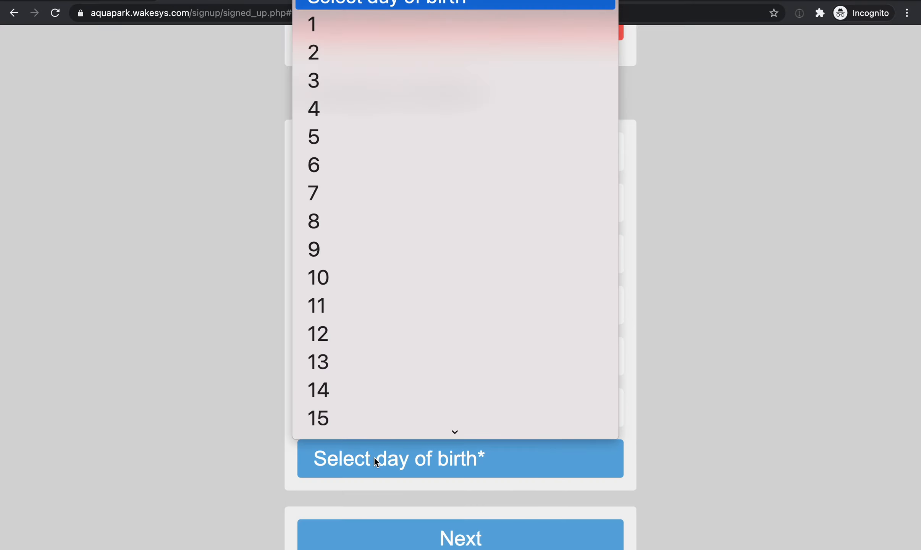
{"action": "left_click", "coordinate": [363, 225]}
{"action": "scroll", "coordinate": [368, 118], "scroll_direction": "down", "scroll_amount": 2}
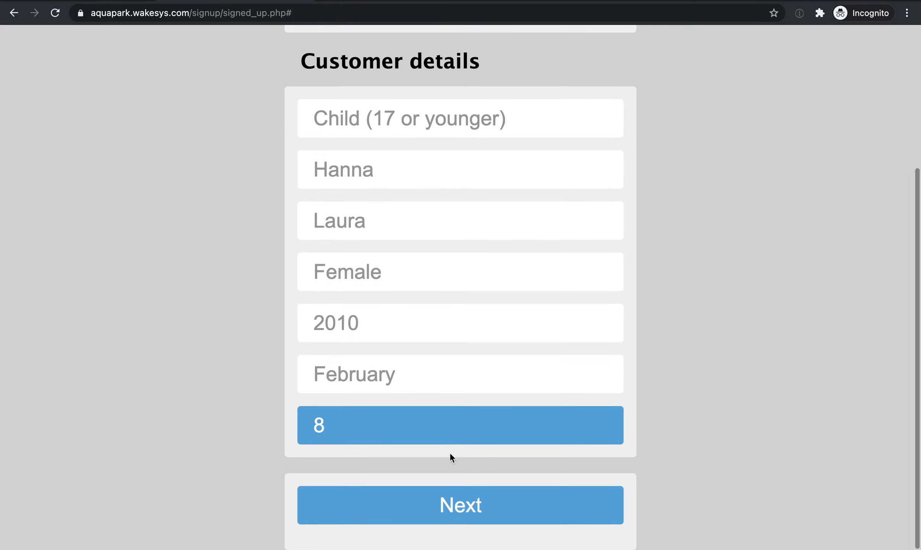
Submit the child's details, accept the terms and conditions for the child, and continue to the release of liability.
{"action": "left_click", "coordinate": [460, 501]}
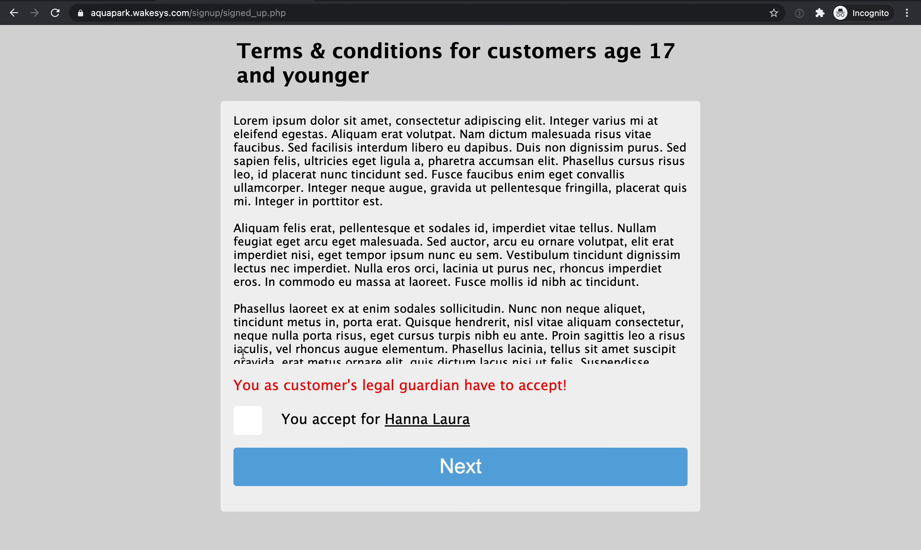
{"action": "left_click", "coordinate": [248, 429]}
{"action": "left_click", "coordinate": [461, 464]}
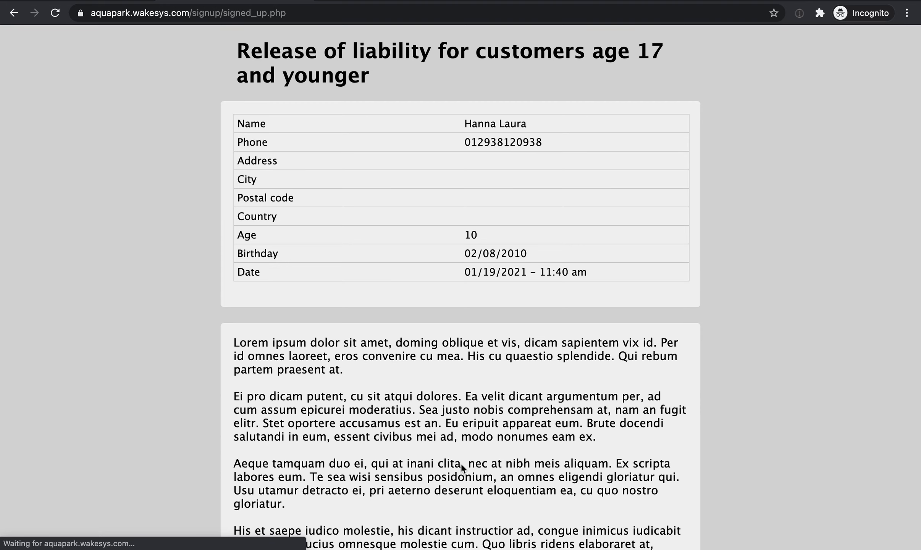
Sign the child's release of liability with the legal guardian's printed full name and drawn signature, and accept the electronic signature consent.
{"action": "scroll", "coordinate": [461, 463], "scroll_direction": "down", "scroll_amount": 15}
{"action": "left_click", "coordinate": [366, 268]}
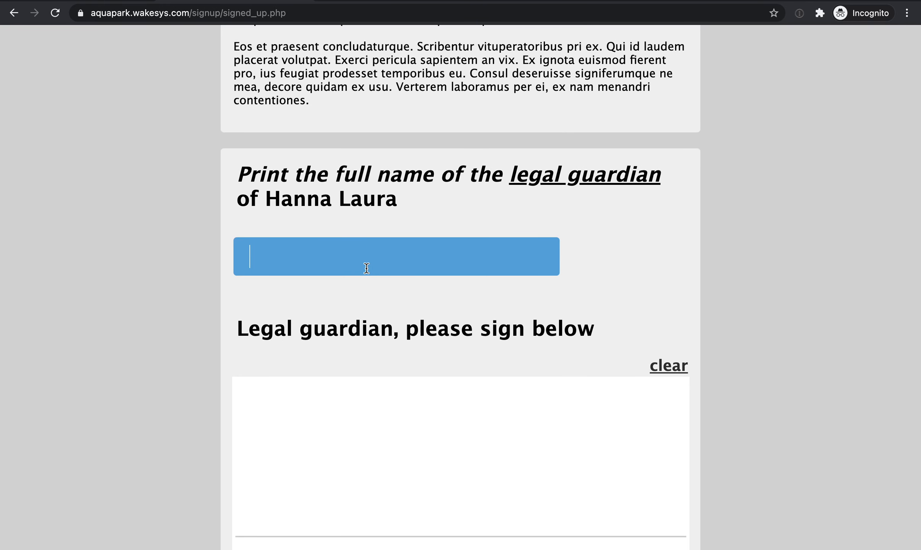
{"action": "type", "text": "HANNA"}
{"action": "key", "text": "super+a"}
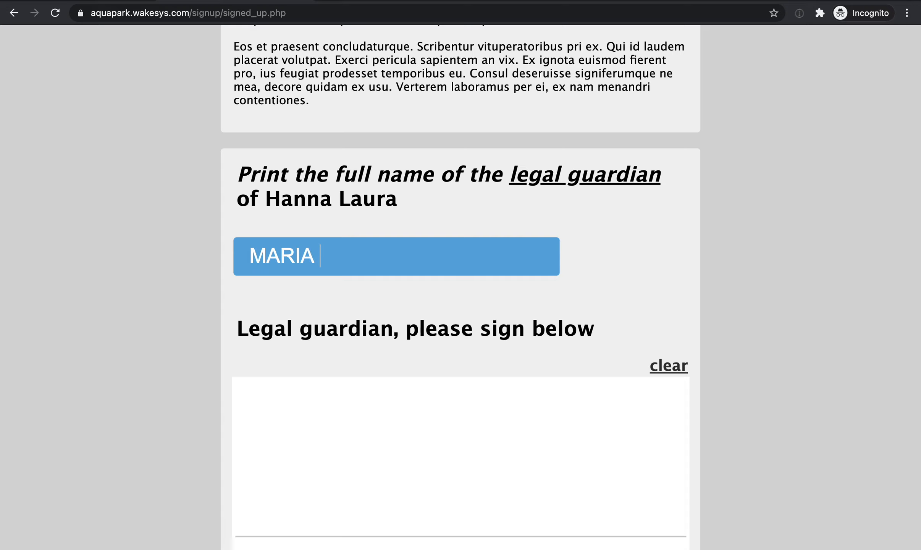
{"action": "scroll", "coordinate": [460, 286], "scroll_direction": "down", "scroll_amount": 2}
{"action": "scroll", "coordinate": [461, 287], "scroll_direction": "down", "scroll_amount": 1}
{"action": "mouse_move", "coordinate": [320, 308]}
{"action": "left_mouse_down"}
{"action": "mouse_move", "coordinate": [391, 411]}
{"action": "mouse_move", "coordinate": [536, 326]}
{"action": "left_mouse_up"}
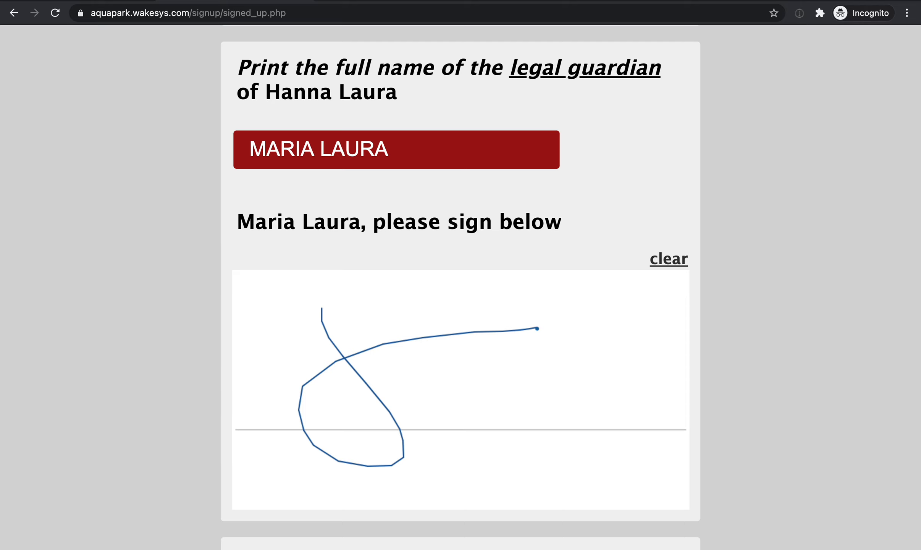
{"action": "scroll", "coordinate": [372, 404], "scroll_direction": "down", "scroll_amount": 5}
{"action": "left_click", "coordinate": [271, 421]}
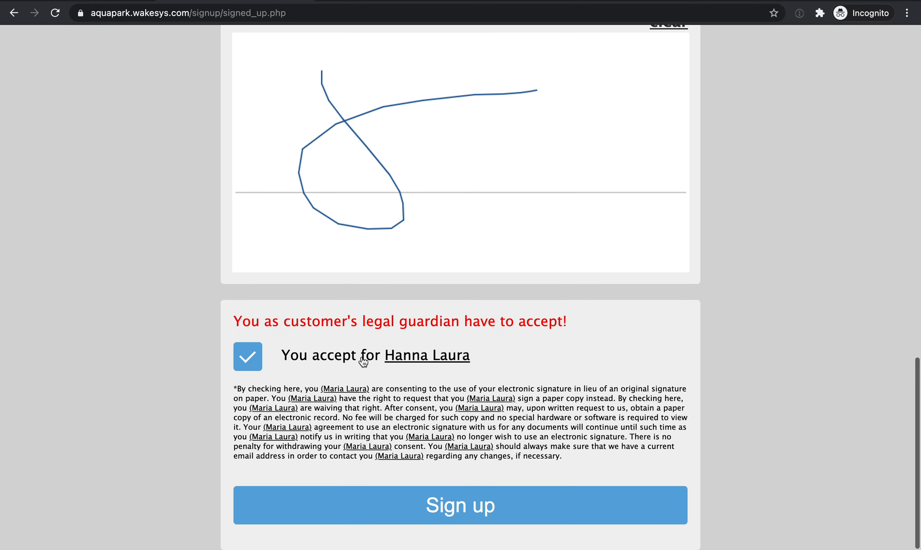
Replace the first name in the printed legal guardian's name with a different person's first name.
{"action": "scroll", "coordinate": [363, 354], "scroll_direction": "up", "scroll_amount": 5}
{"action": "double_click", "coordinate": [288, 86]}
{"action": "type", "text": "Chris"}
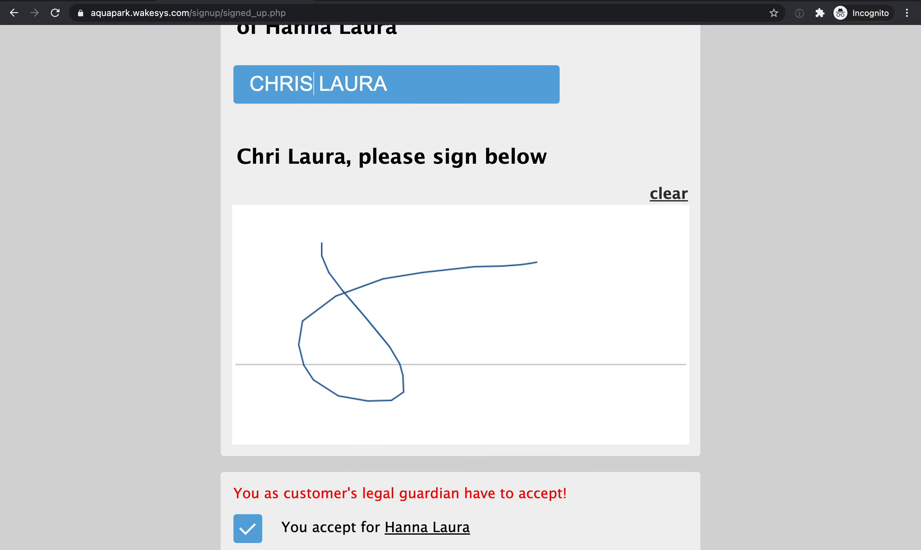
Submit the child's signup and decline adding another family member.
{"action": "scroll", "coordinate": [397, 409], "scroll_direction": "down", "scroll_amount": 5}
{"action": "left_click", "coordinate": [393, 509]}
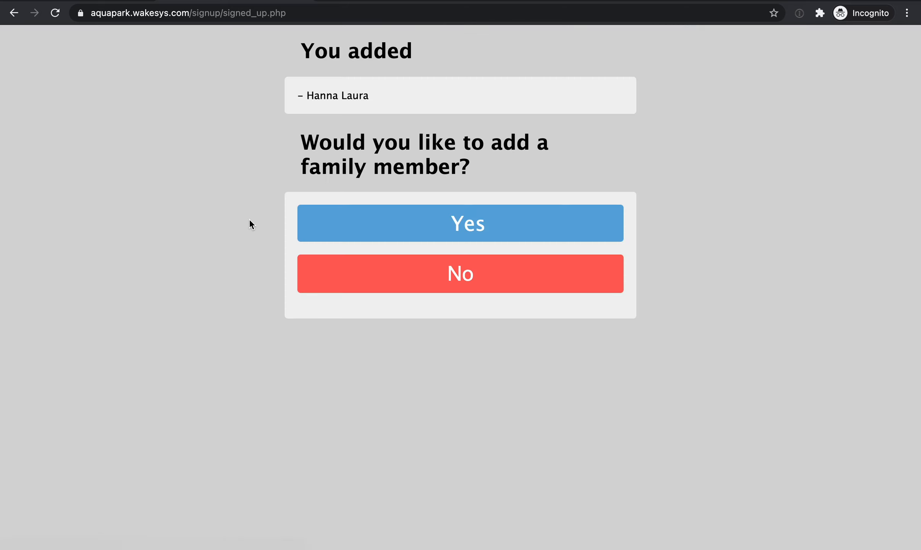
{"action": "left_click", "coordinate": [424, 278]}
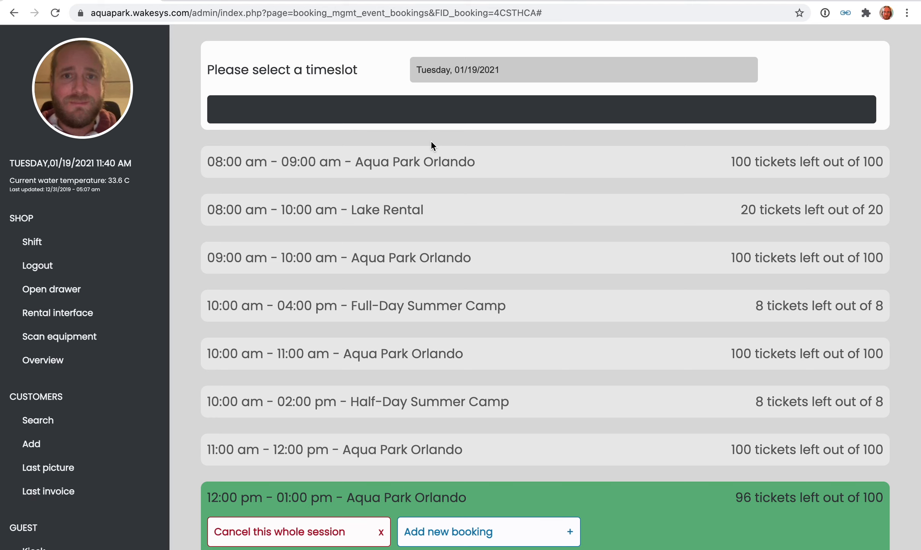
In the admin booking list, start a new booking for the 12:00 pm - 01:00 pm Aqua Park Orlando session with the newly registered guardian as host.
{"action": "scroll", "coordinate": [431, 140], "scroll_direction": "down", "scroll_amount": 3}
{"action": "scroll", "coordinate": [399, 208], "scroll_direction": "down", "scroll_amount": 4}
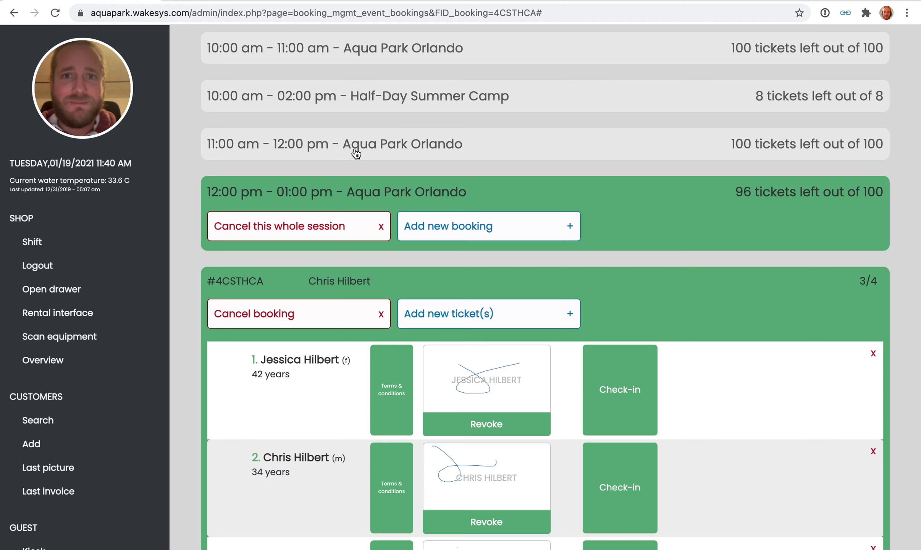
{"action": "left_click", "coordinate": [299, 189]}
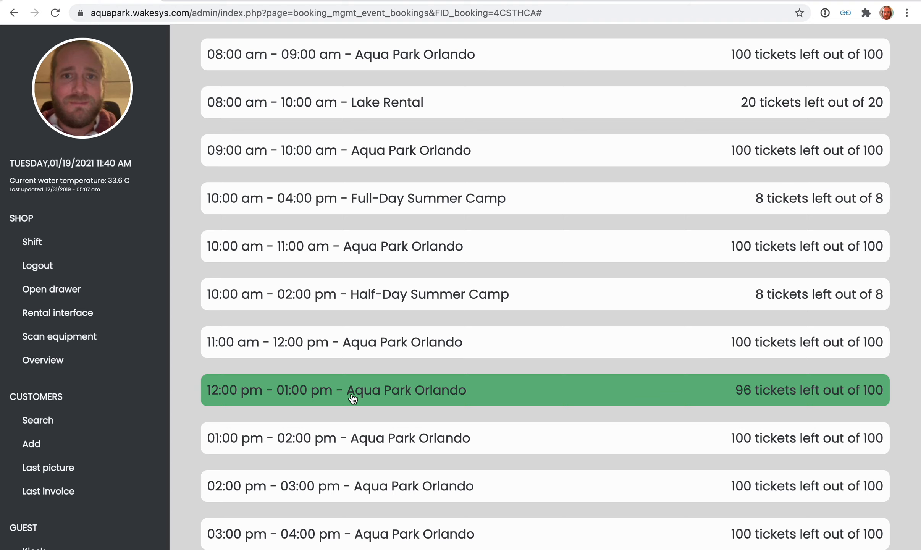
{"action": "left_click", "coordinate": [374, 391]}
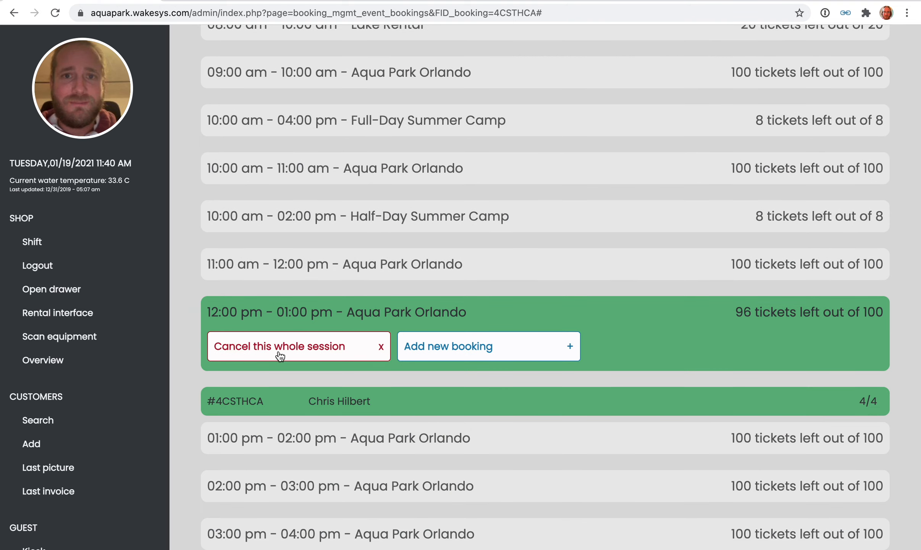
{"action": "left_click", "coordinate": [465, 348]}
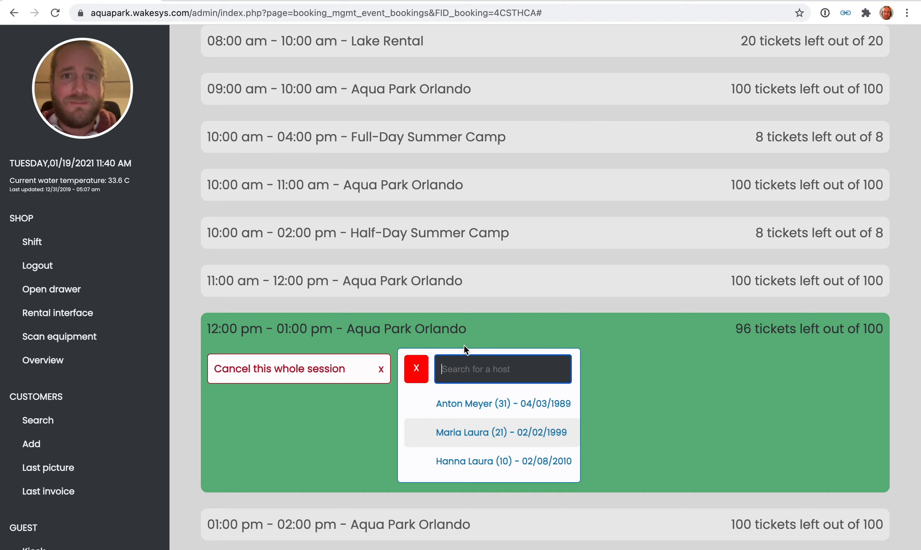
{"action": "scroll", "coordinate": [485, 361], "scroll_direction": "down", "scroll_amount": 2}
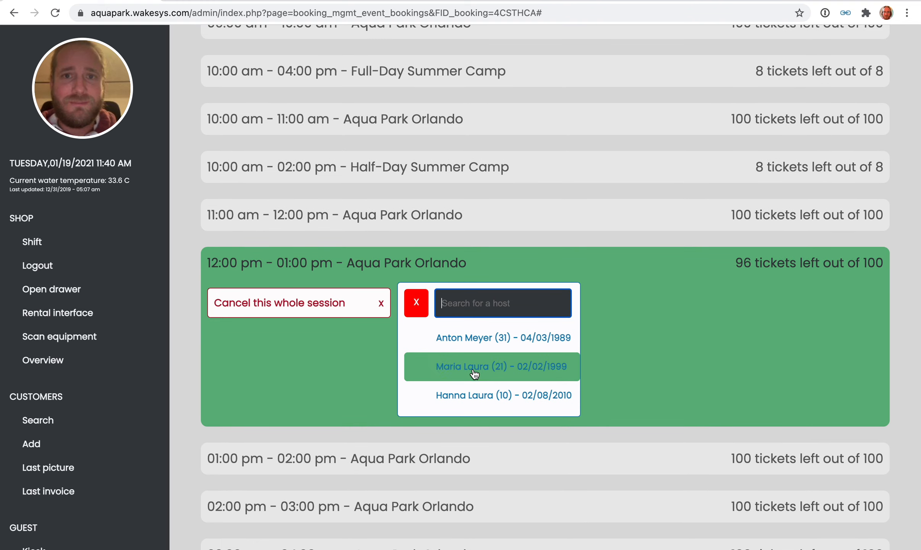
{"action": "left_click", "coordinate": [512, 373]}
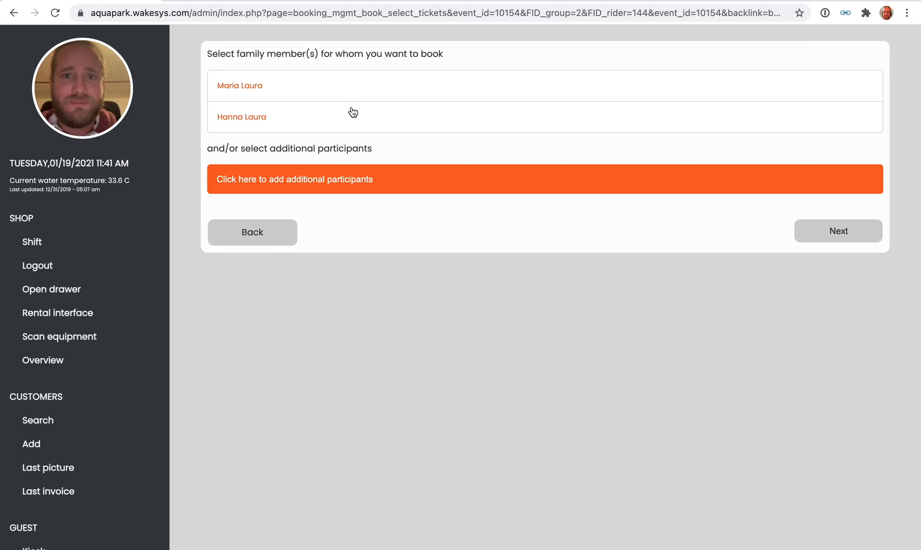
Book for the guardian and her child plus 1 additional participant, and proceed to the checkout.
{"action": "left_click", "coordinate": [334, 88]}
{"action": "left_click", "coordinate": [329, 115]}
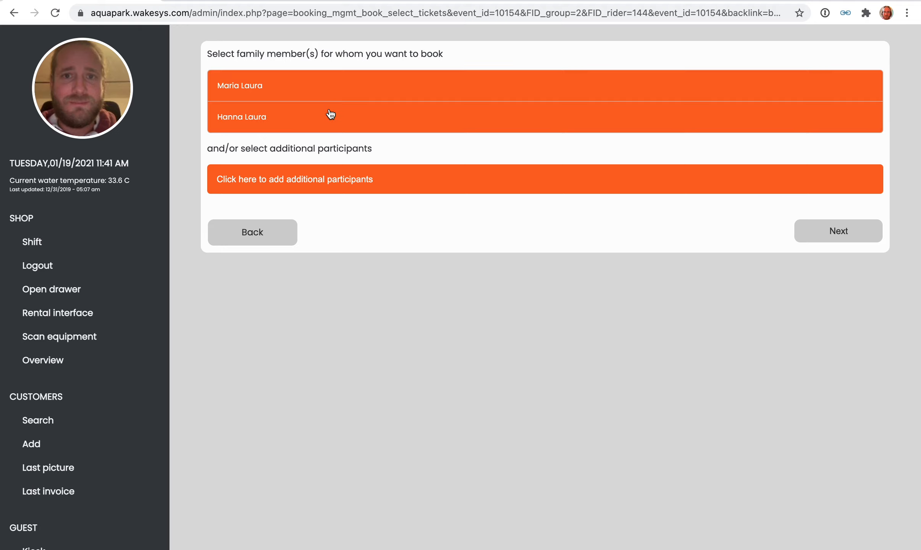
{"action": "left_click", "coordinate": [323, 176]}
{"action": "left_click", "coordinate": [323, 195]}
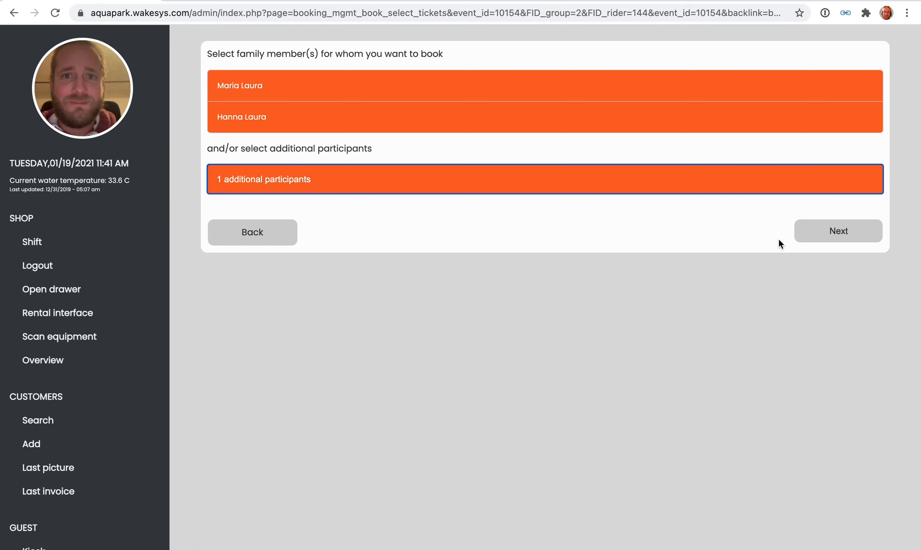
{"action": "left_click", "coordinate": [844, 237]}
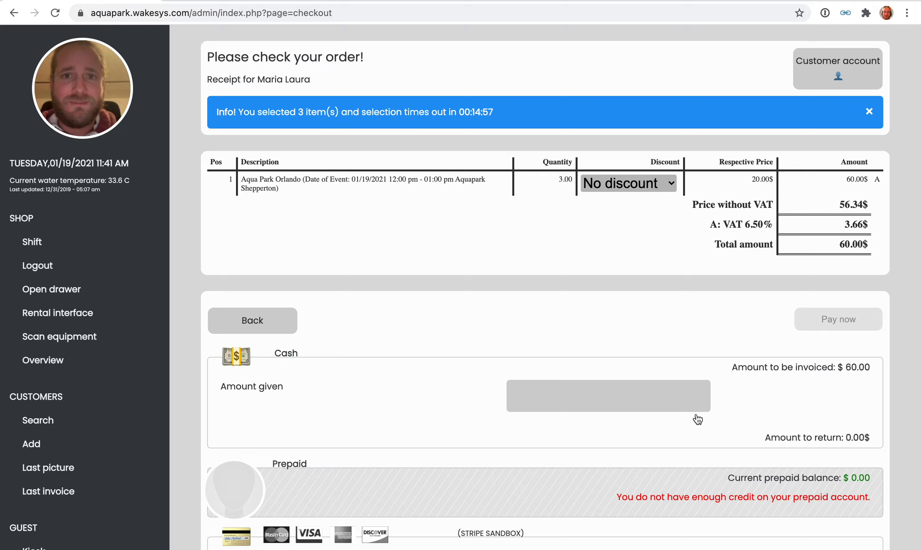
Pay the order in cash and return from the payment confirmation to the session's bookings.
{"action": "scroll", "coordinate": [695, 417], "scroll_direction": "down", "scroll_amount": 3}
{"action": "left_click", "coordinate": [607, 197]}
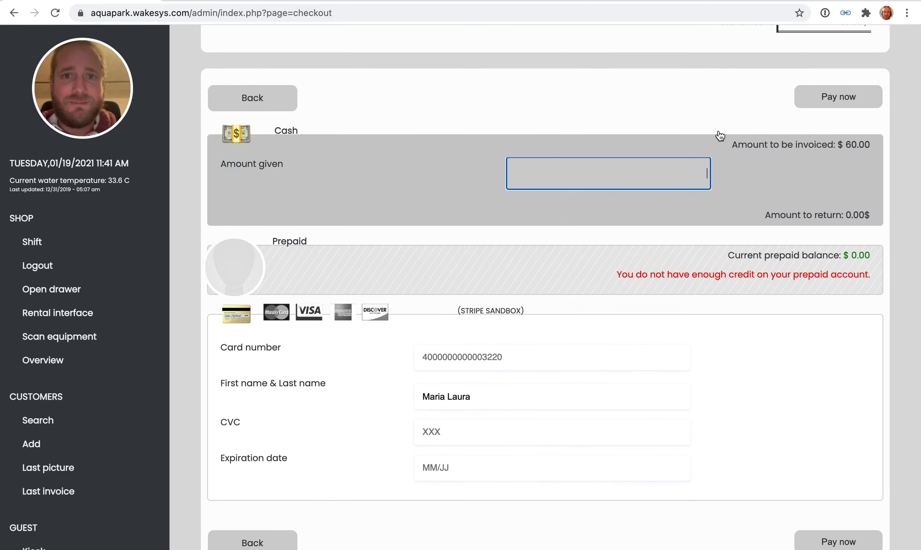
{"action": "left_click", "coordinate": [810, 98]}
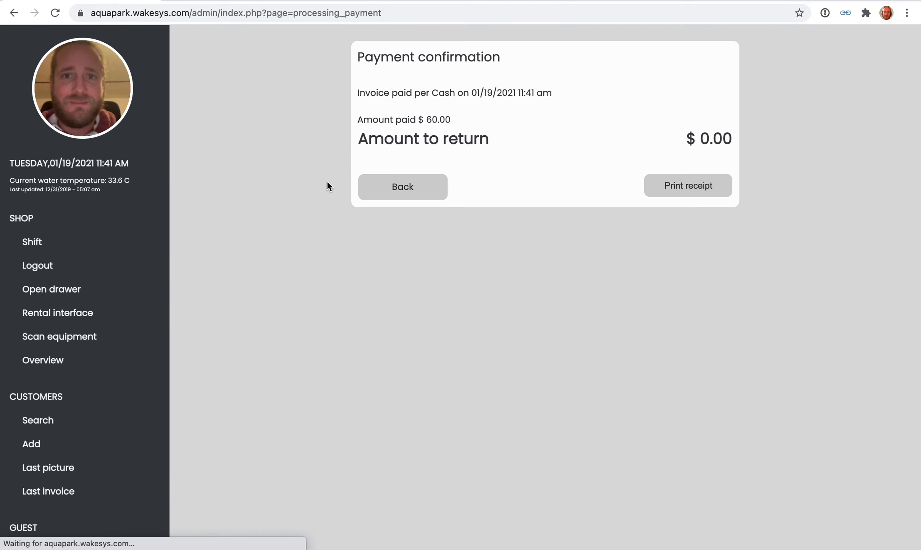
{"action": "left_click", "coordinate": [376, 188]}
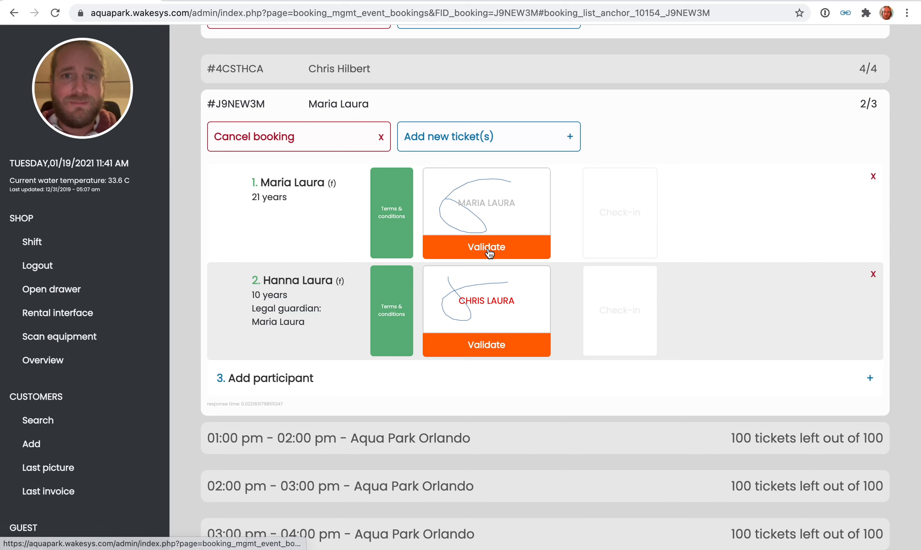
Validate and approve the waiver signatures of the guardian and the child in the new booking.
{"action": "left_click", "coordinate": [463, 246]}
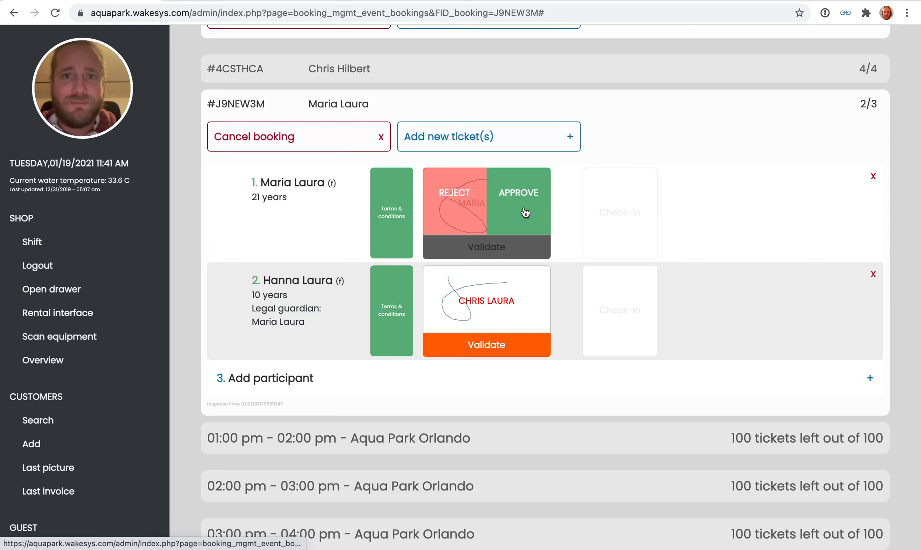
{"action": "left_click", "coordinate": [524, 213]}
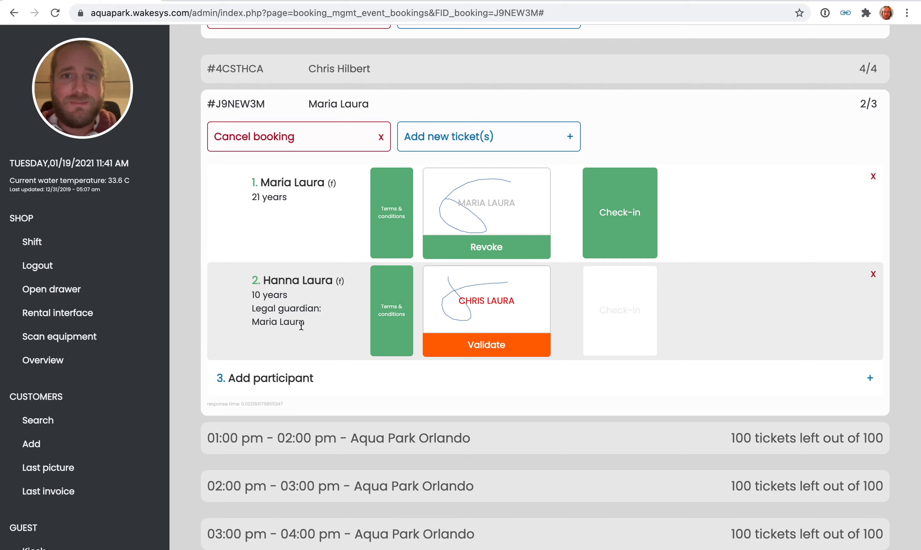
{"action": "left_click", "coordinate": [502, 345]}
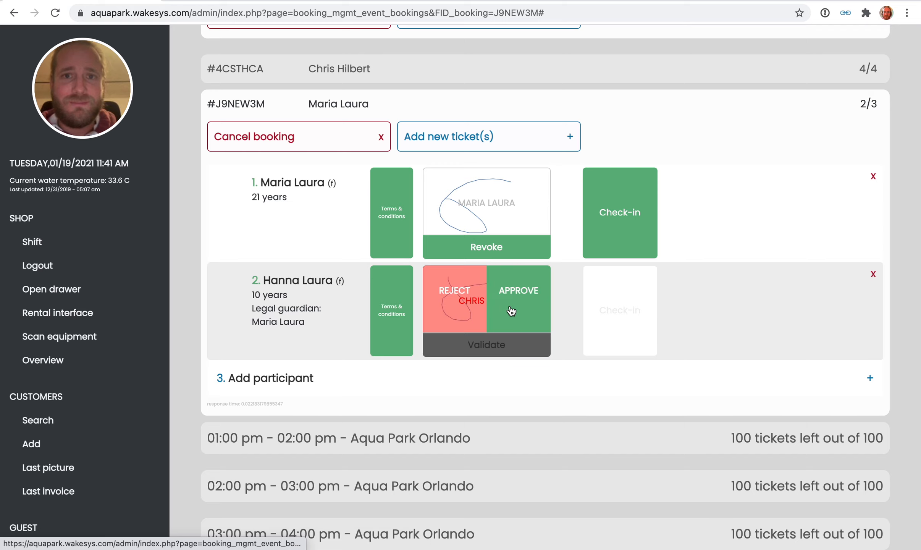
{"action": "left_click", "coordinate": [511, 311]}
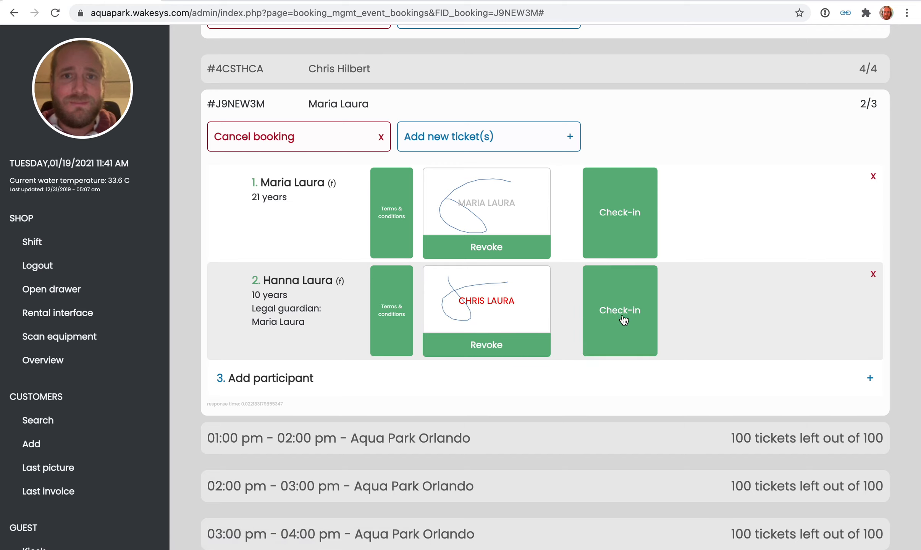